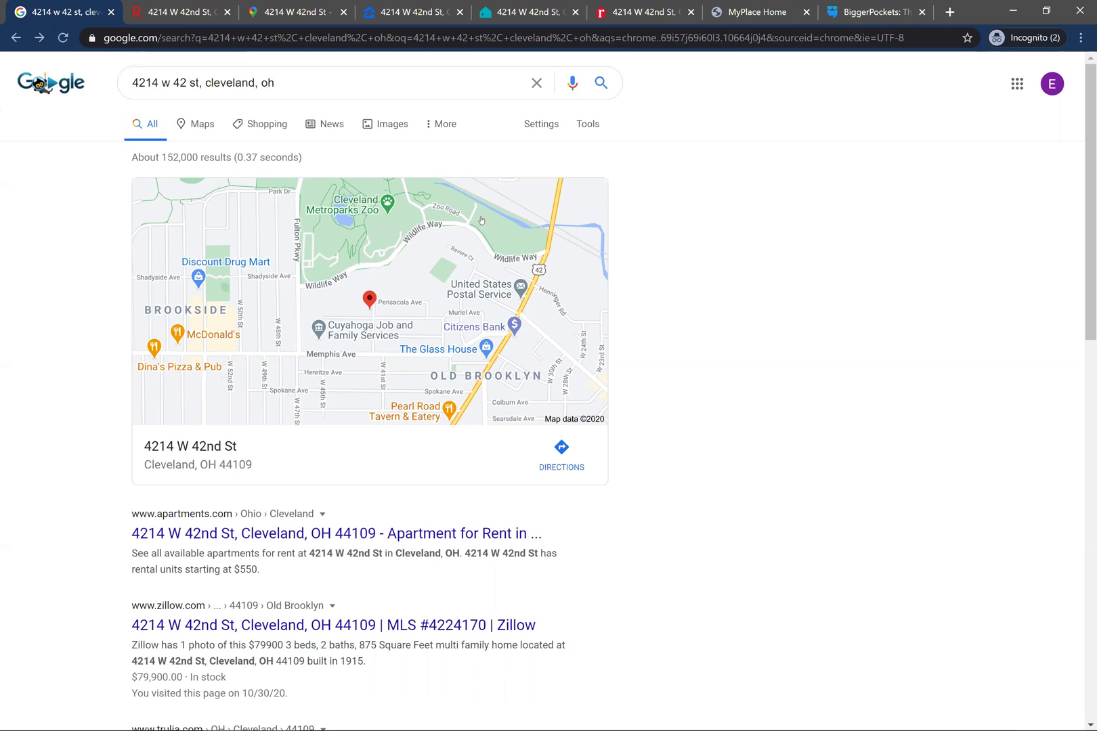
pyautogui.click(324, 77)
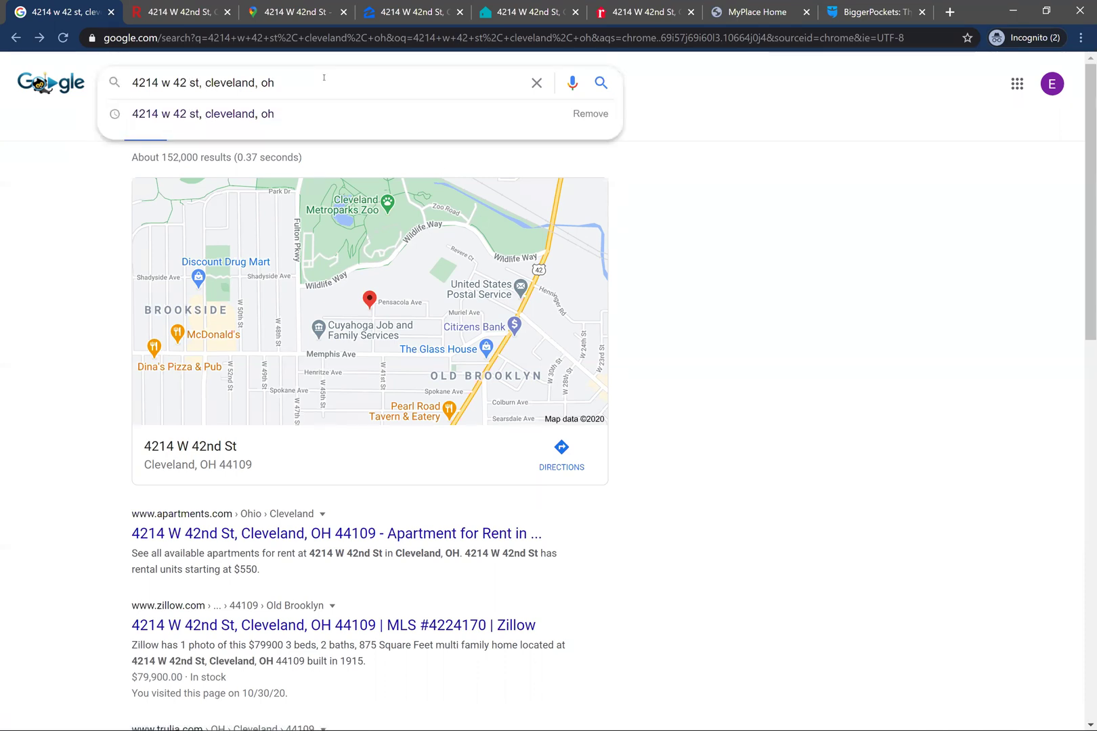
pyautogui.press('Return')
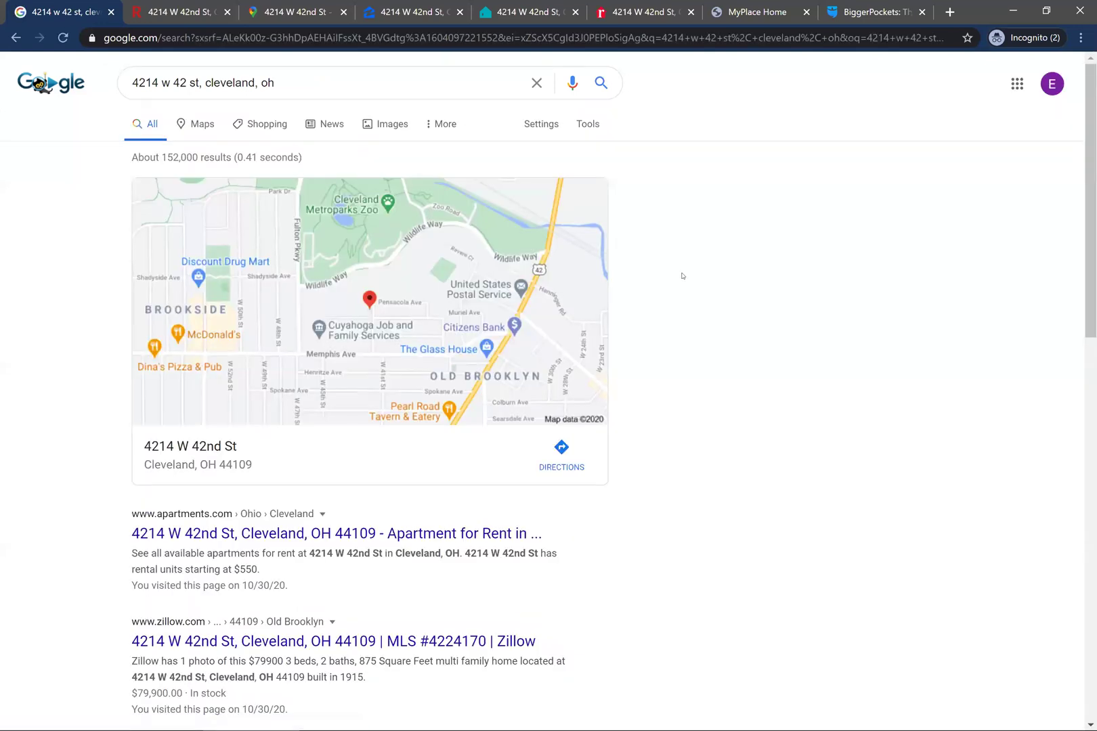
pyautogui.scroll(-3, 813, 336)
pyautogui.scroll(3, 812, 335)
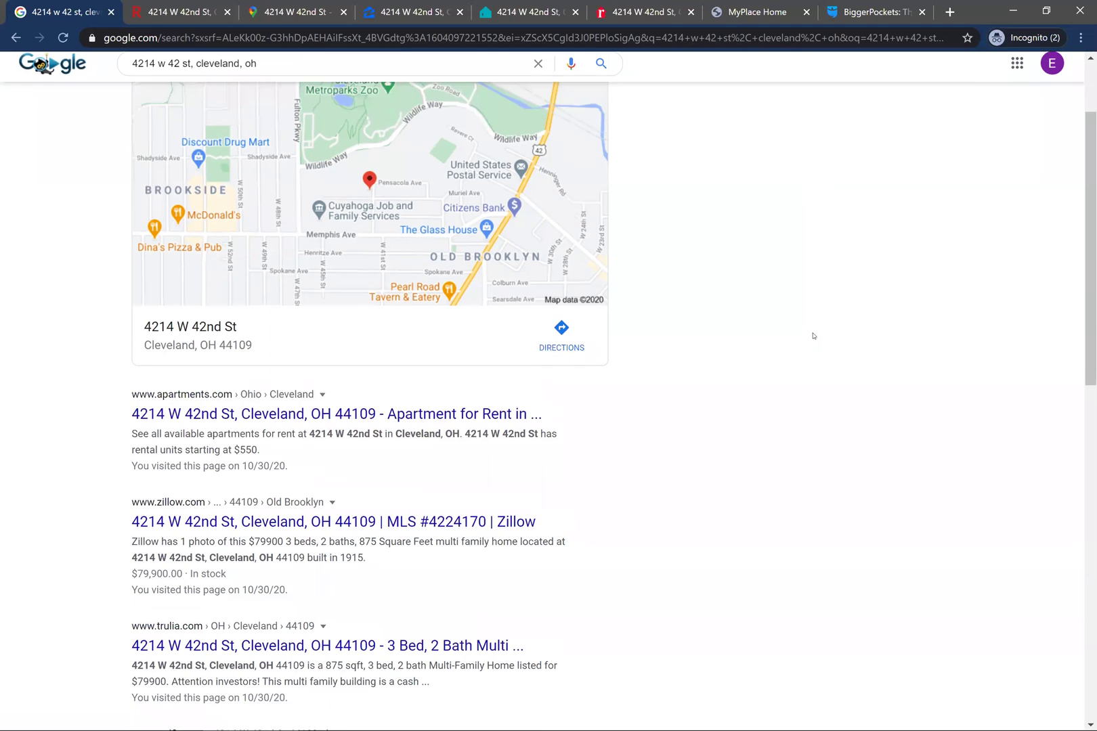
pyautogui.scroll(-1, 813, 336)
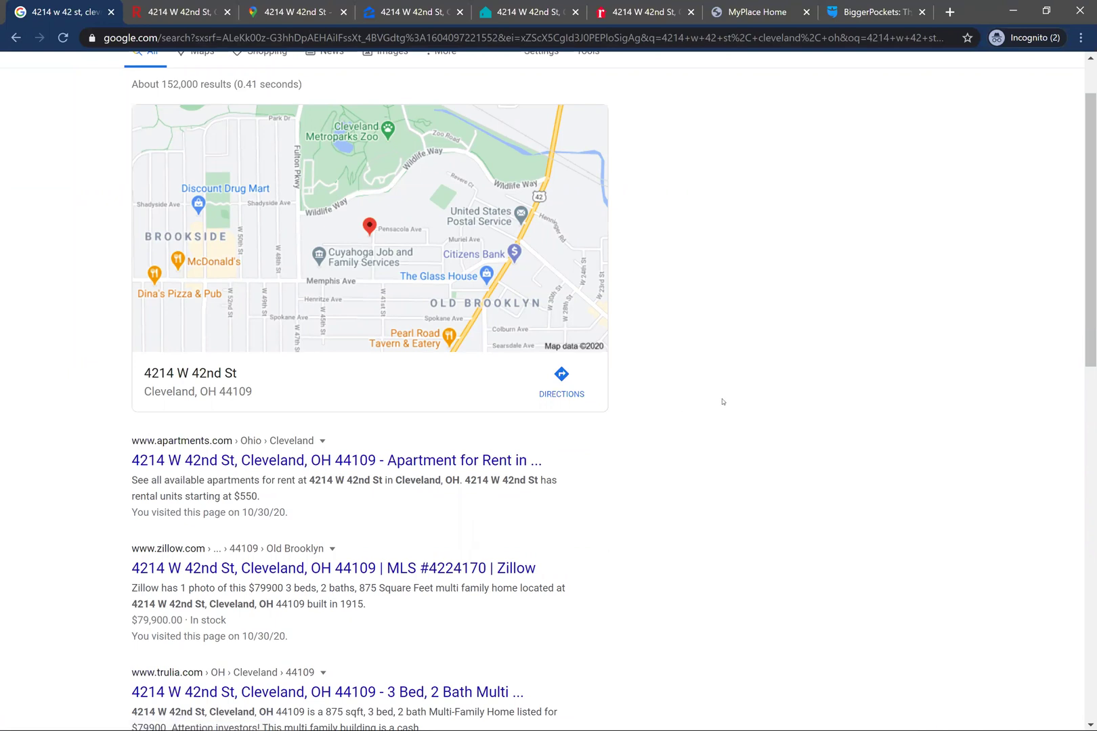
pyautogui.scroll(1, 723, 402)
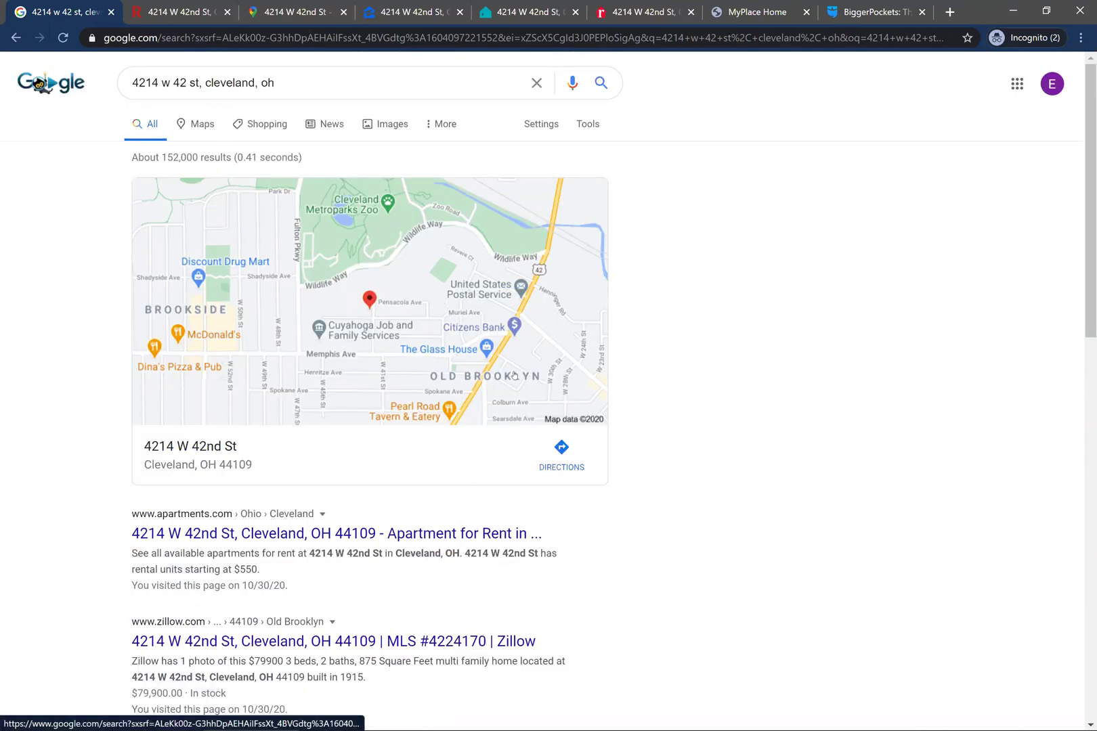
pyautogui.scroll(-1, 515, 375)
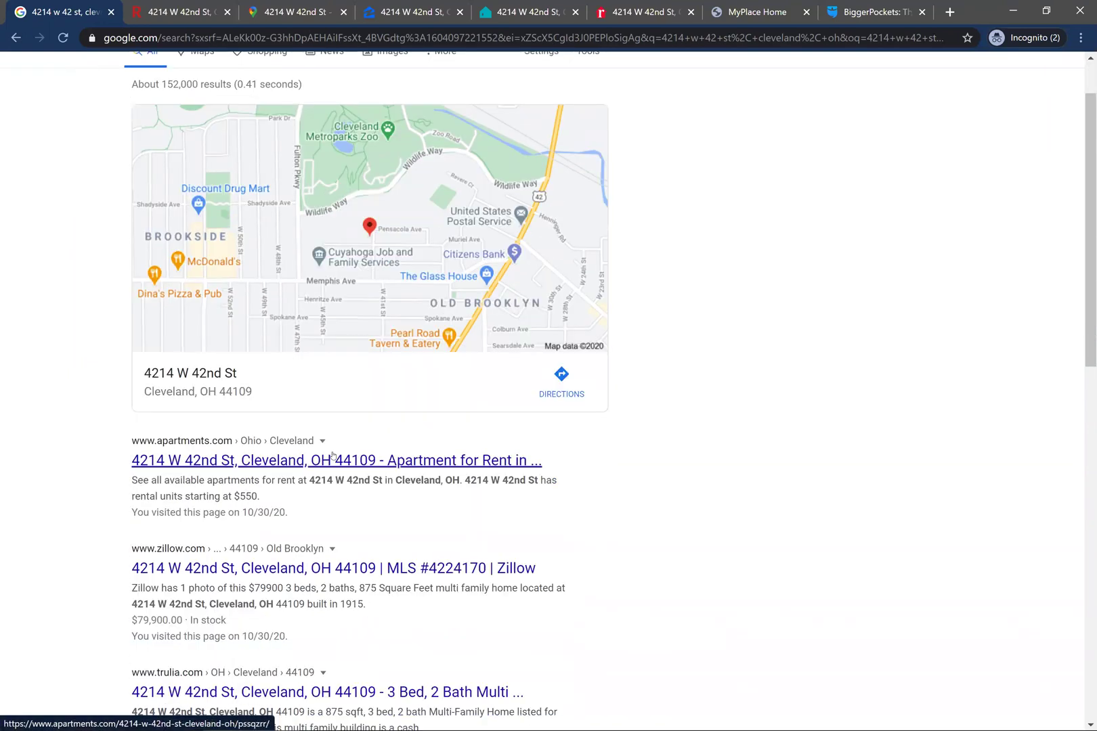
pyautogui.scroll(-1, 558, 486)
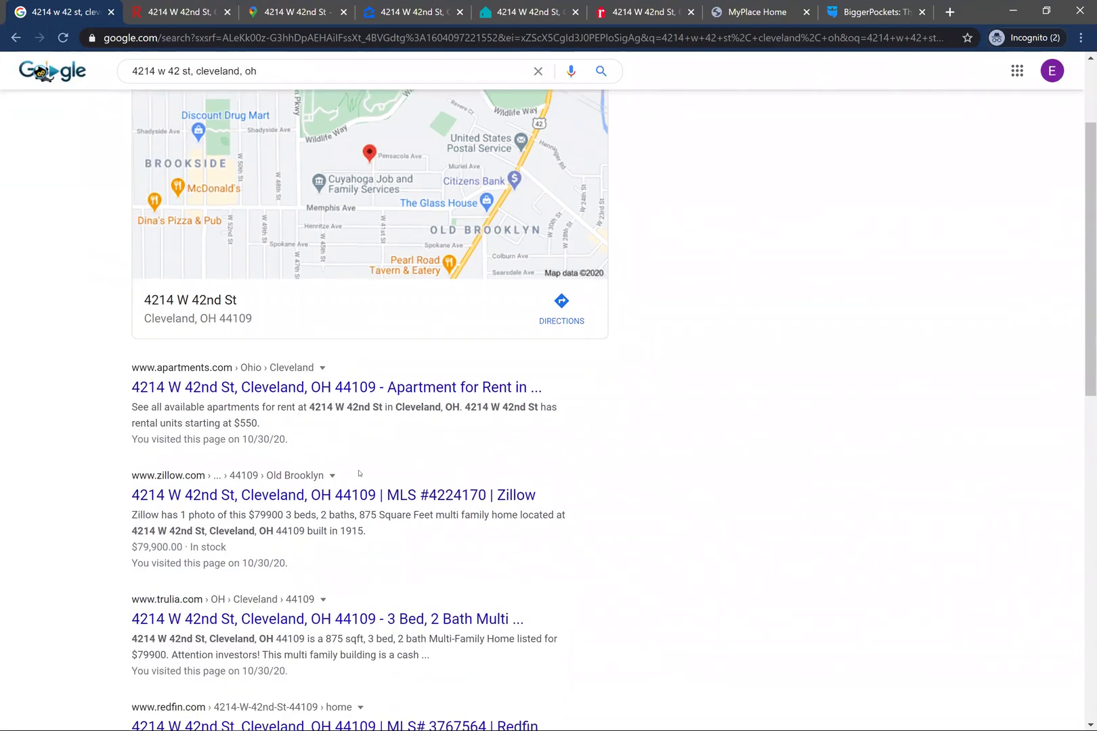
pyautogui.scroll(-1, 498, 501)
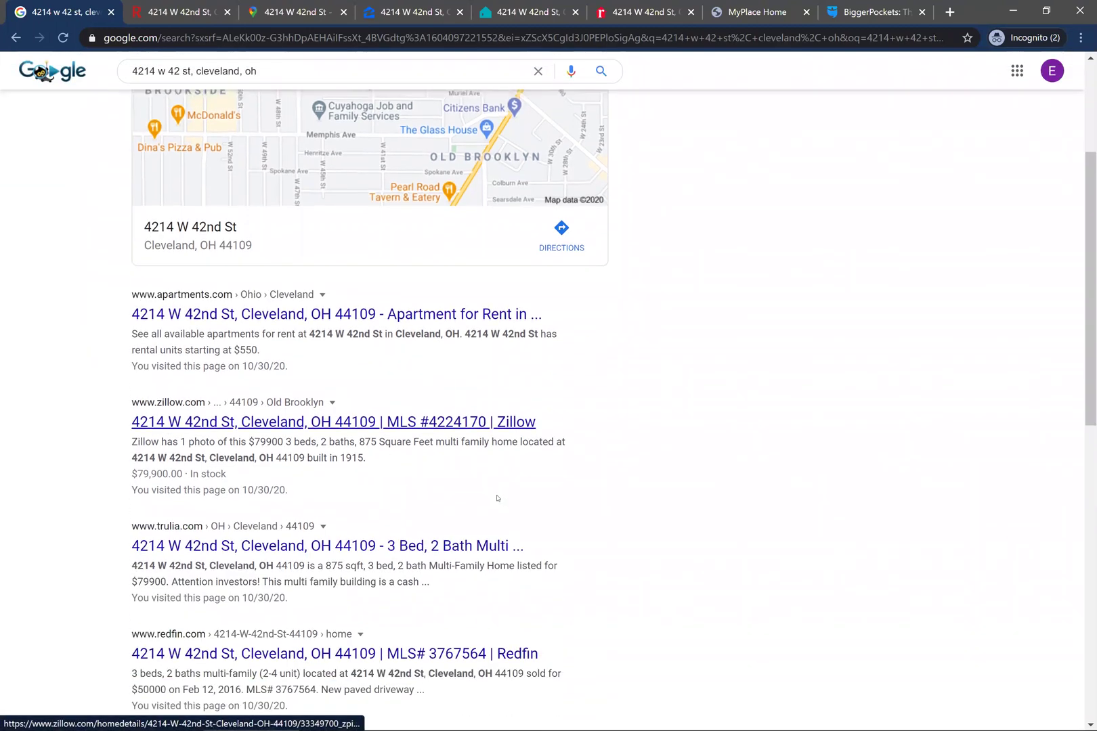
pyautogui.scroll(-2, 582, 526)
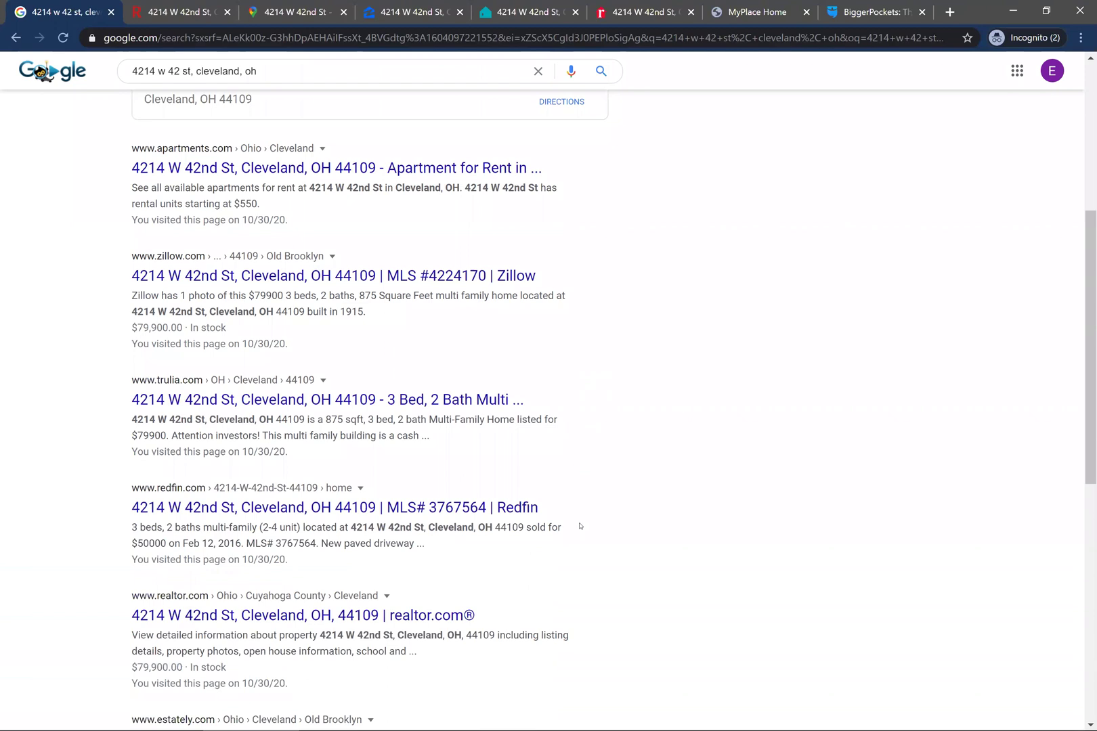
pyautogui.scroll(-1, 579, 526)
pyautogui.scroll(3, 579, 526)
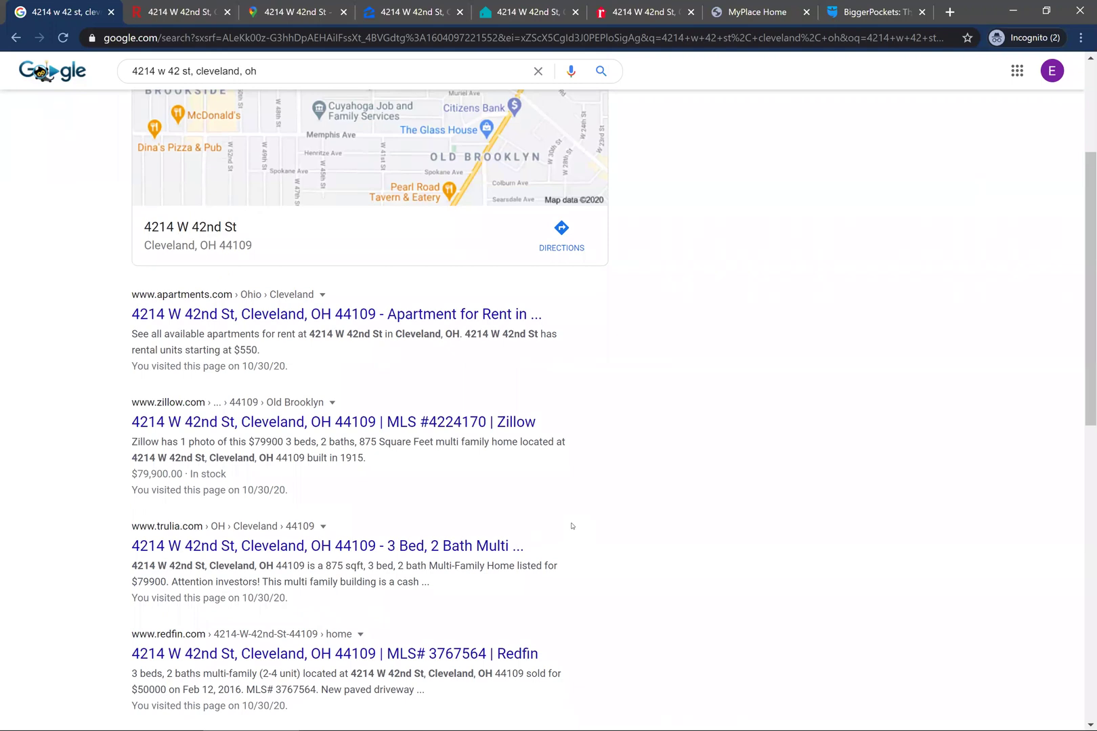
# - Open the Apartments.com result, then highlight the investor description on Redfin and scroll its home facts
pyautogui.click(400, 316)
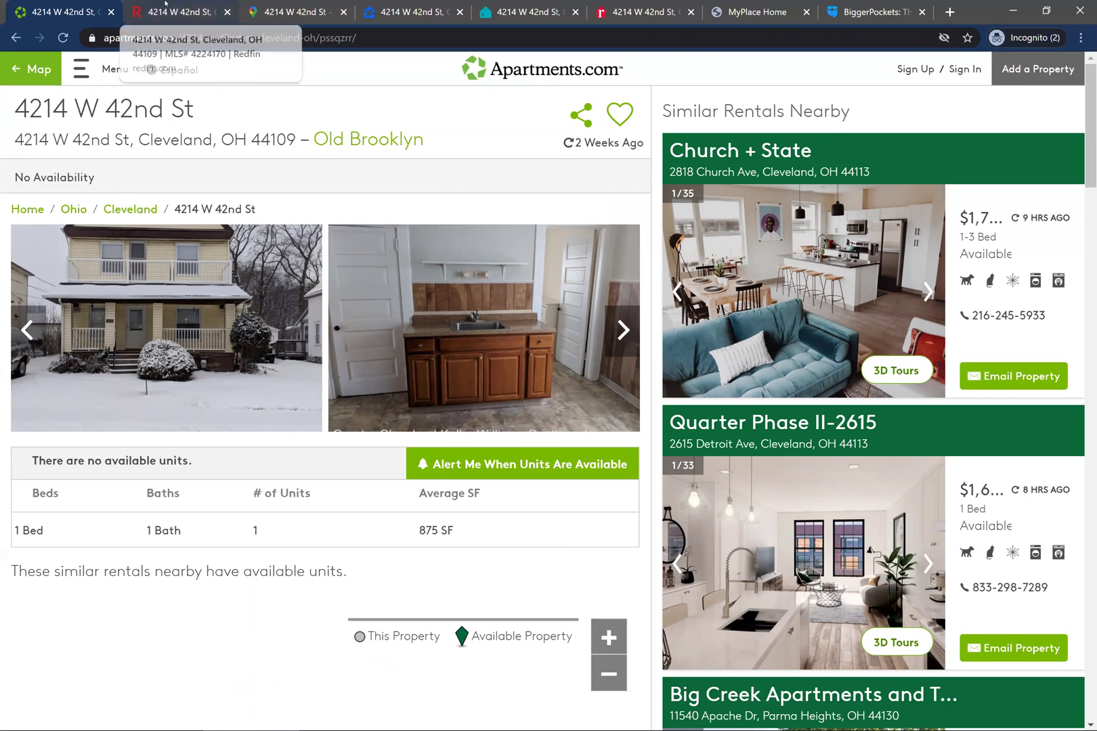
pyautogui.click(165, 3)
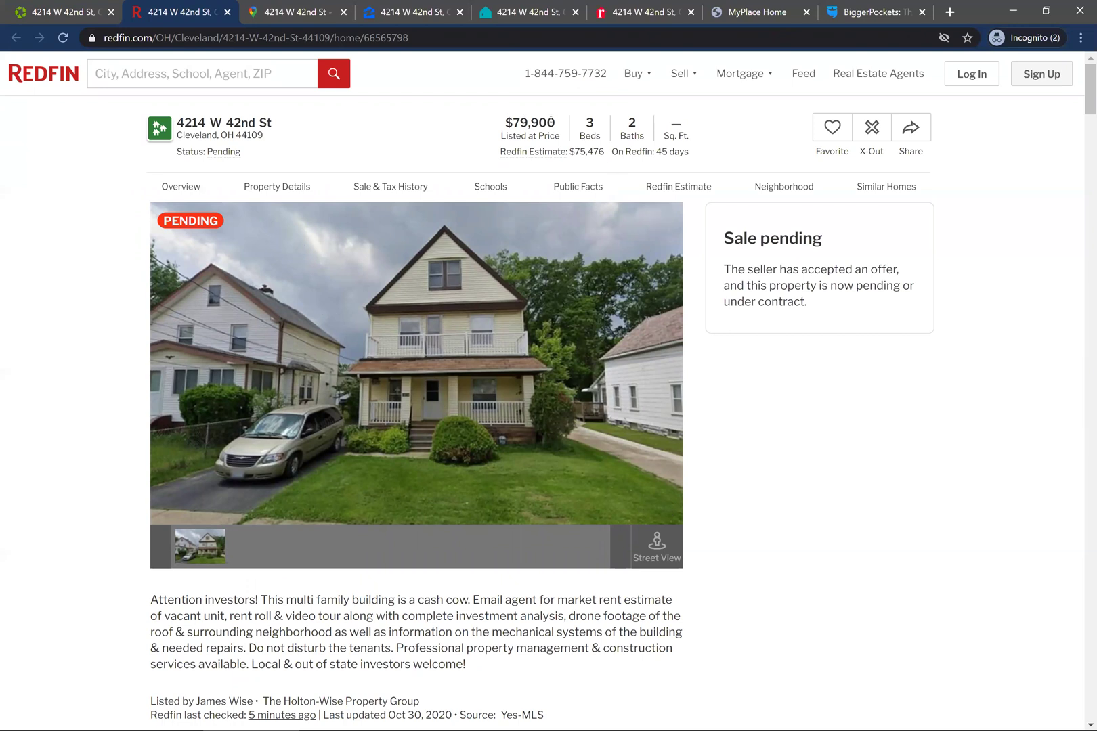
pyautogui.scroll(-3, 208, 392)
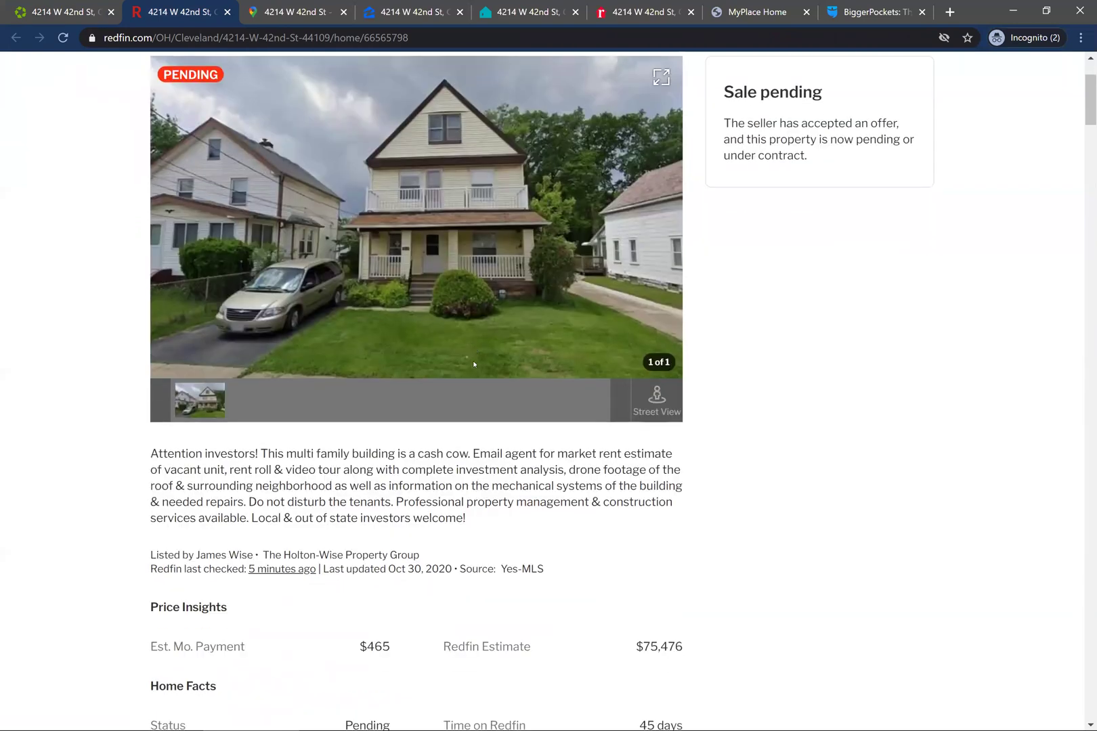
pyautogui.moveTo(150, 381); pyautogui.dragTo(473, 440)
pyautogui.scroll(2, 789, 413)
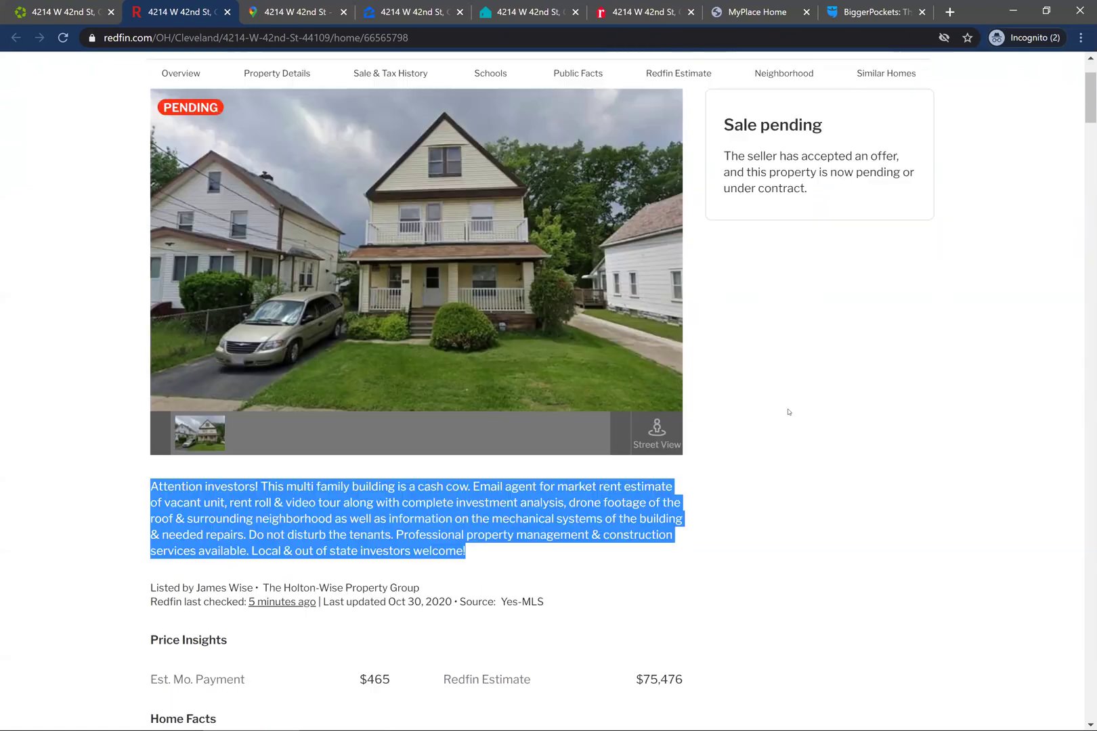
pyautogui.scroll(2, 788, 411)
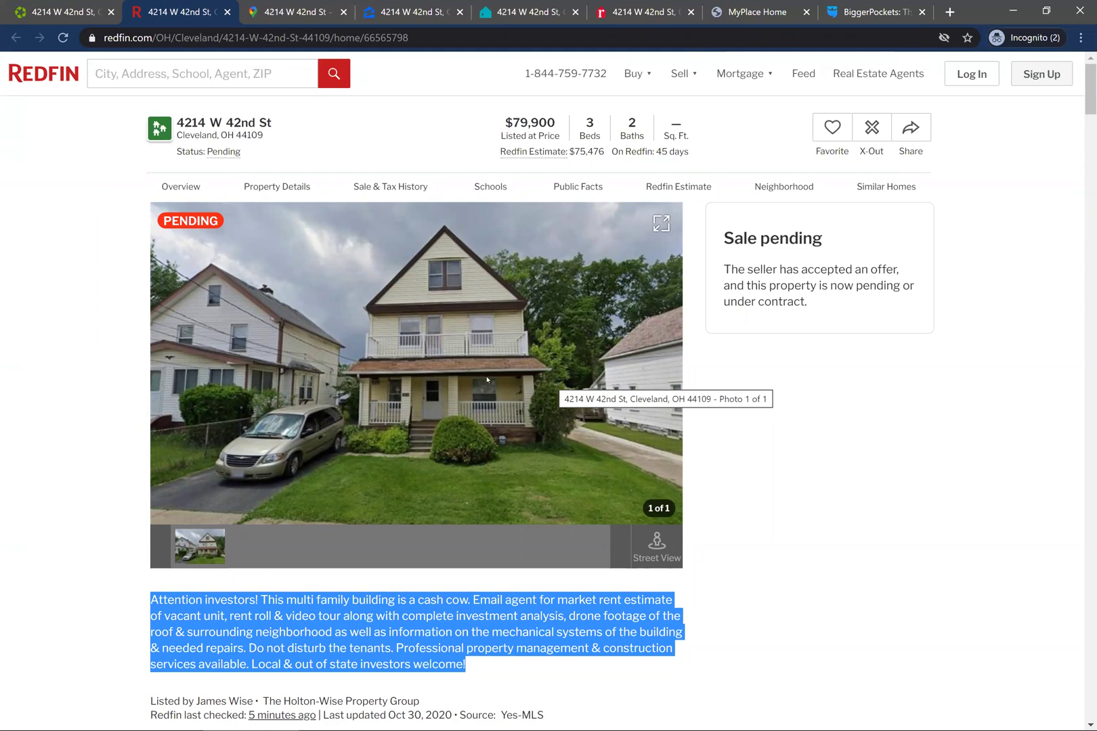
pyautogui.scroll(-3, 487, 380)
pyautogui.scroll(-6, 485, 392)
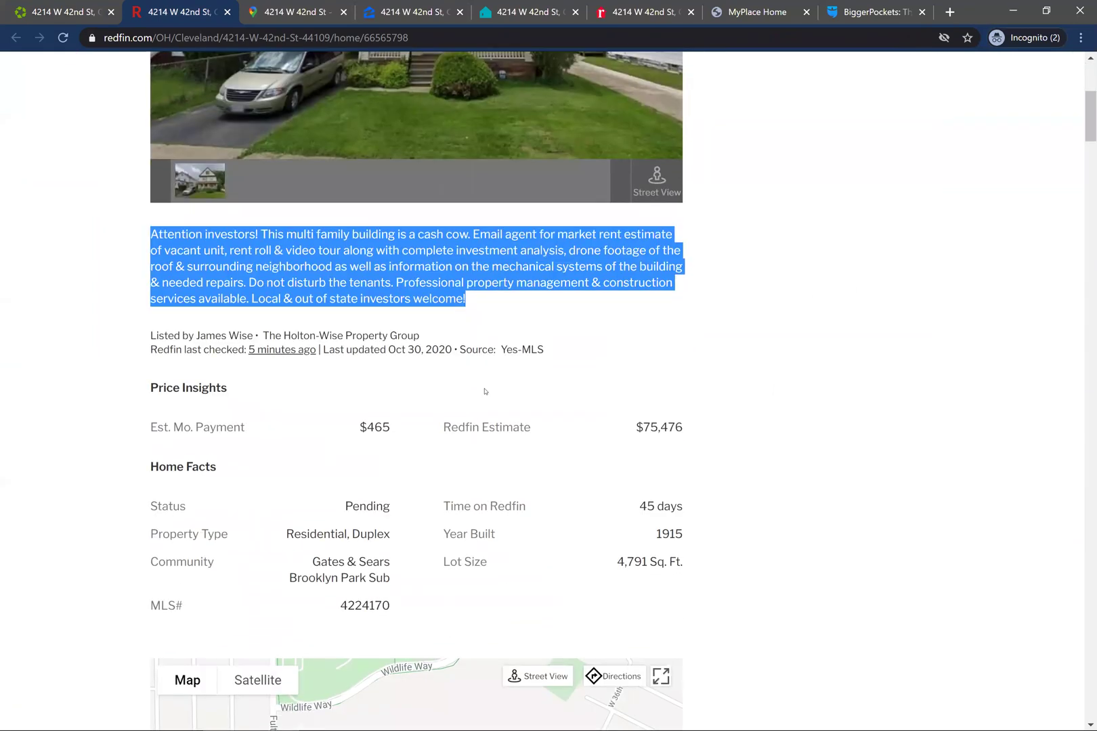
pyautogui.click(273, 3)
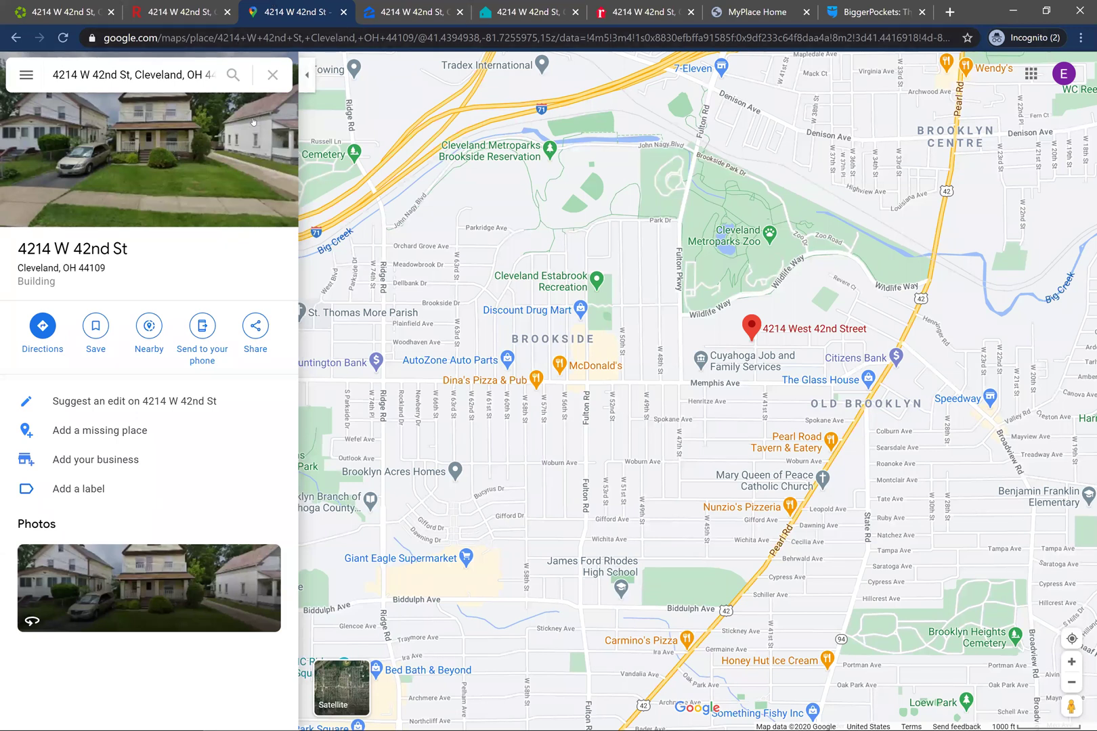
# - Walk Street View up W 42nd St from the house, past the blue house, to the stop sign
pyautogui.click(220, 159)
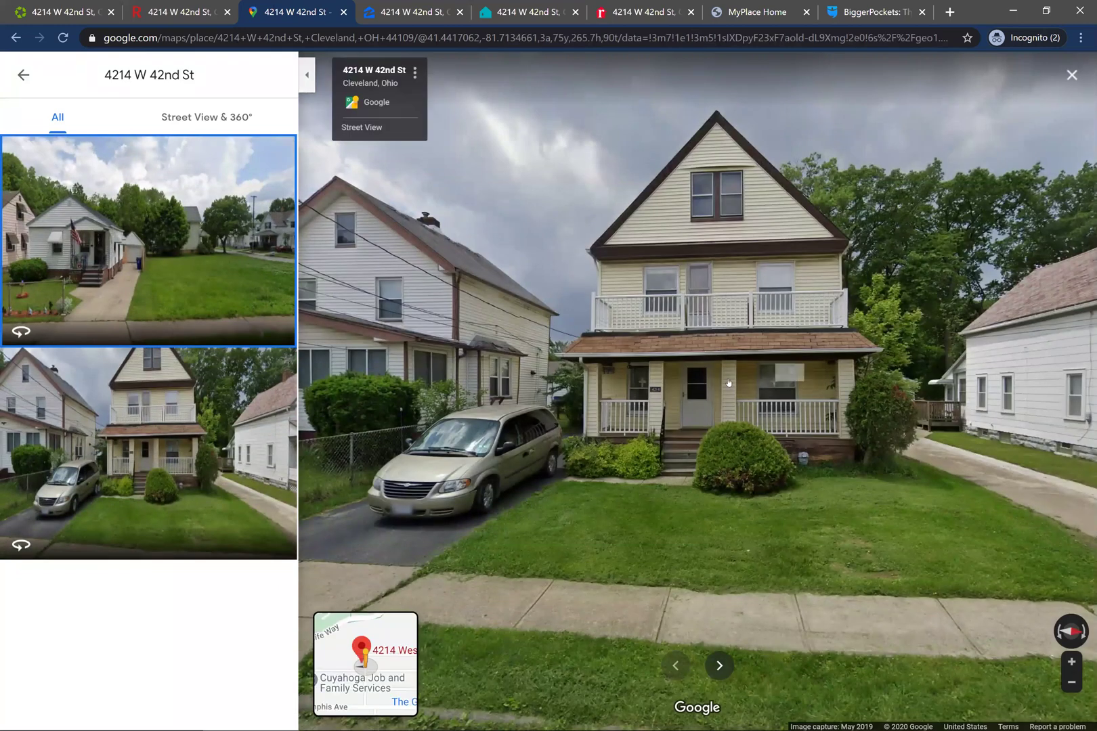
pyautogui.click(822, 365)
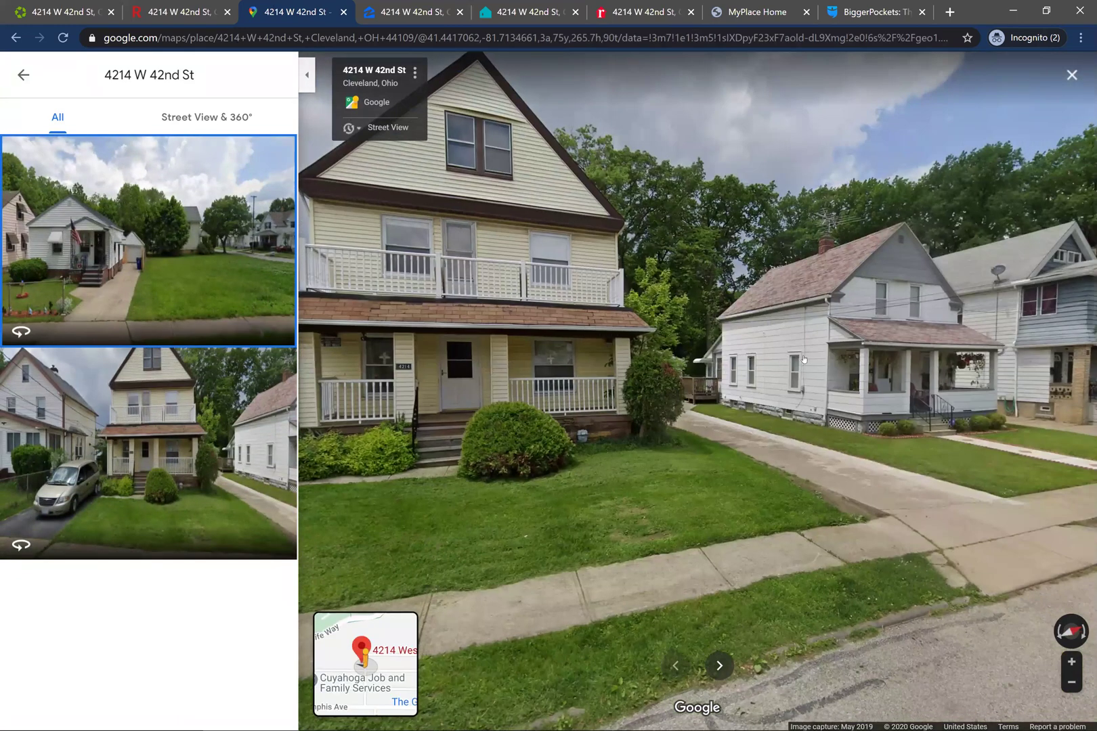
pyautogui.moveTo(804, 359); pyautogui.dragTo(520, 333)
pyautogui.moveTo(880, 365); pyautogui.dragTo(666, 402)
pyautogui.click(667, 401)
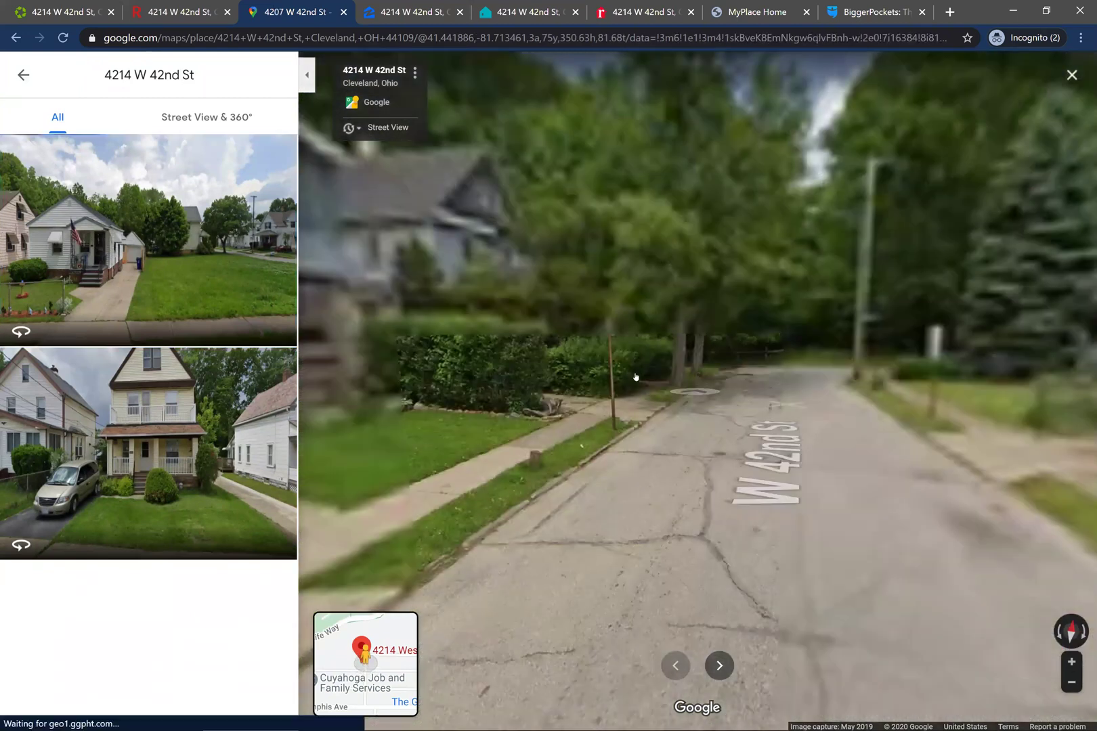
pyautogui.moveTo(474, 323); pyautogui.dragTo(992, 357)
pyautogui.click(699, 321)
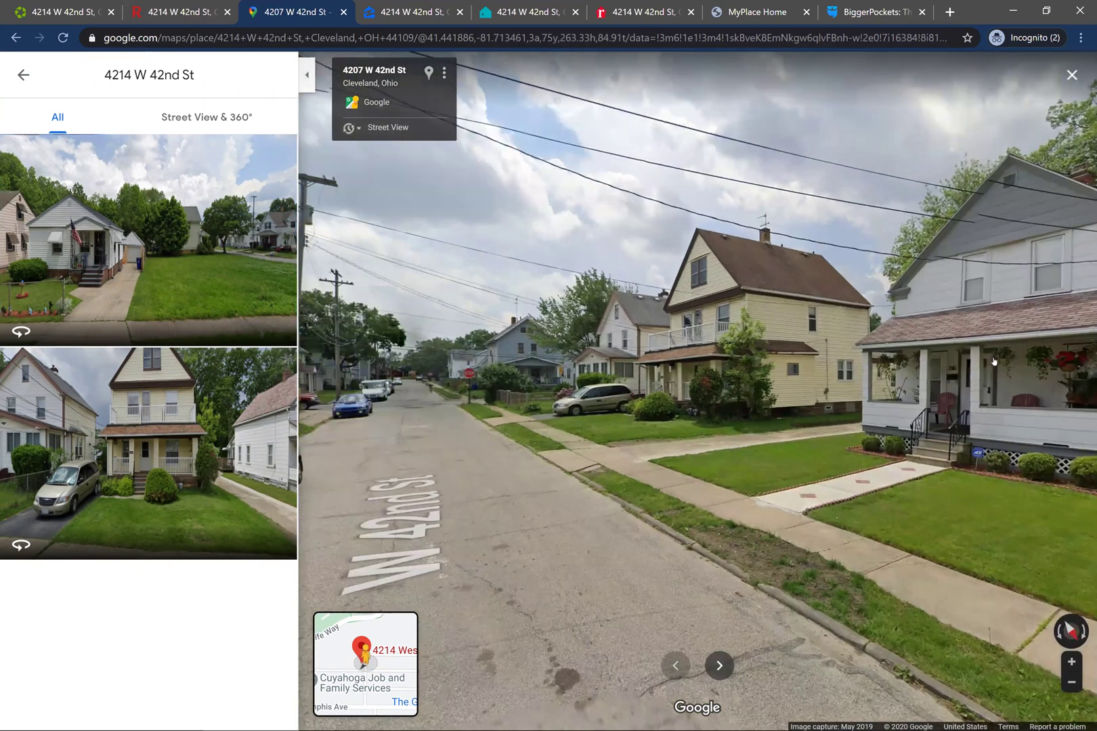
pyautogui.click(422, 424)
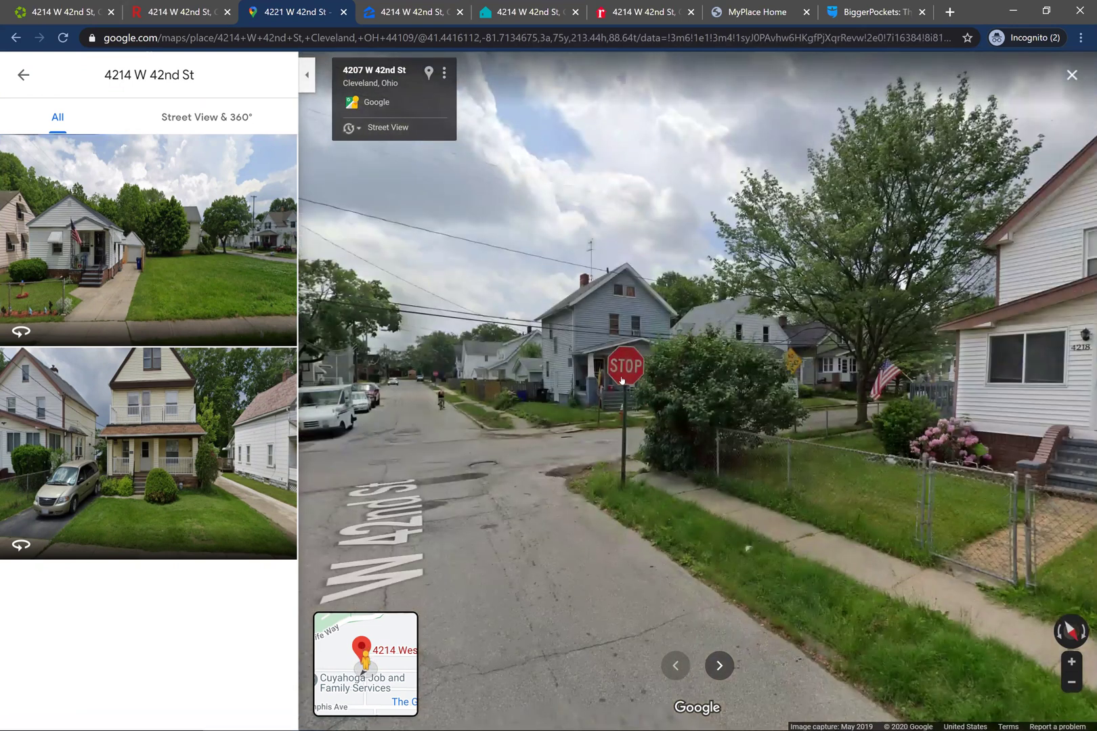
pyautogui.click(622, 388)
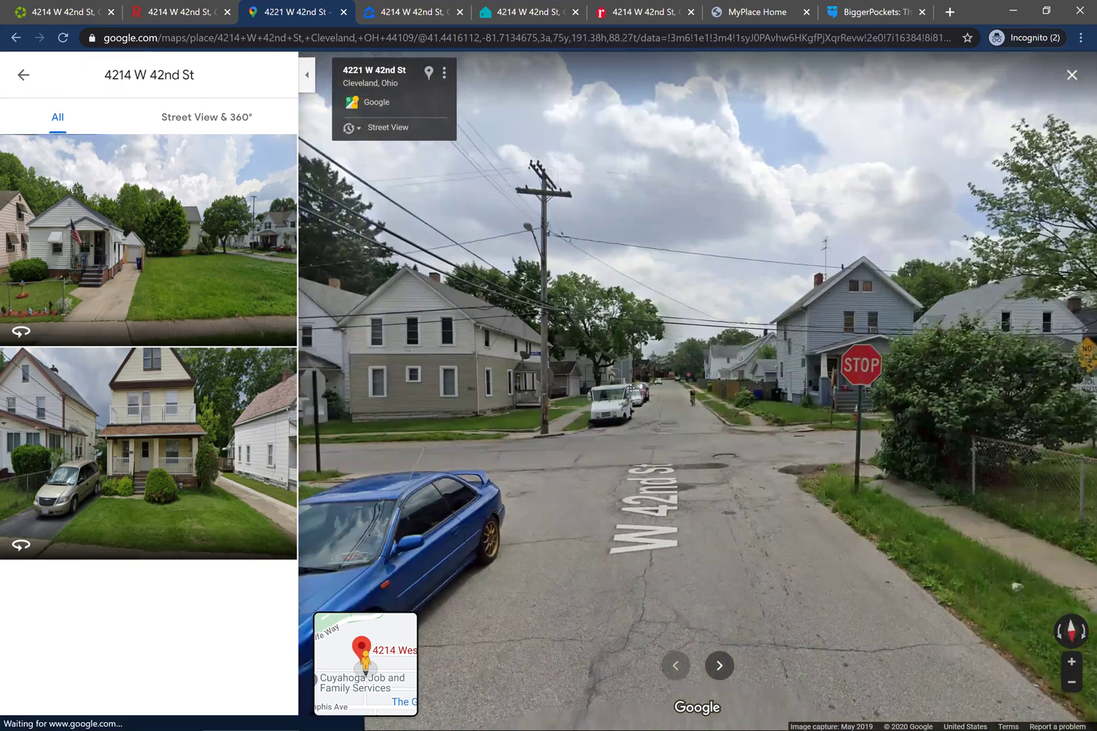
pyautogui.click(421, 5)
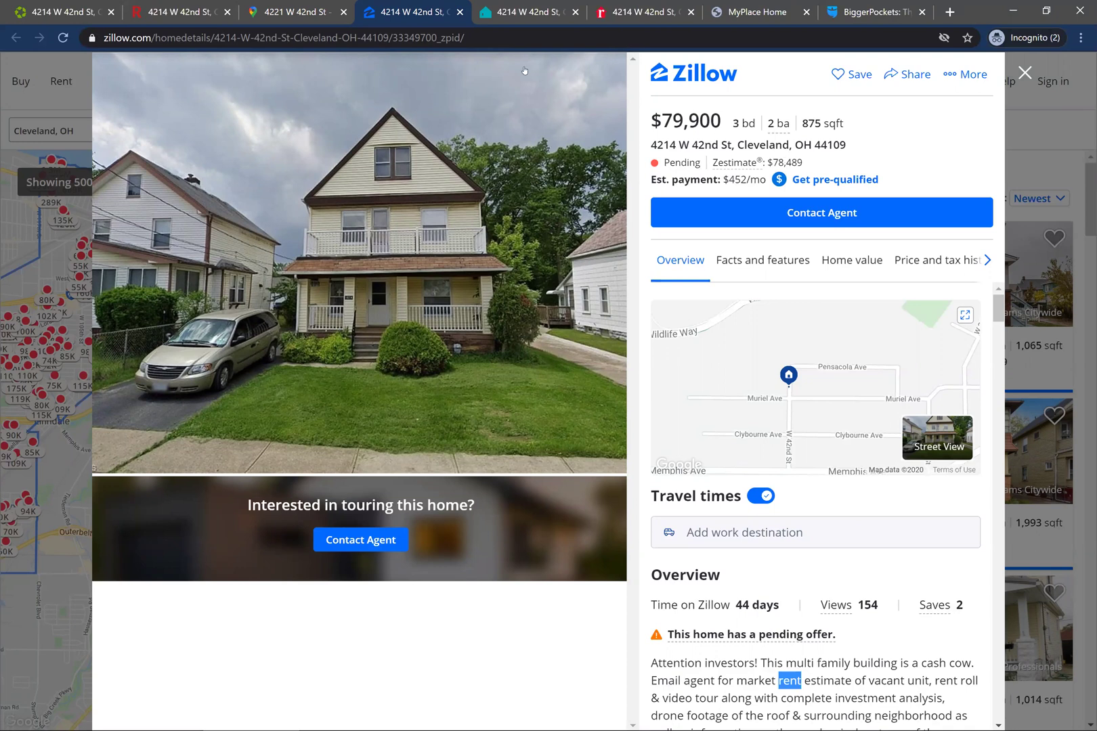
# - On Trulia, dismiss the crime popup and open the neighbourhood crime map from Local Information
pyautogui.click(501, 12)
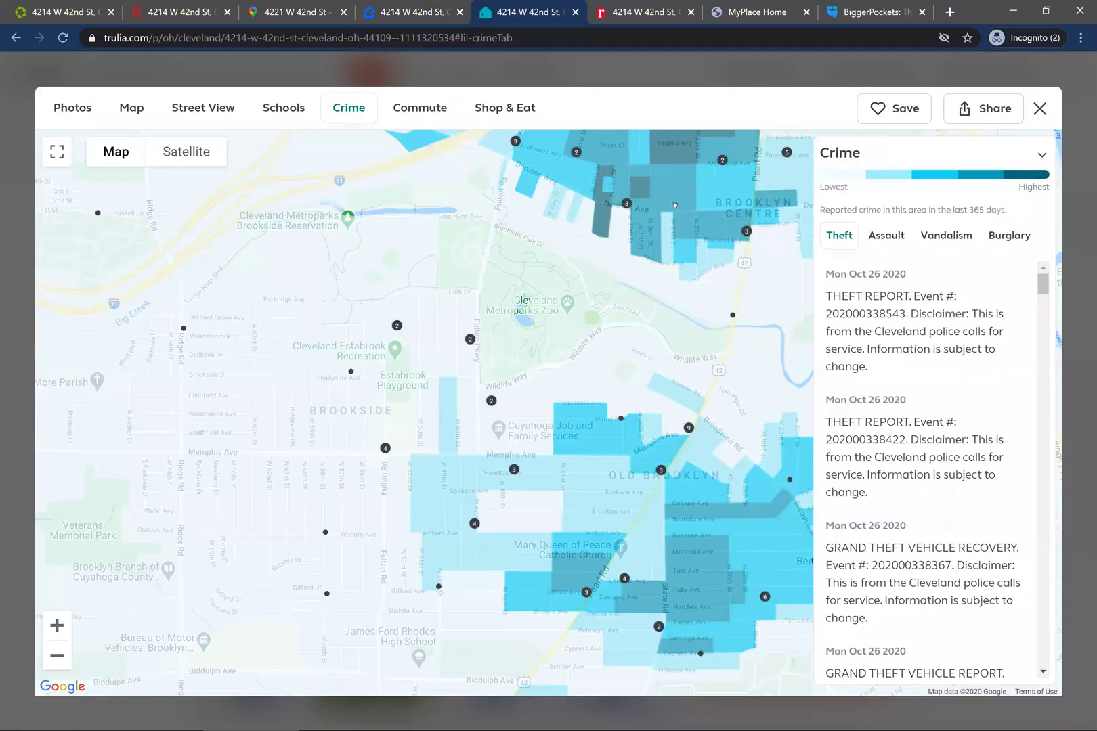
pyautogui.click(995, 119)
pyautogui.click(1035, 114)
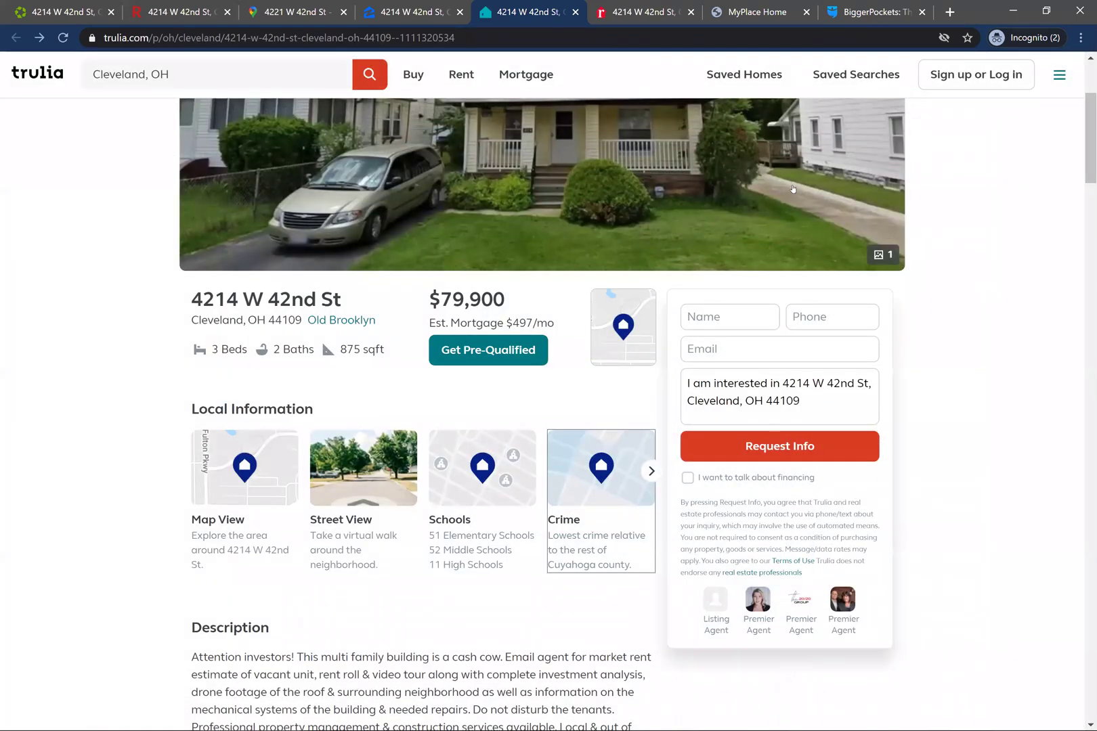
pyautogui.scroll(4, 995, 416)
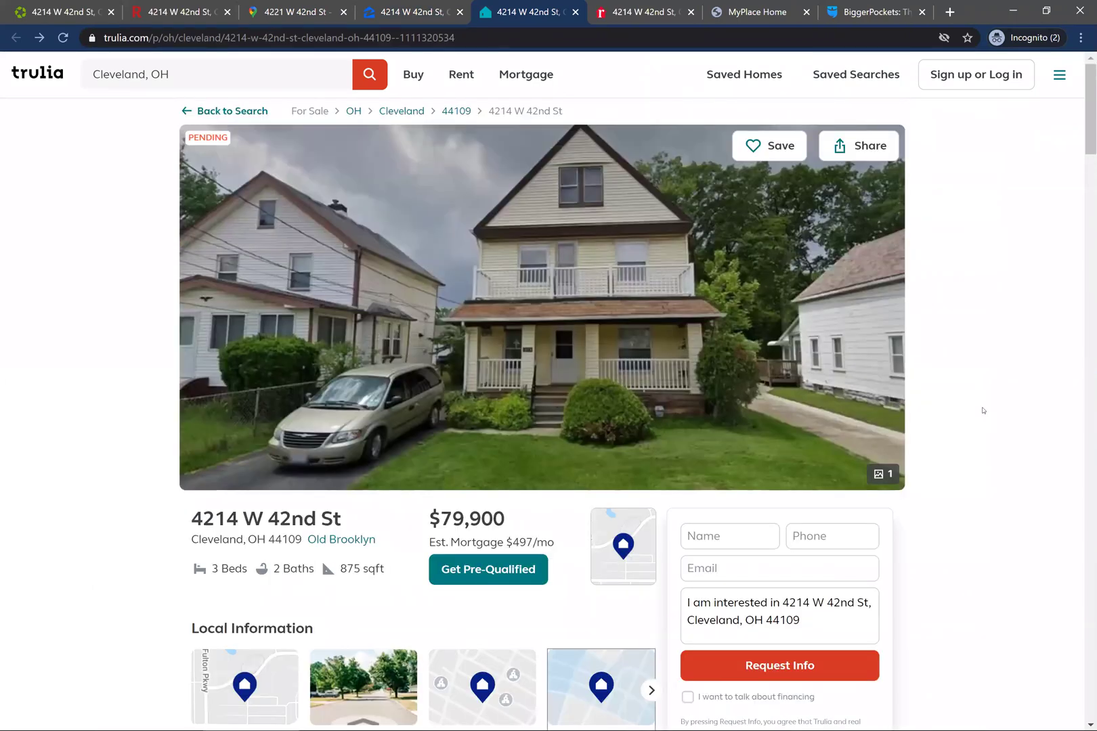
pyautogui.scroll(-2, 988, 416)
pyautogui.click(596, 550)
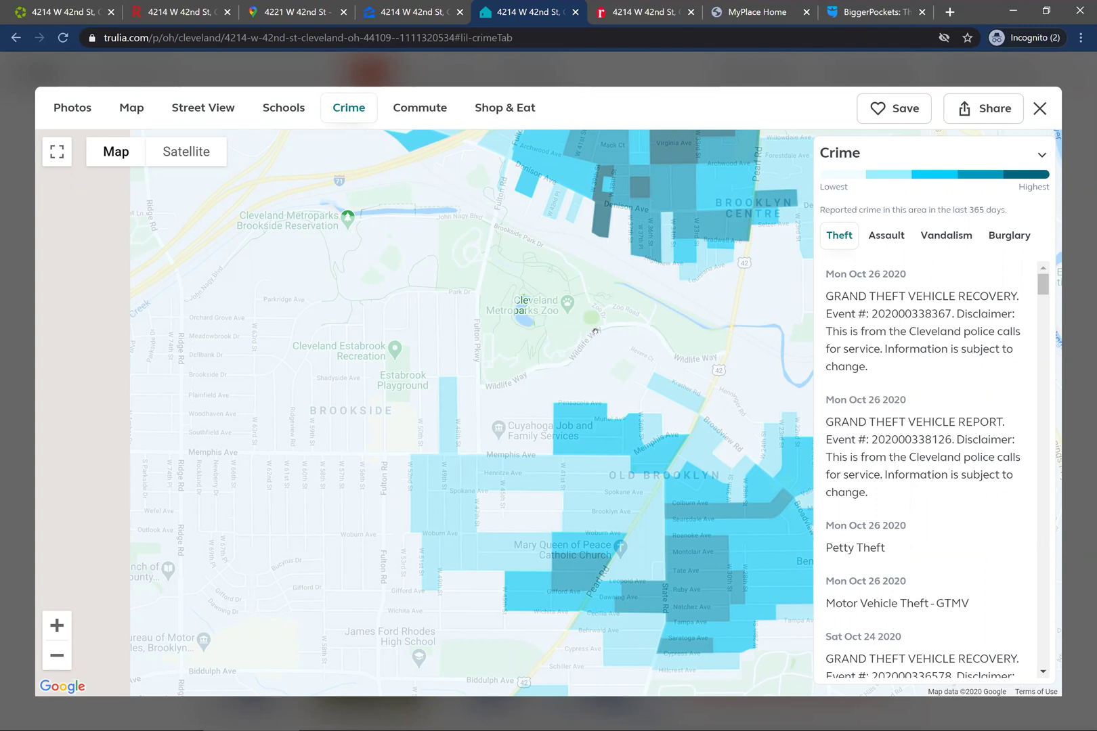
pyautogui.click(633, 10)
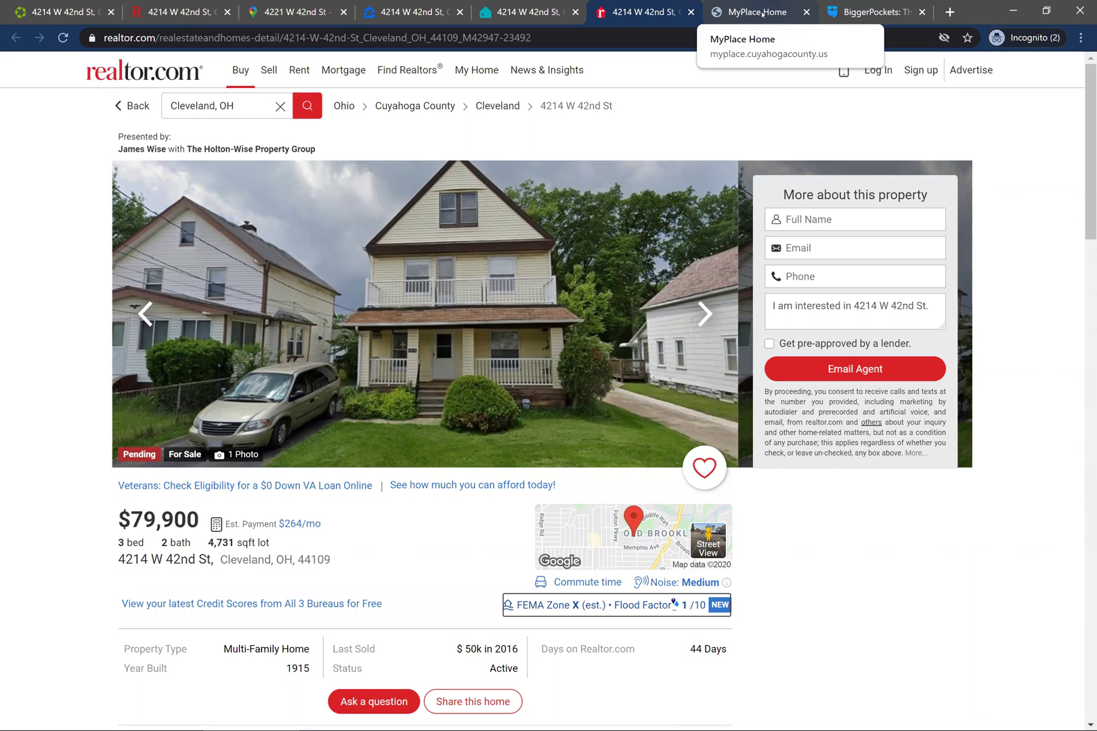
# - Bring up the Cuyahoga County MyPlace home page after a brief look back at realtor.com
pyautogui.click(756, 13)
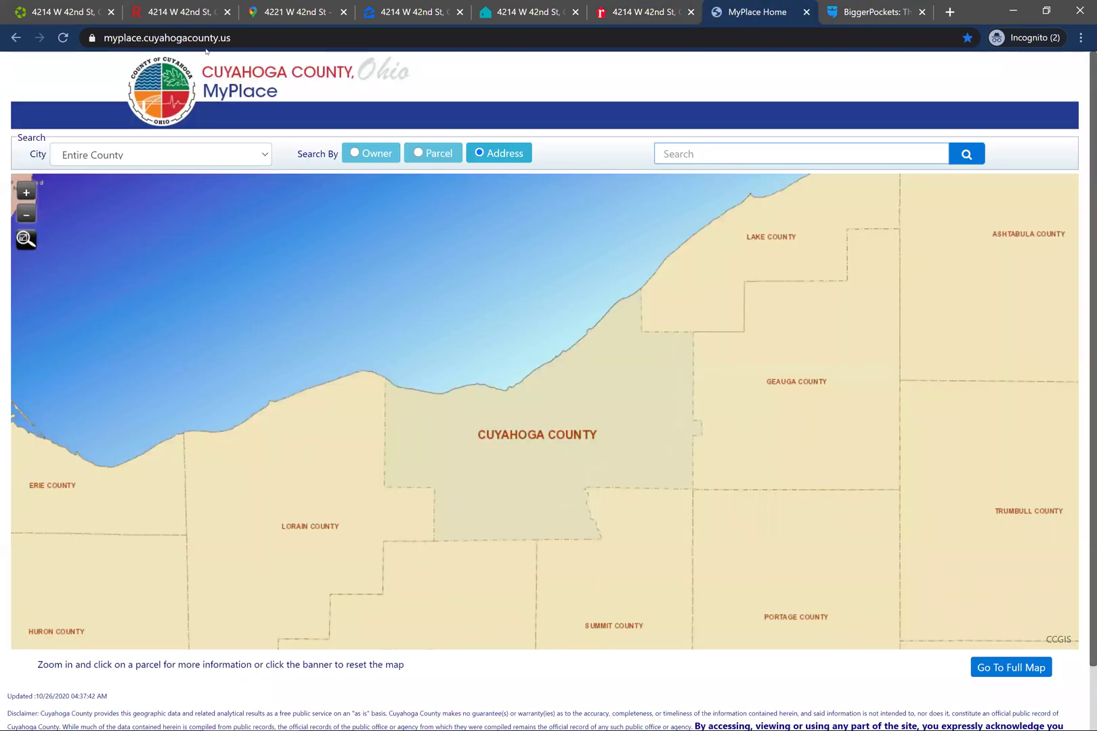
pyautogui.click(621, 6)
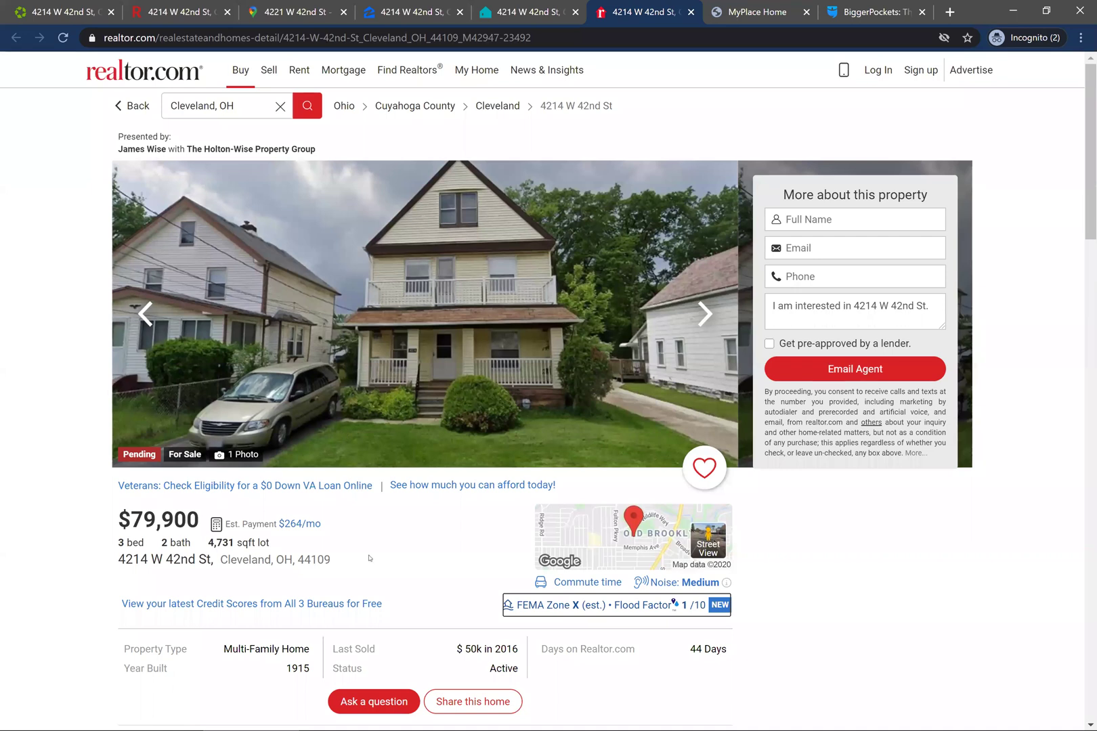
pyautogui.click(758, 12)
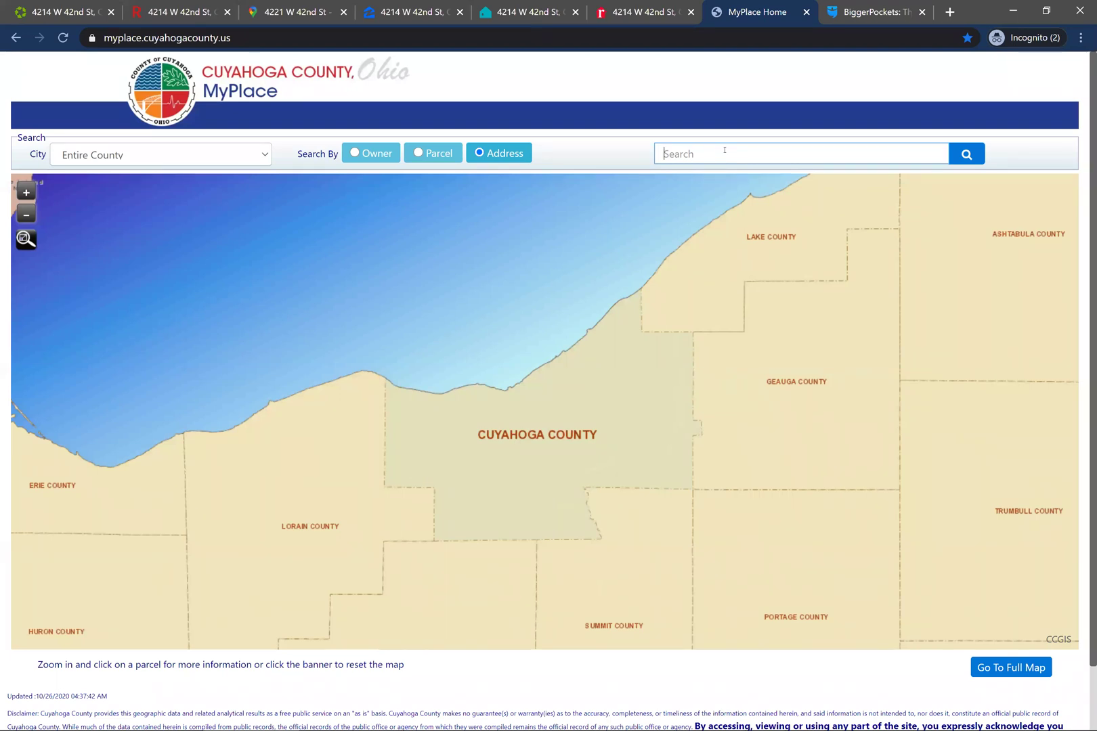
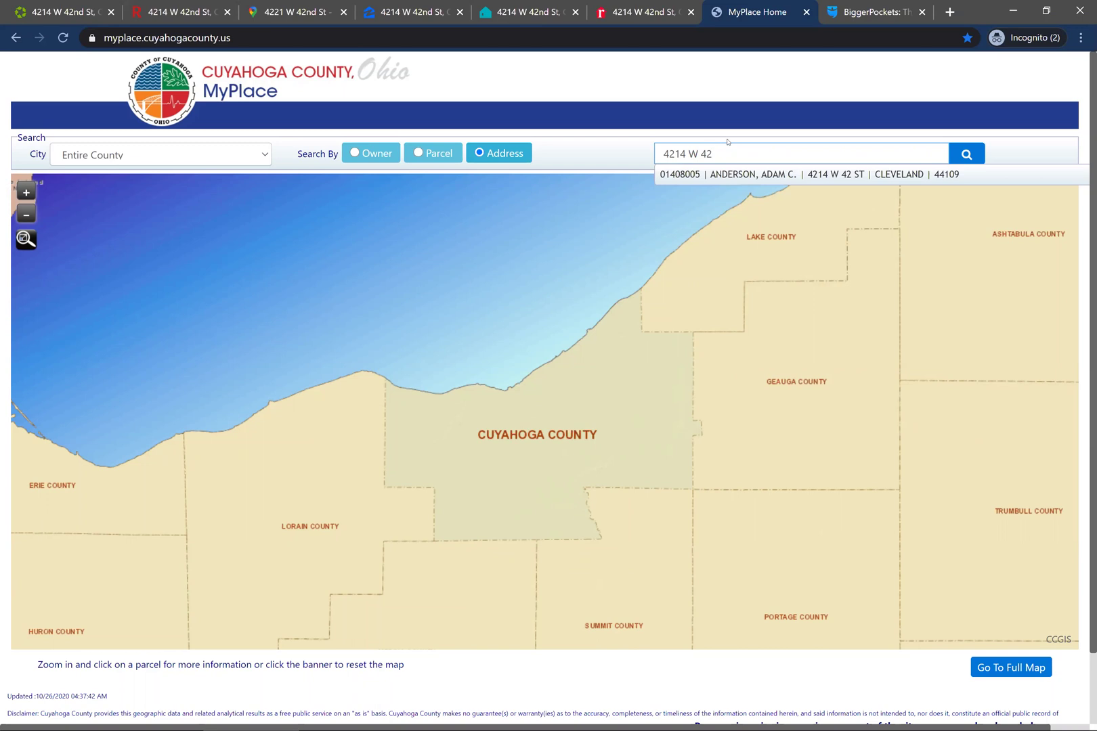
pyautogui.click(848, 174)
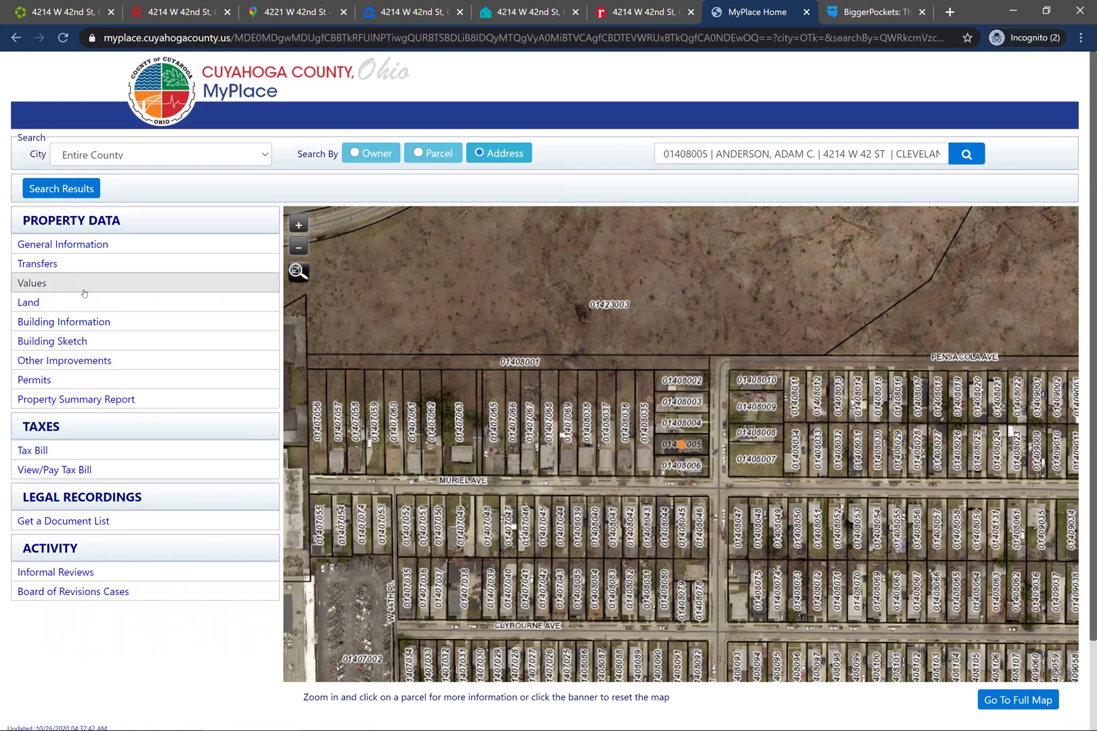
# - Check the treasurer's tax bill for the parcel, noting the 0.00 amount due
pyautogui.click(118, 466)
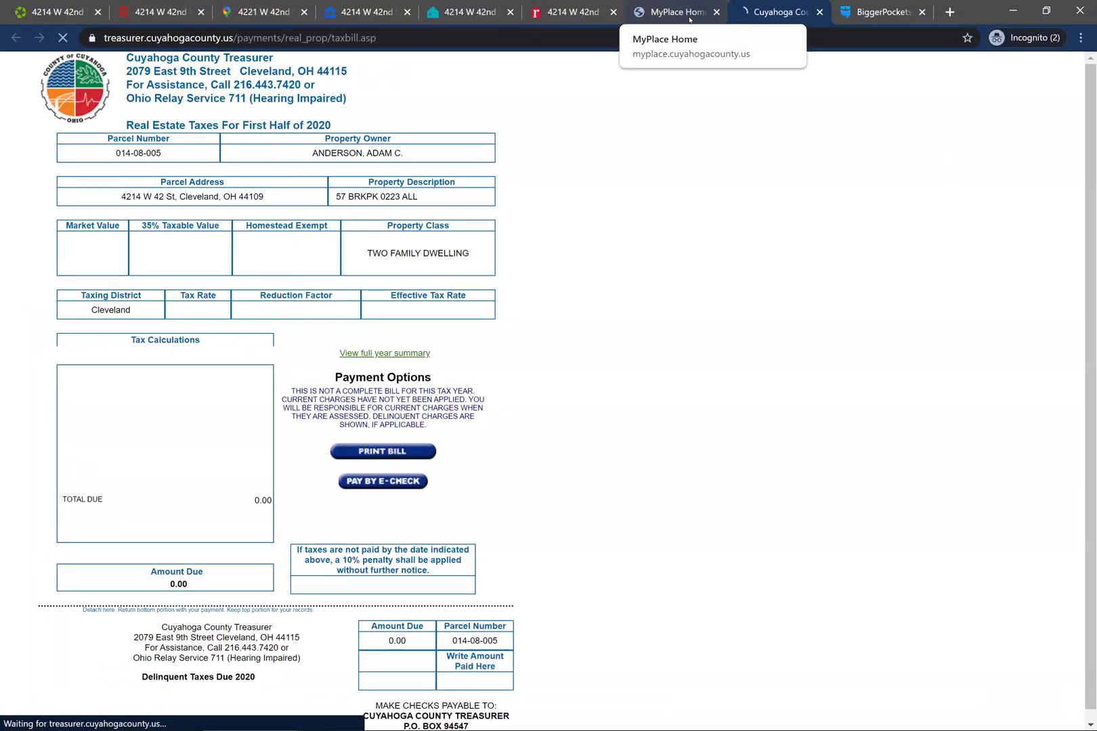
pyautogui.scroll(-1, 874, 374)
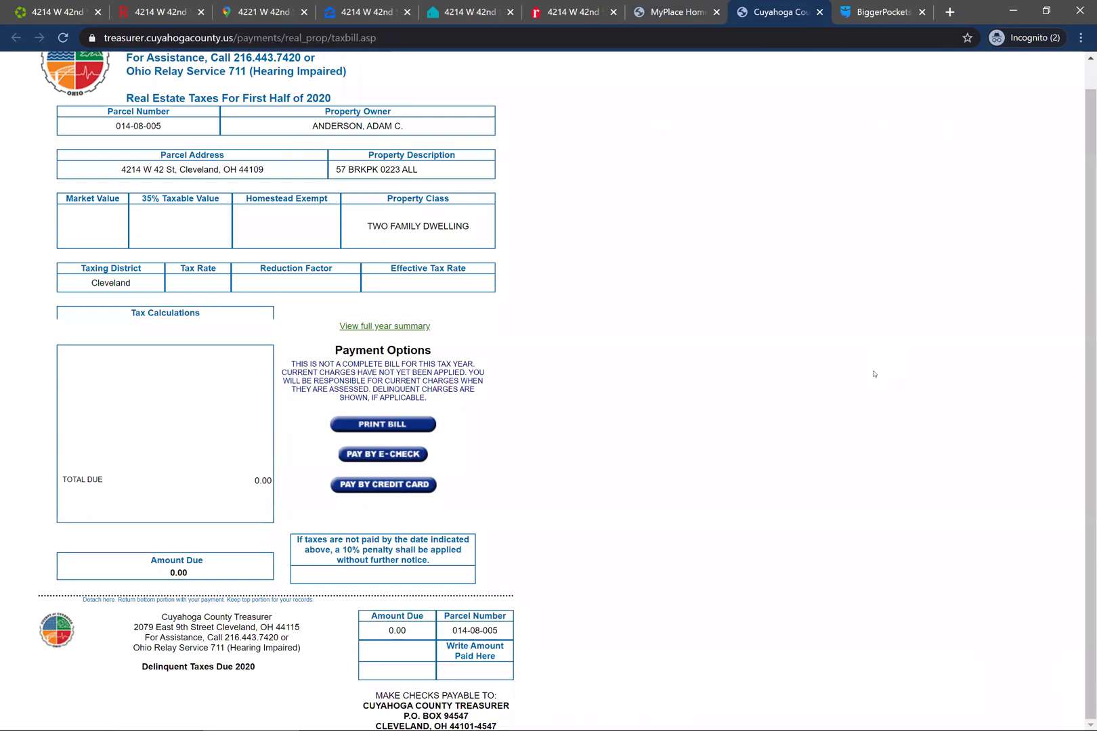
pyautogui.scroll(1, 874, 374)
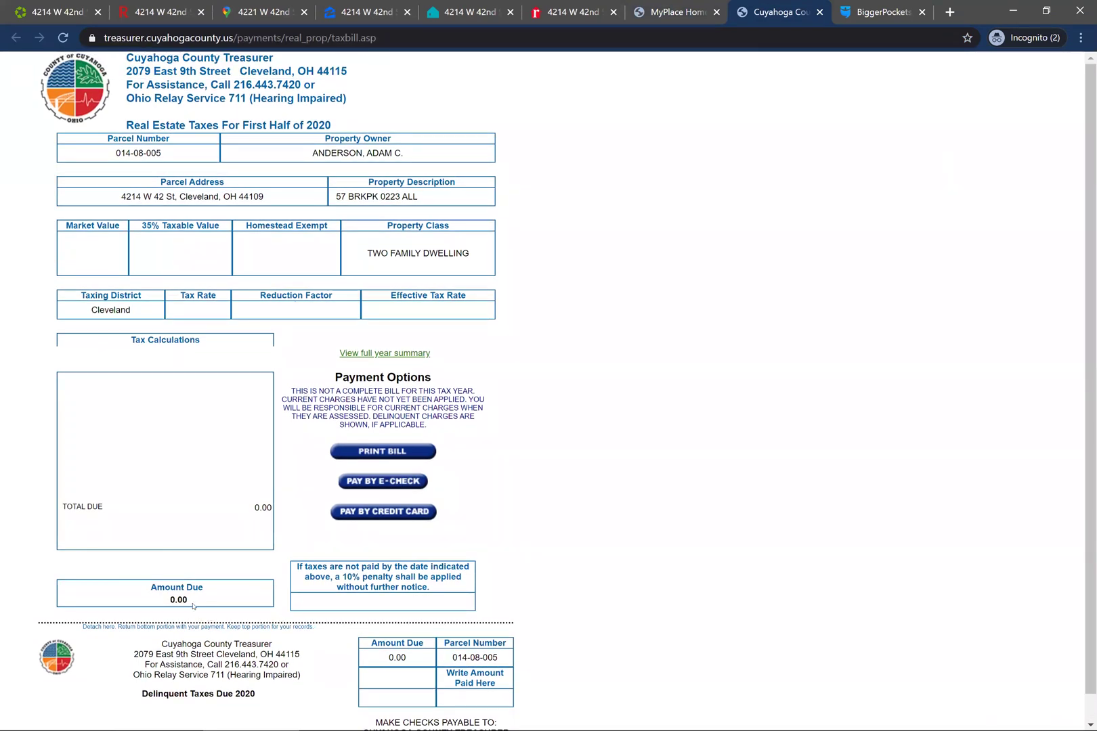
pyautogui.moveTo(190, 600); pyautogui.dragTo(170, 602)
pyautogui.click(820, 11)
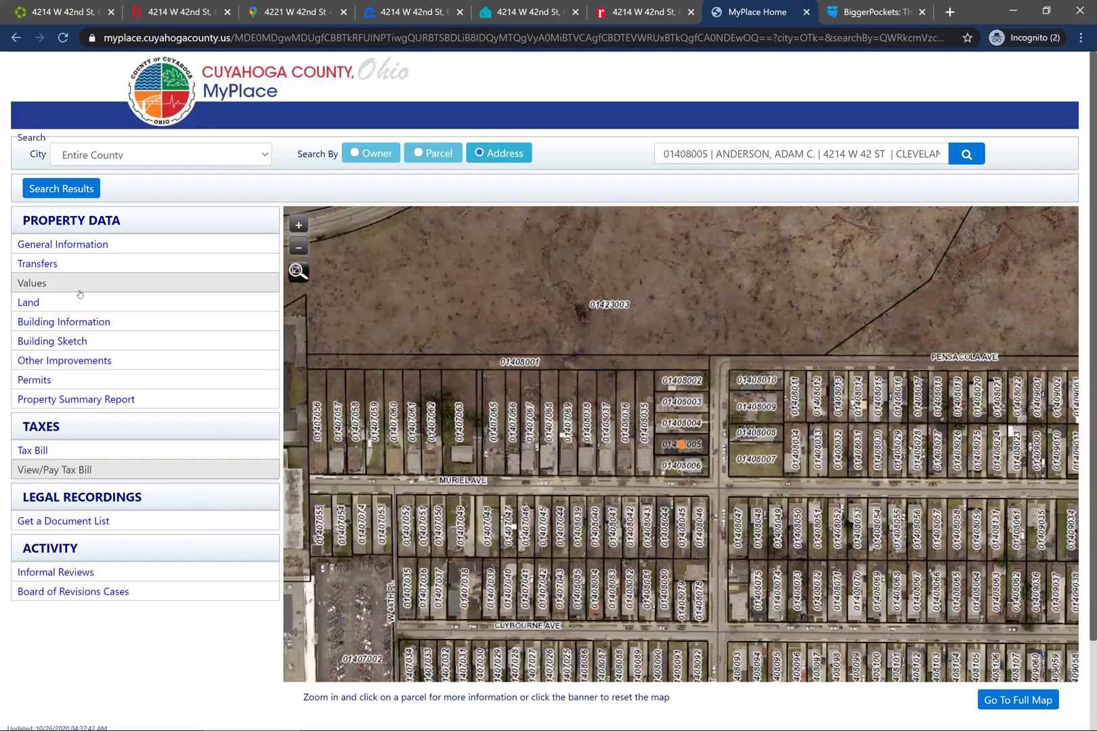
# - Review the parcel's transfer history, noting the $50,000.00 sale on 02/16/2016
pyautogui.click(87, 266)
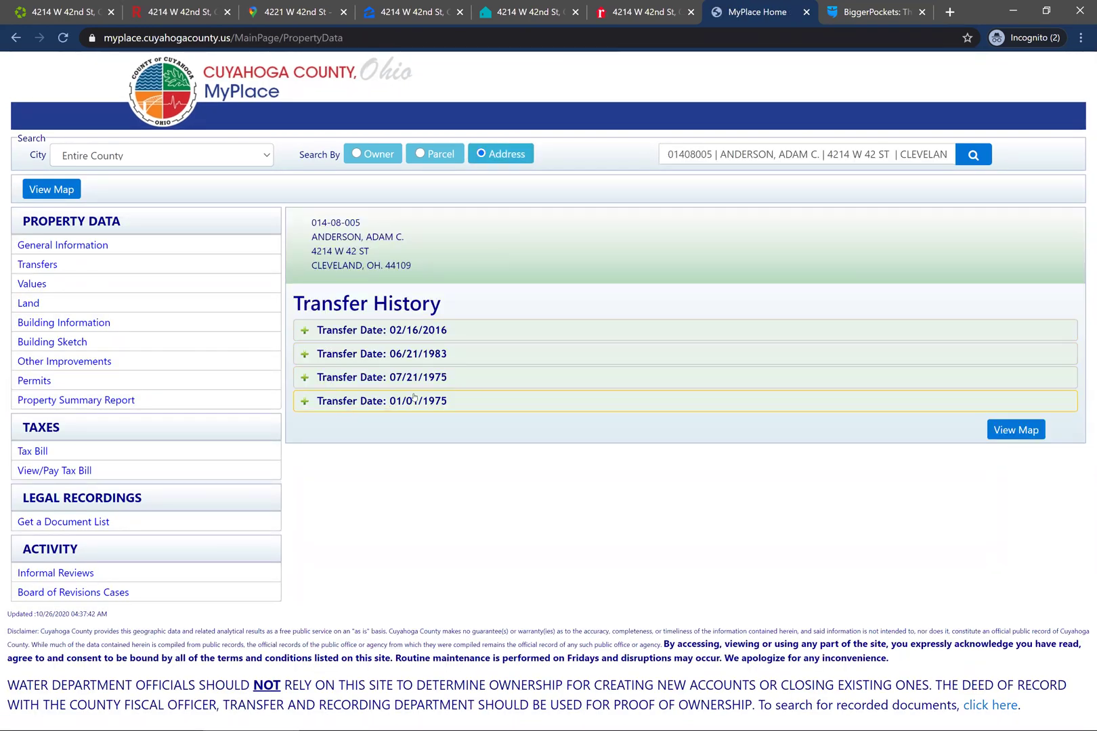
pyautogui.click(394, 330)
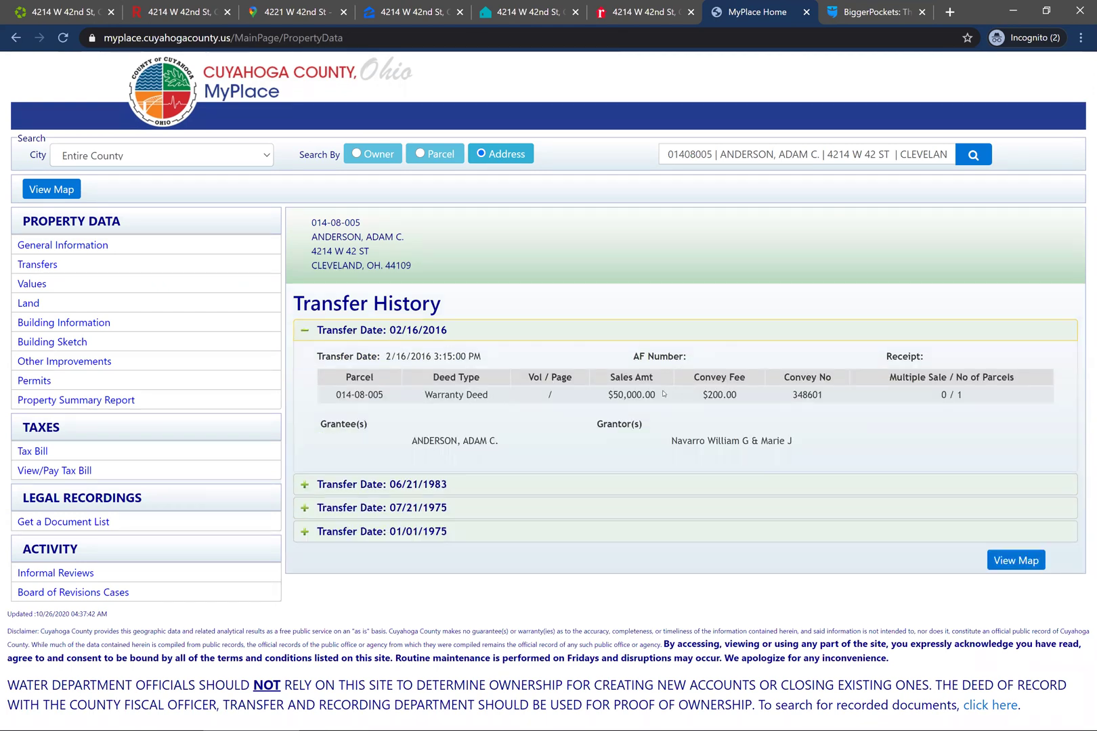
pyautogui.moveTo(655, 393); pyautogui.dragTo(608, 395)
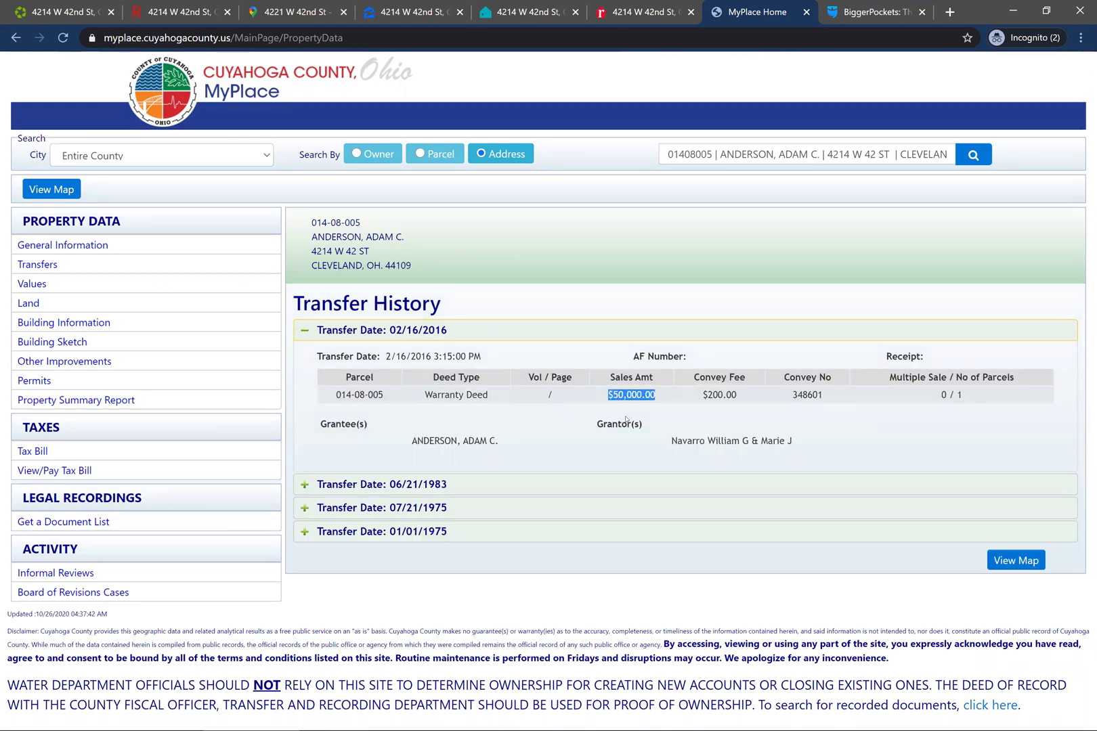
pyautogui.click(314, 333)
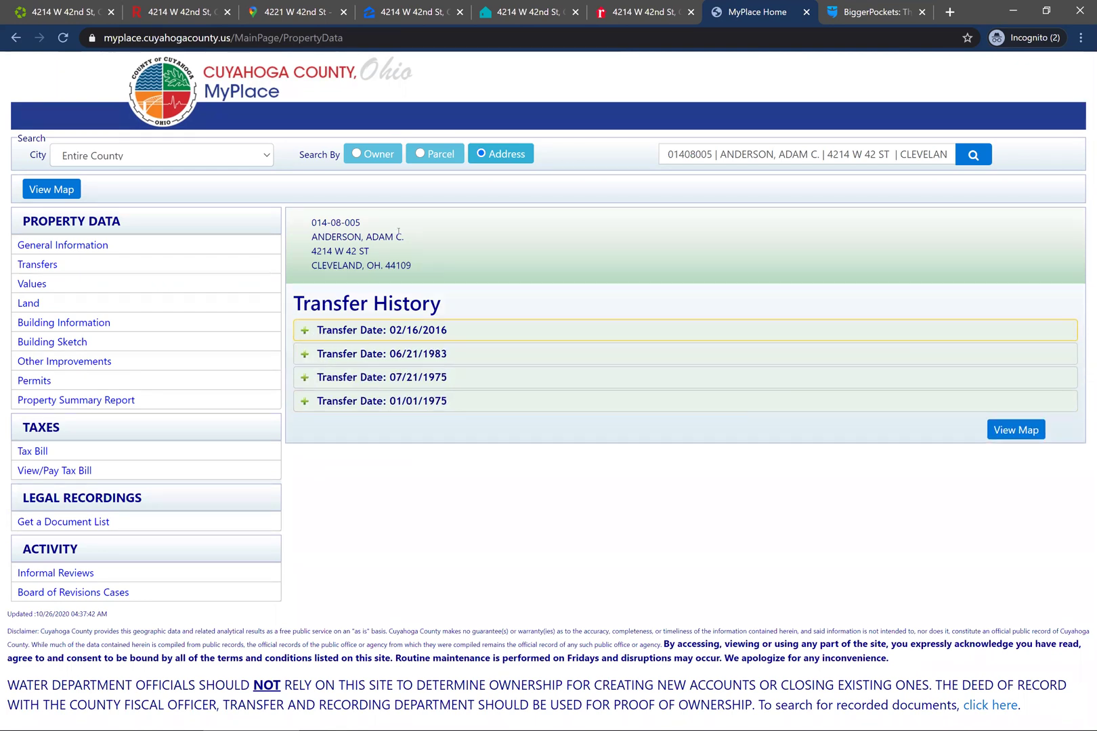
pyautogui.moveTo(404, 237); pyautogui.dragTo(311, 236)
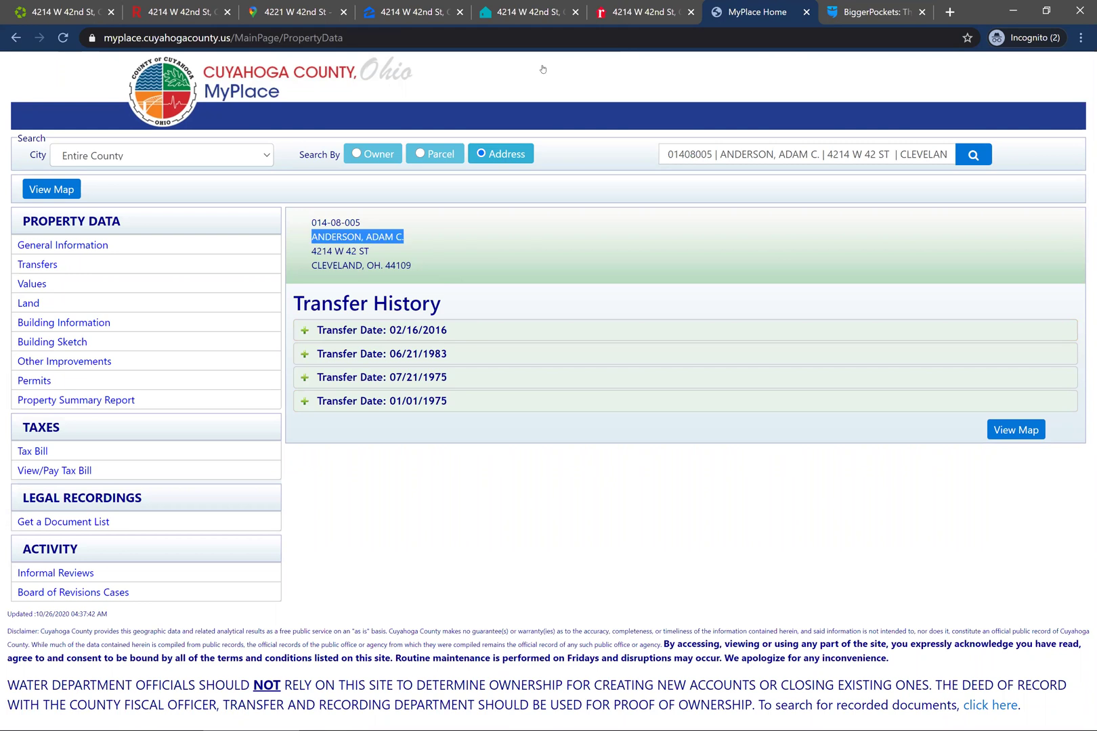
# - Open the parcel's tax bill and highlight the $1,976.60 total charges
pyautogui.click(622, 7)
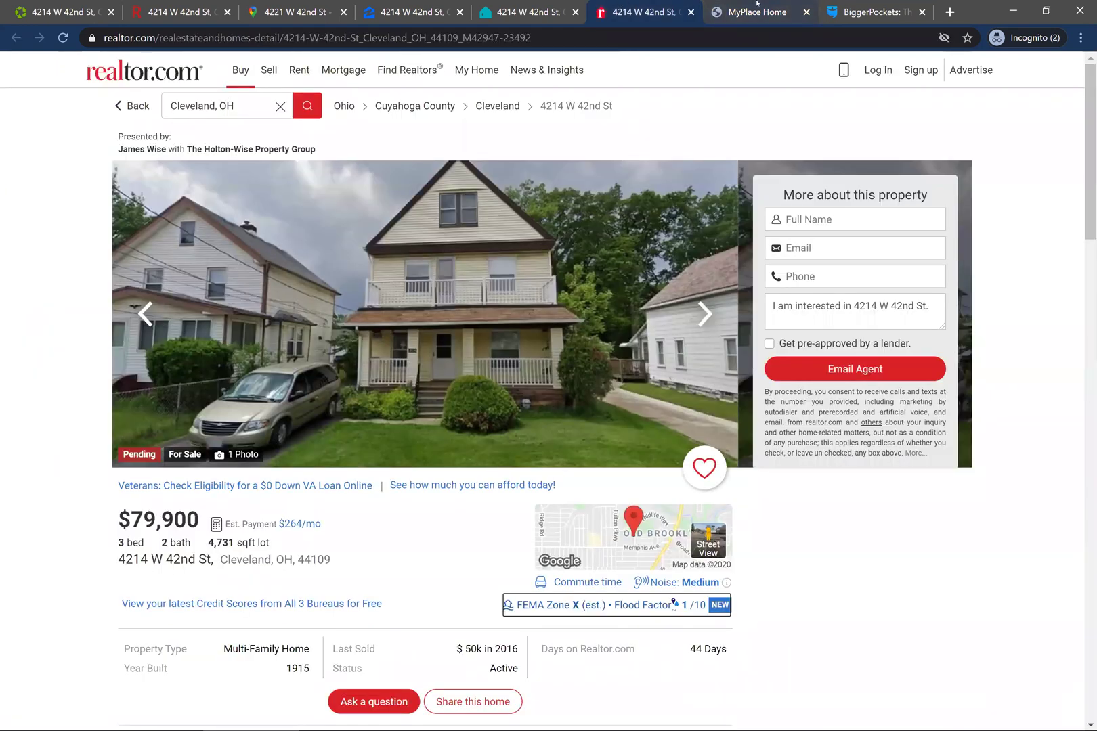
pyautogui.click(755, 8)
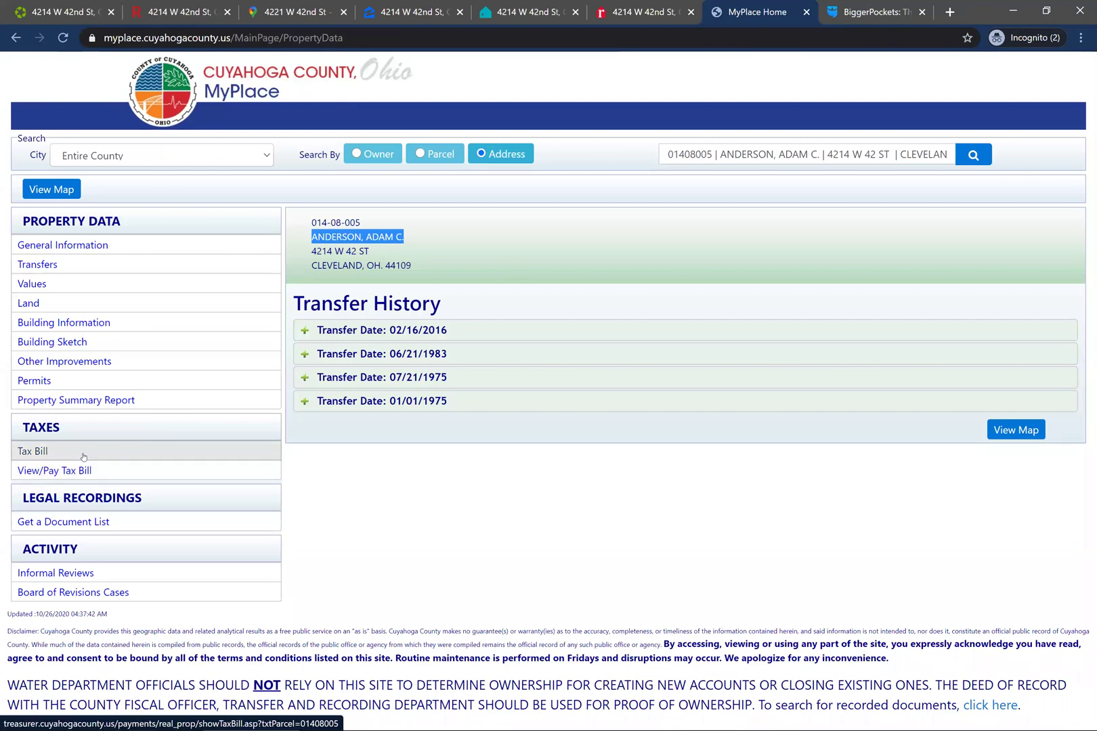
pyautogui.click(55, 451)
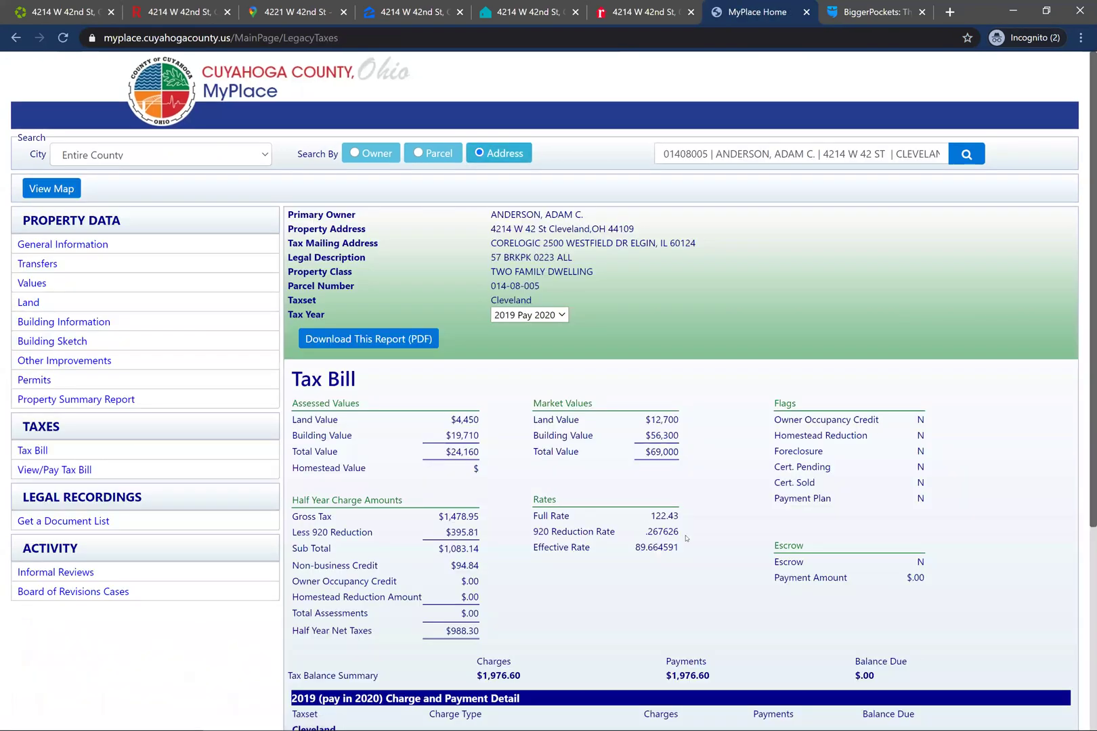
pyautogui.scroll(-4, 718, 546)
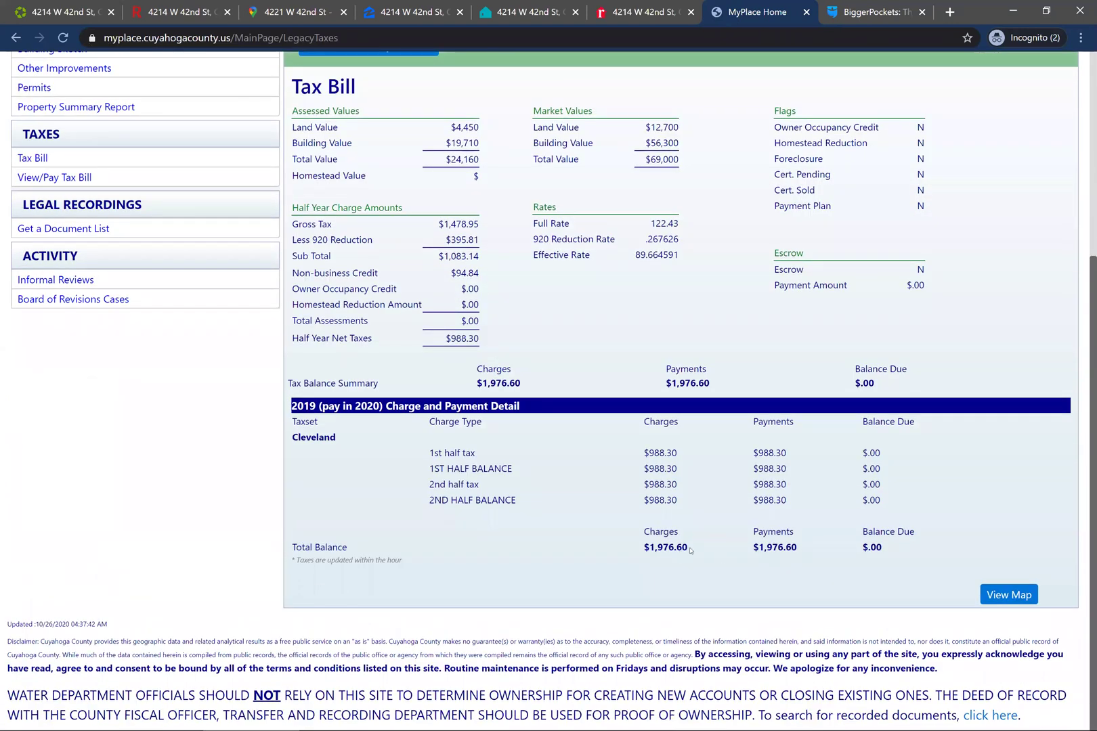
pyautogui.moveTo(674, 553); pyautogui.dragTo(644, 549)
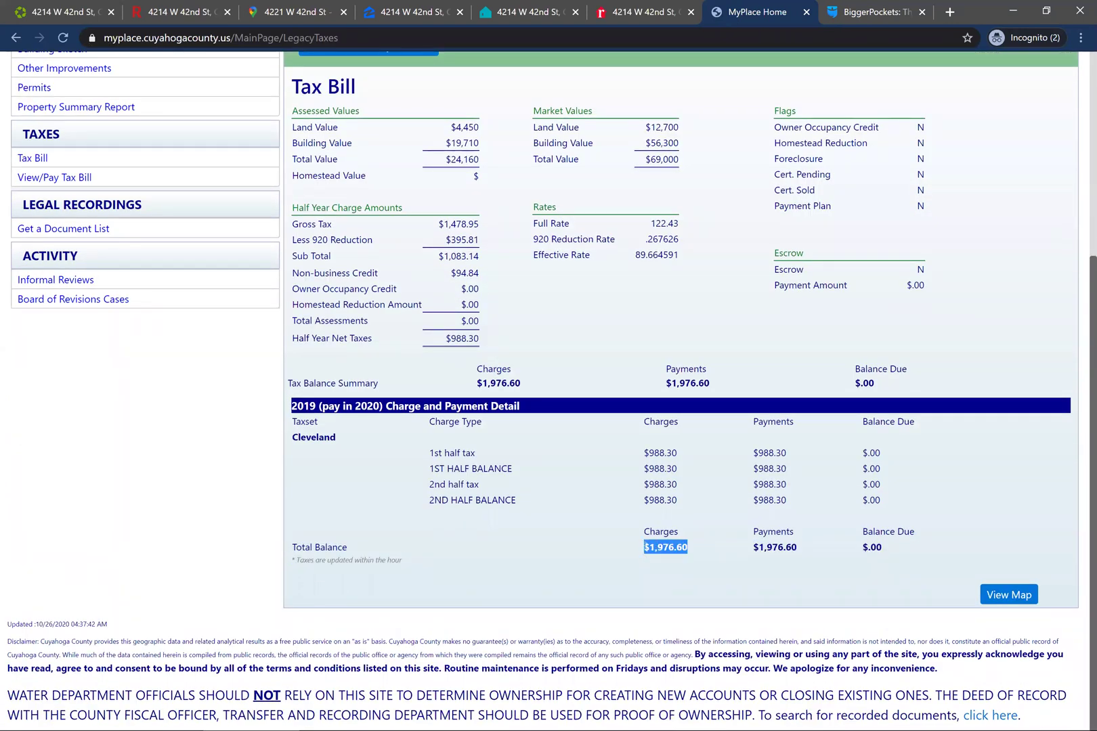
pyautogui.click(879, 14)
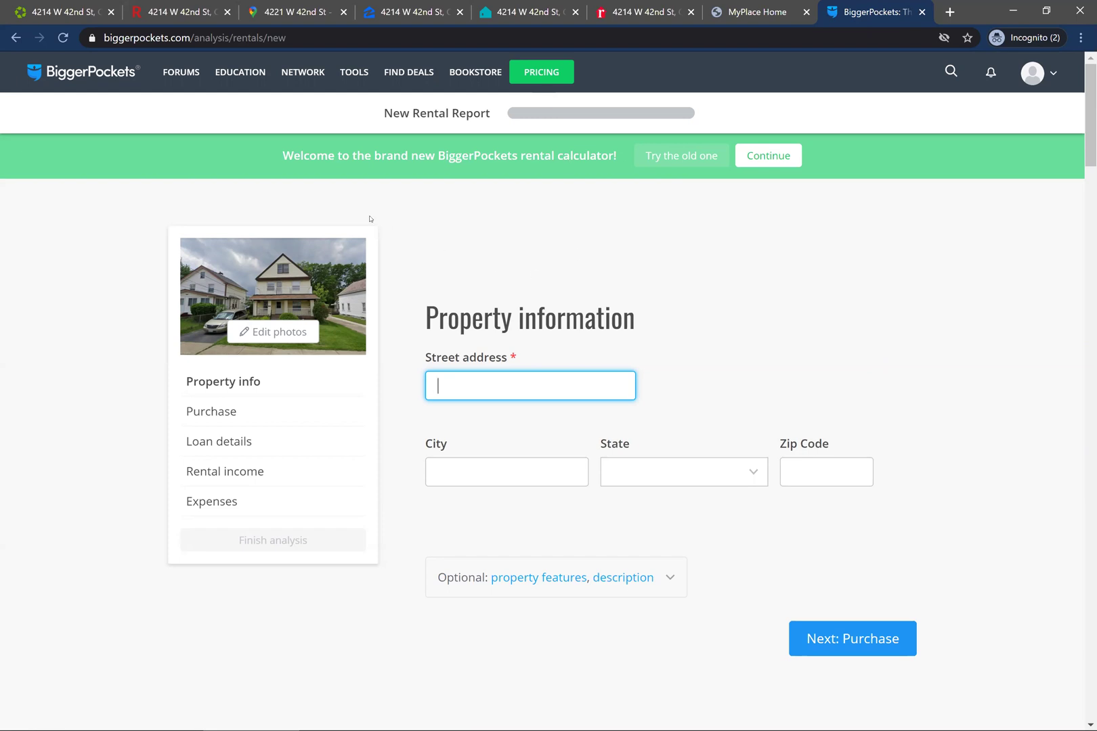
pyautogui.moveTo(353, 77)
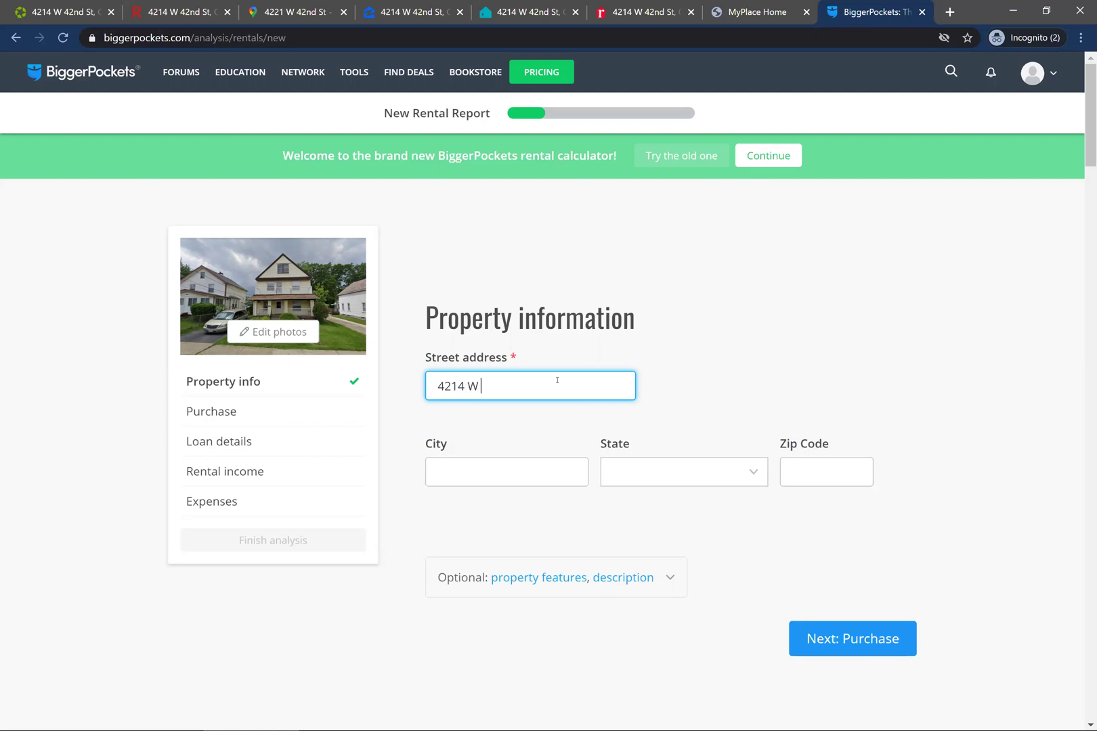
pyautogui.press('Tab')
pyautogui.write('Cal')
pyautogui.press('BackSpace')
pyautogui.press('BackSpace')
pyautogui.write('leveland')
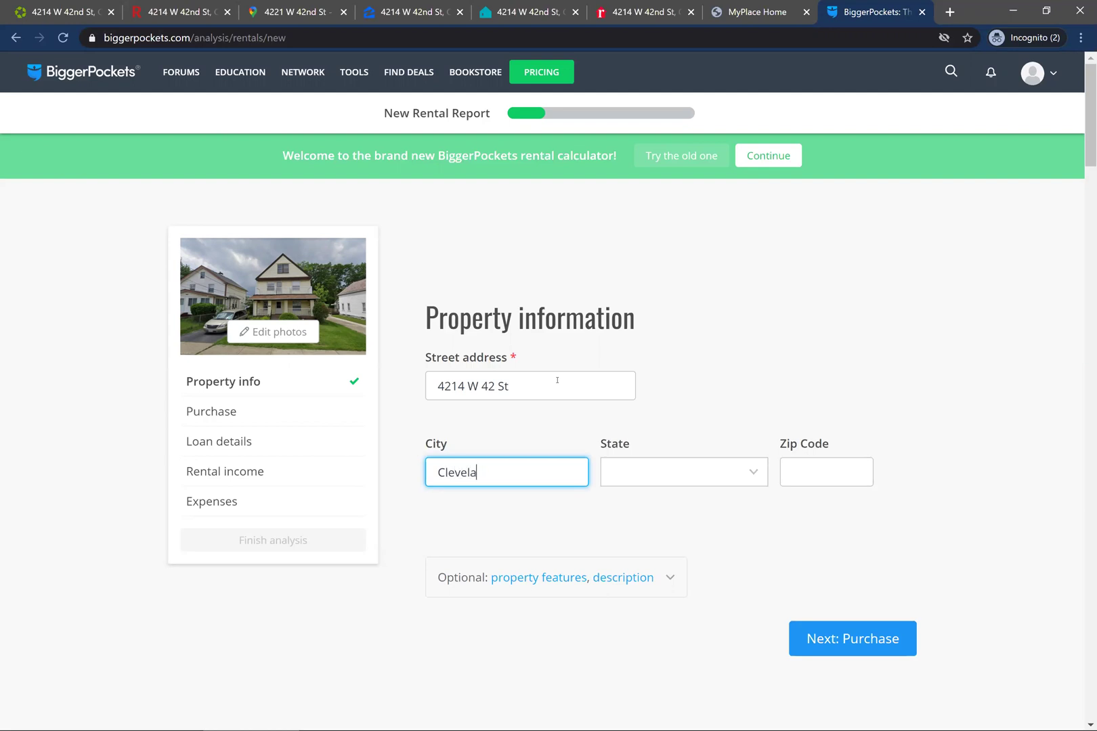
pyautogui.press('Tab')
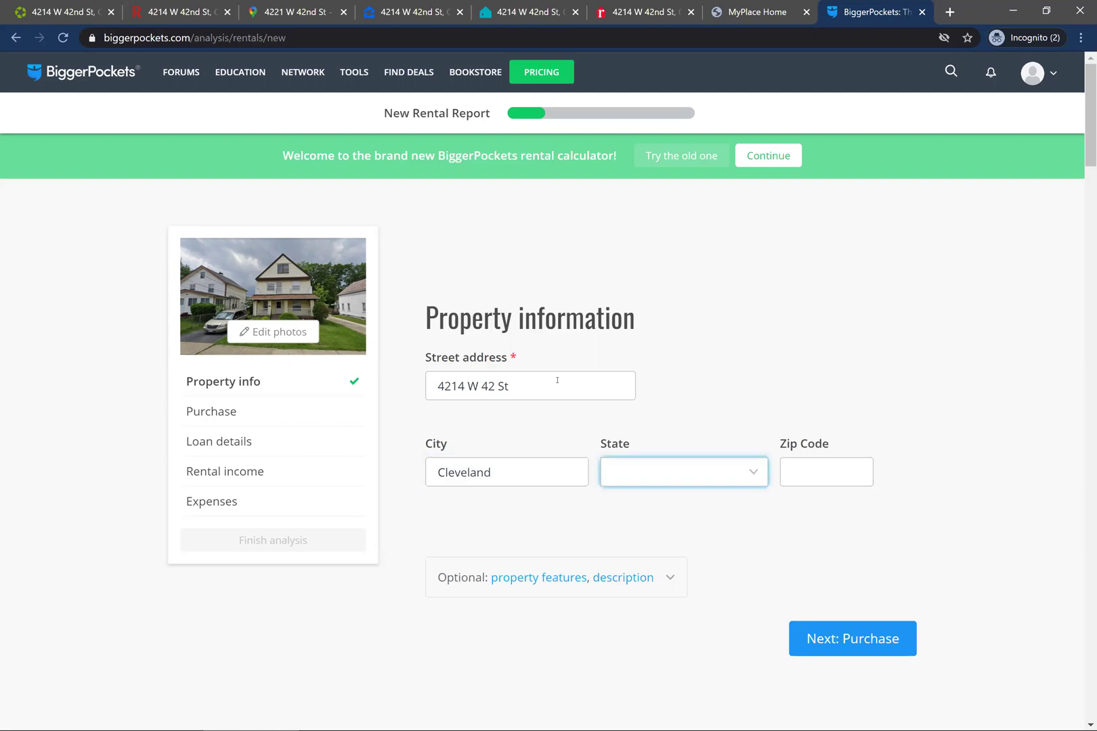
# - Choose Ohio as the state and enter zip code 44109
pyautogui.click(751, 476)
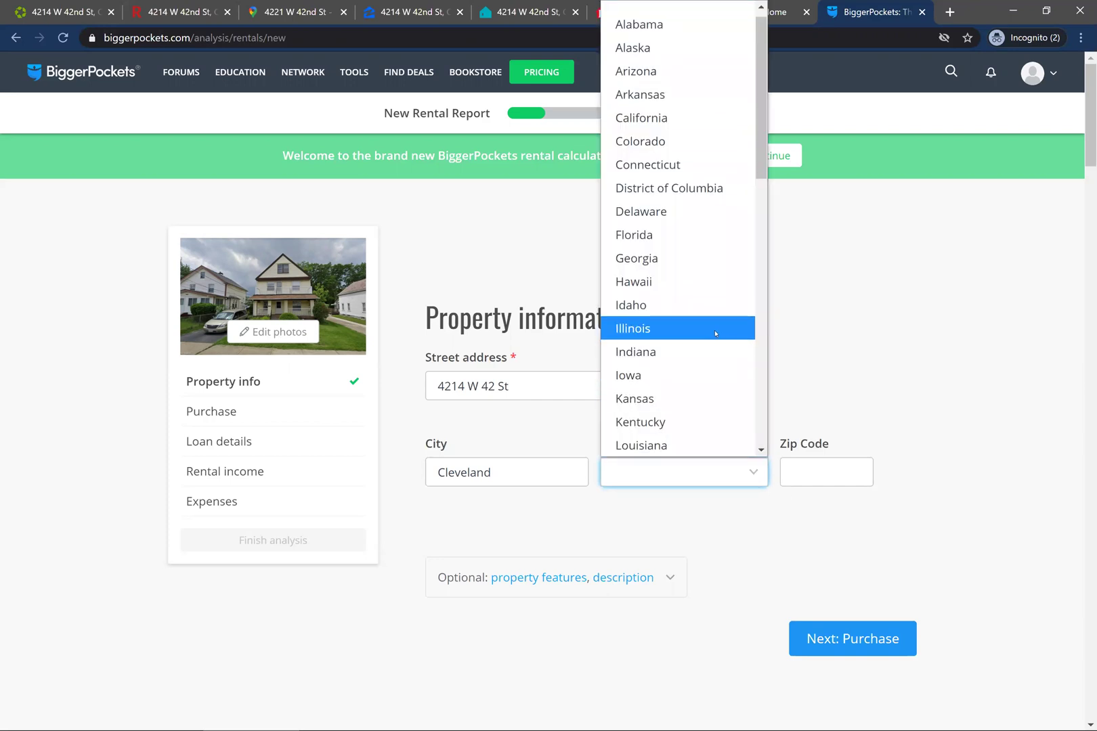
pyautogui.scroll(-5, 716, 333)
pyautogui.click(679, 403)
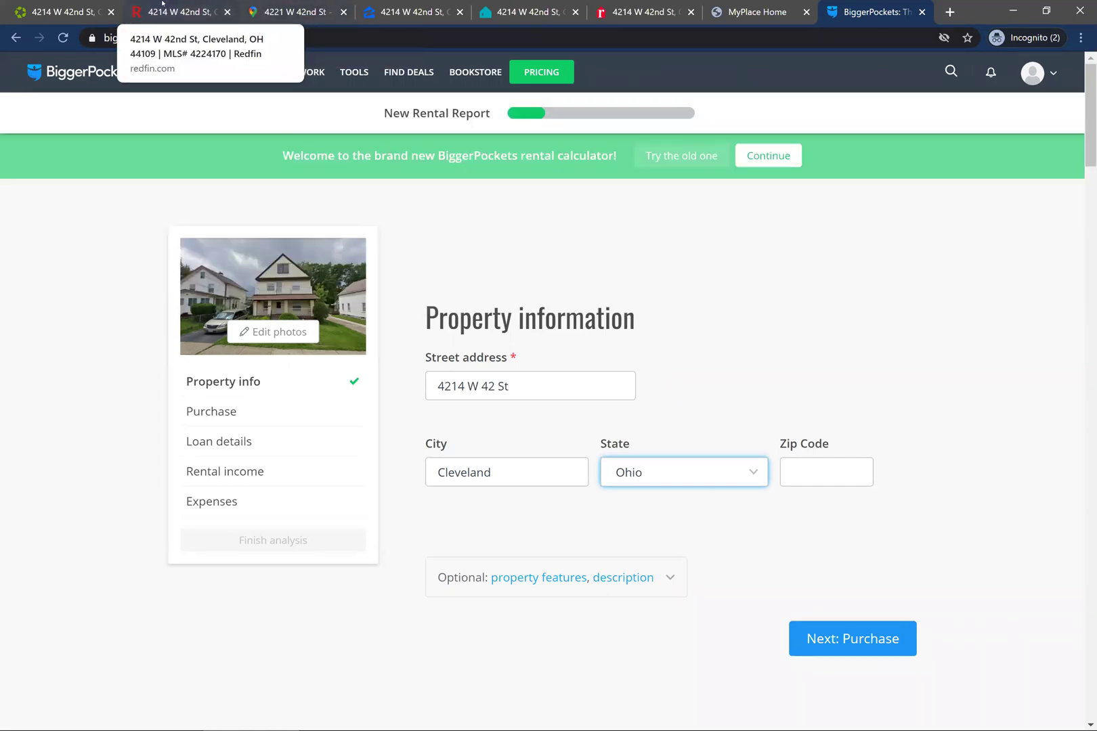
pyautogui.click(210, 12)
pyautogui.scroll(6, 869, 322)
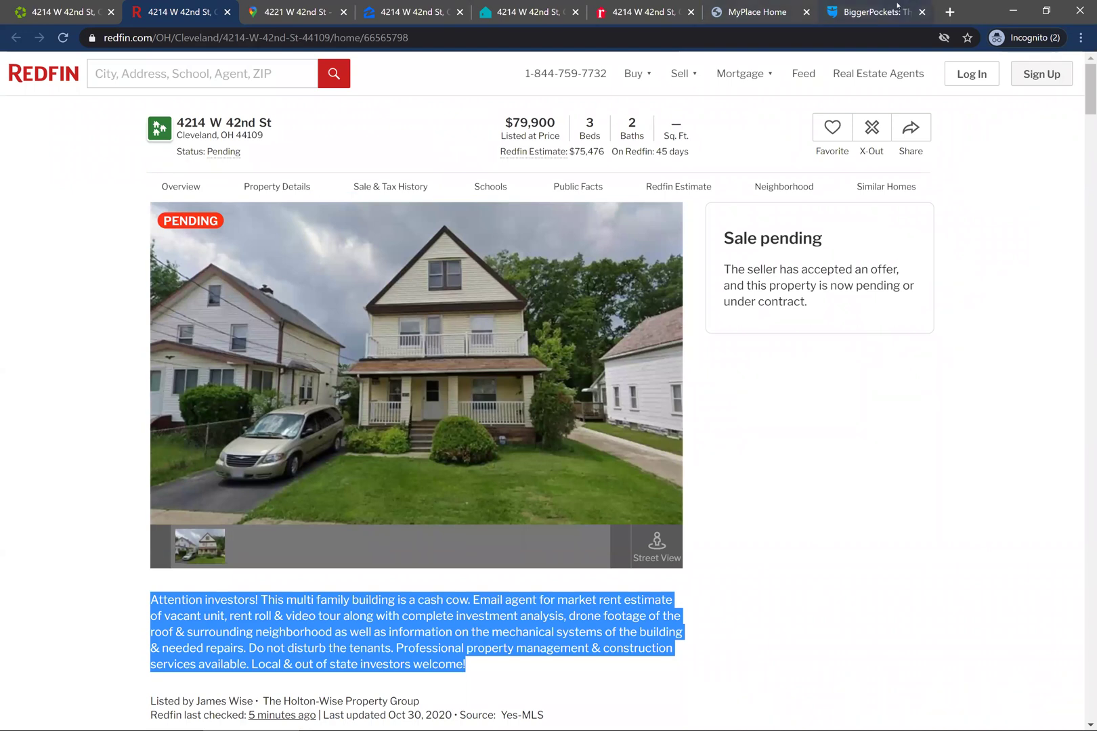
pyautogui.click(873, 12)
pyautogui.click(792, 472)
pyautogui.write('44109')
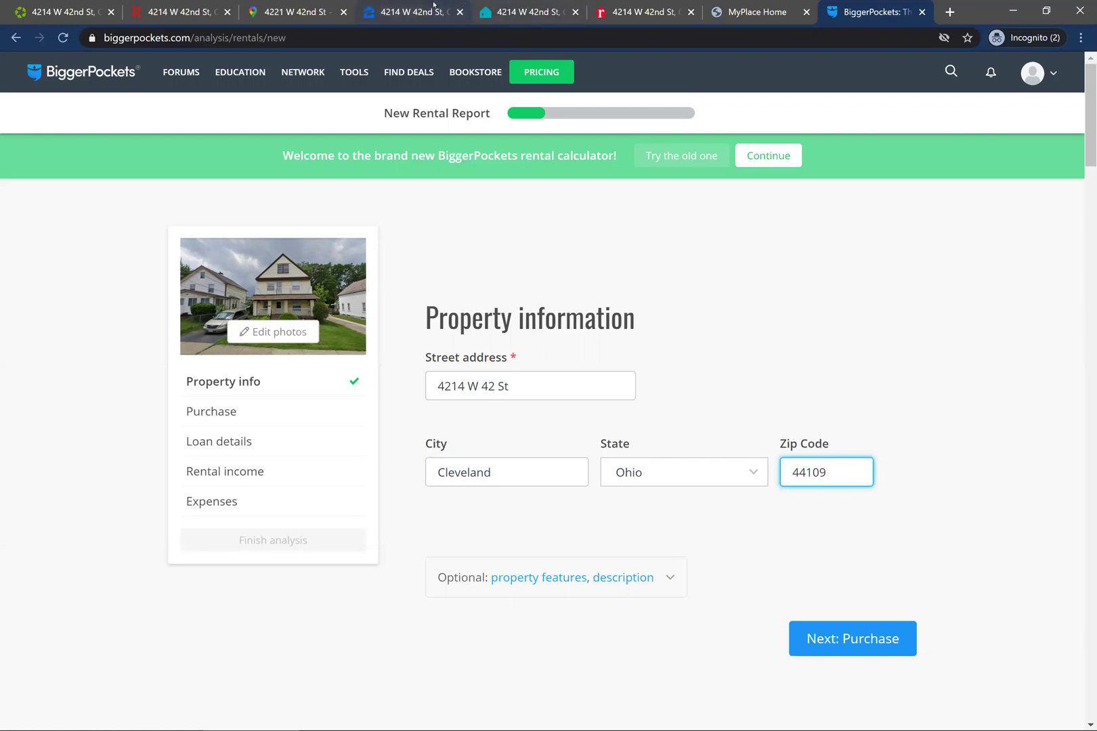
pyautogui.click(414, 12)
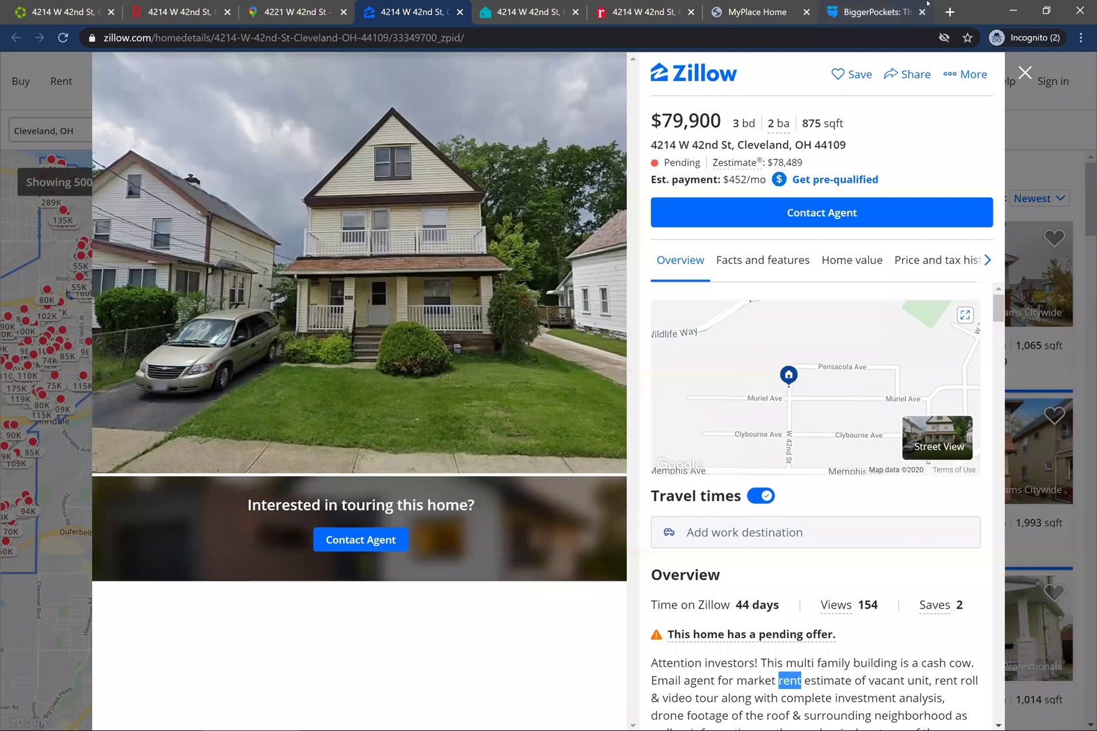
pyautogui.click(873, 12)
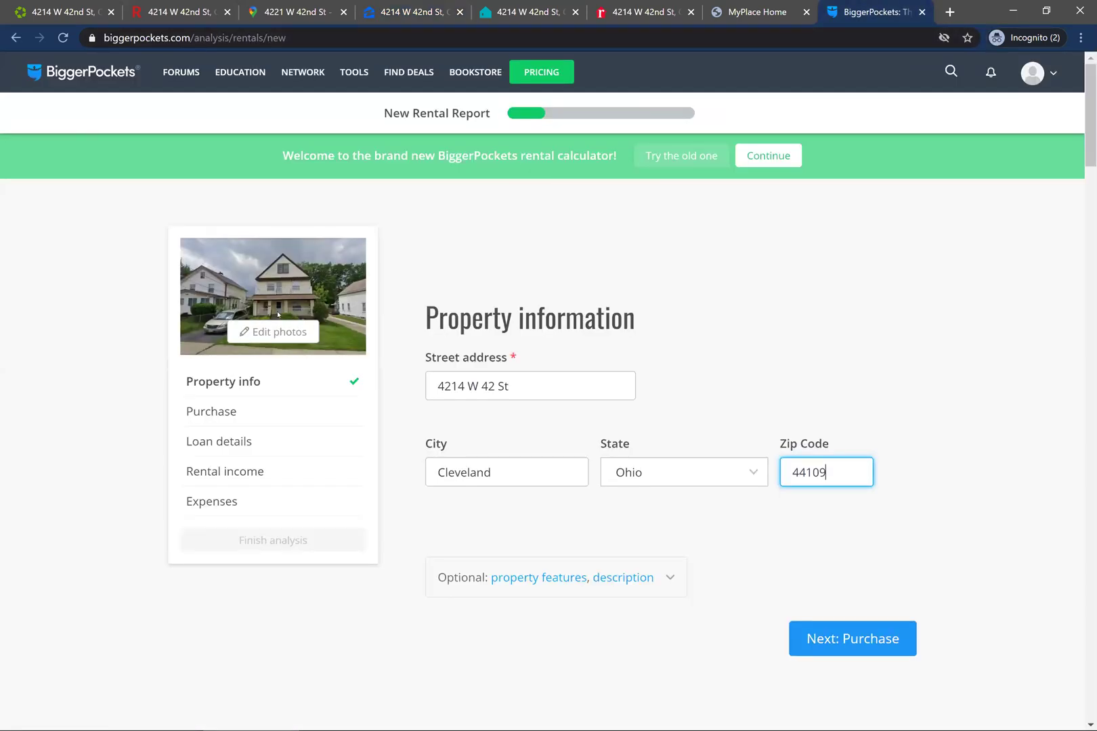
pyautogui.click(902, 599)
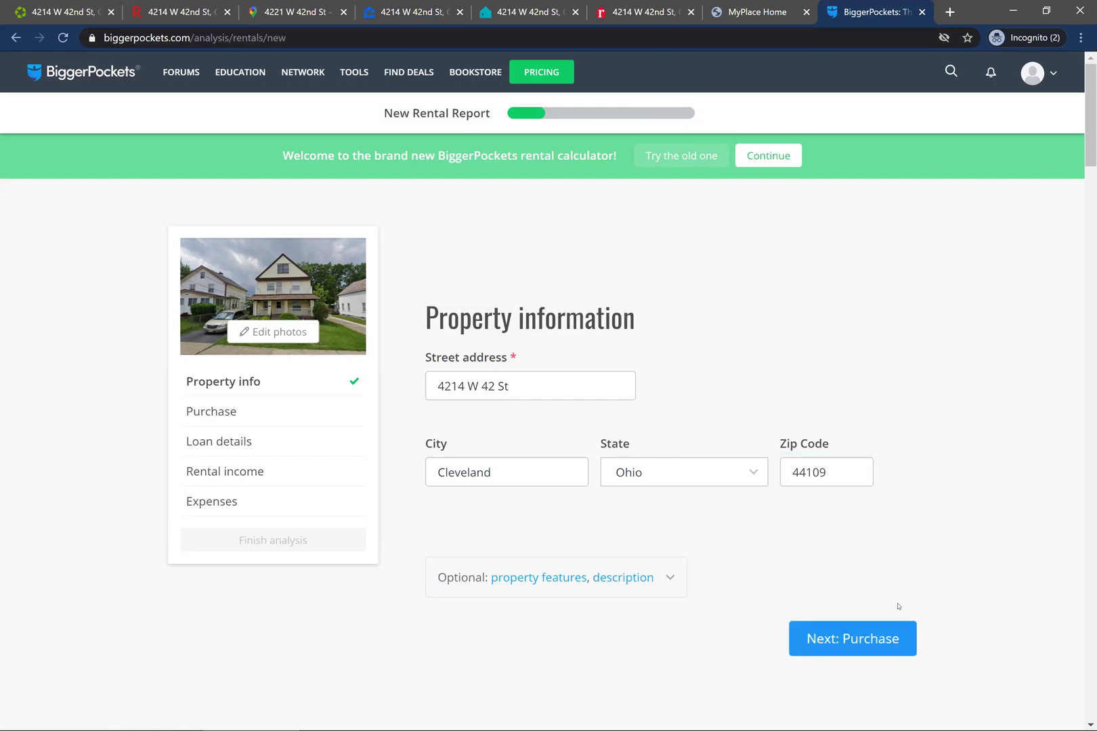
# - Enter the Redfin listing's 79900 as purchase price and 3000 as purchase closing costs
pyautogui.click(878, 641)
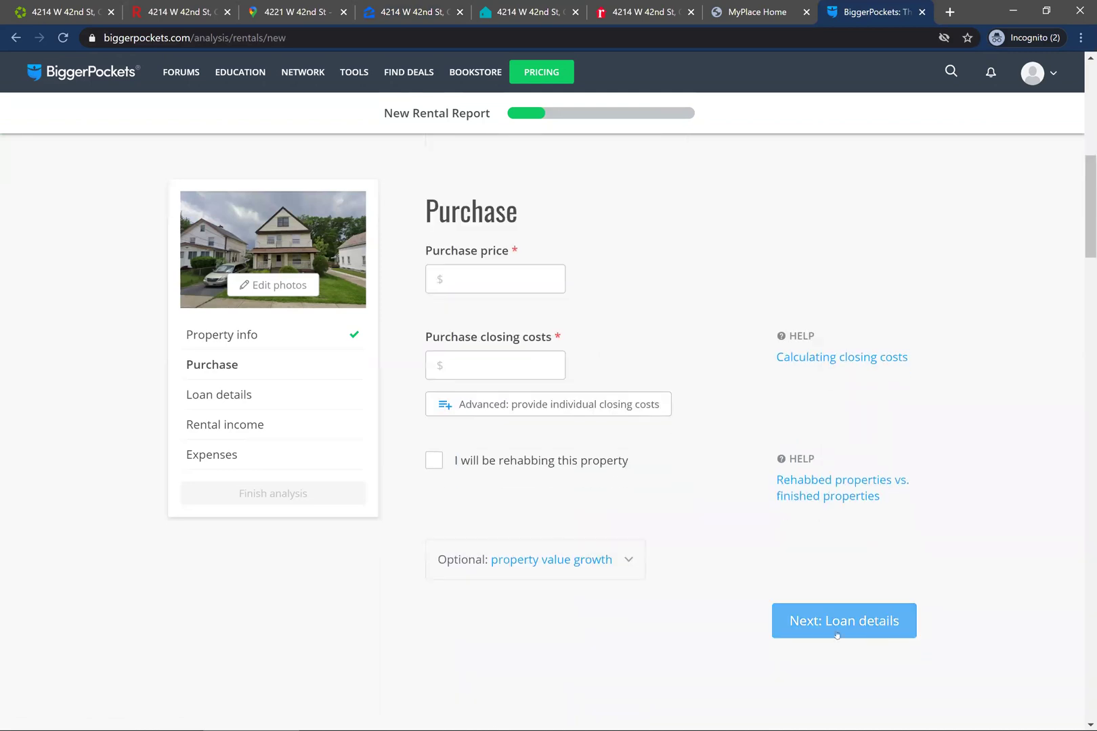
pyautogui.click(485, 286)
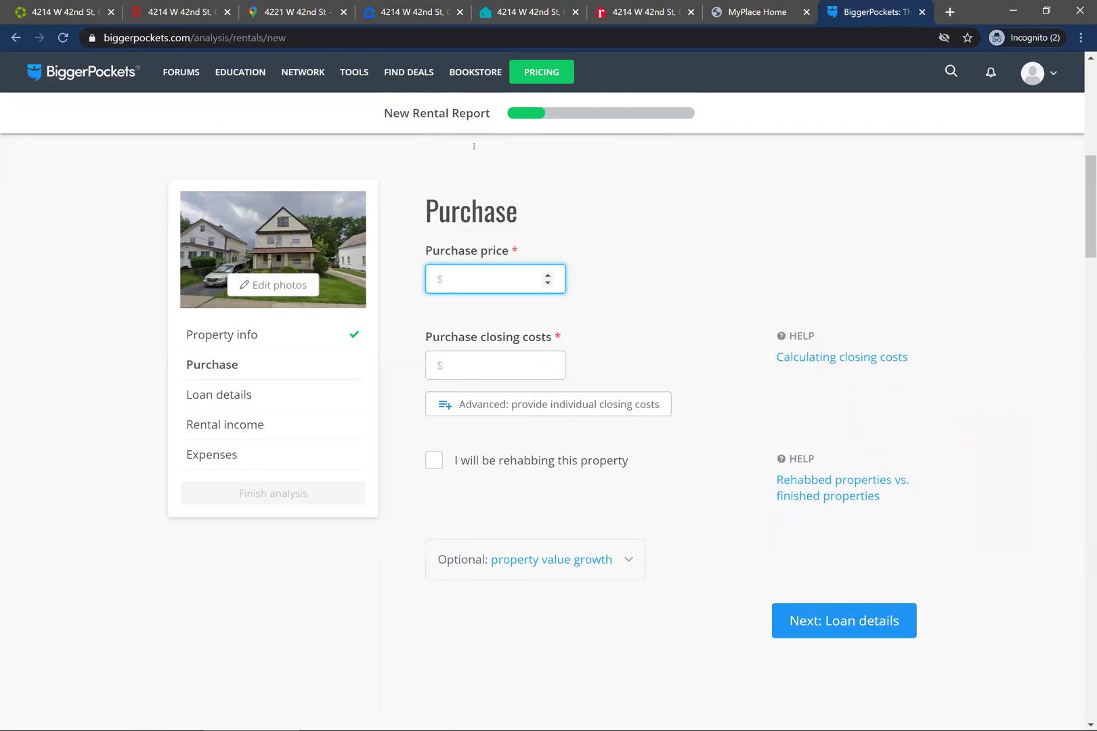
pyautogui.click(188, 7)
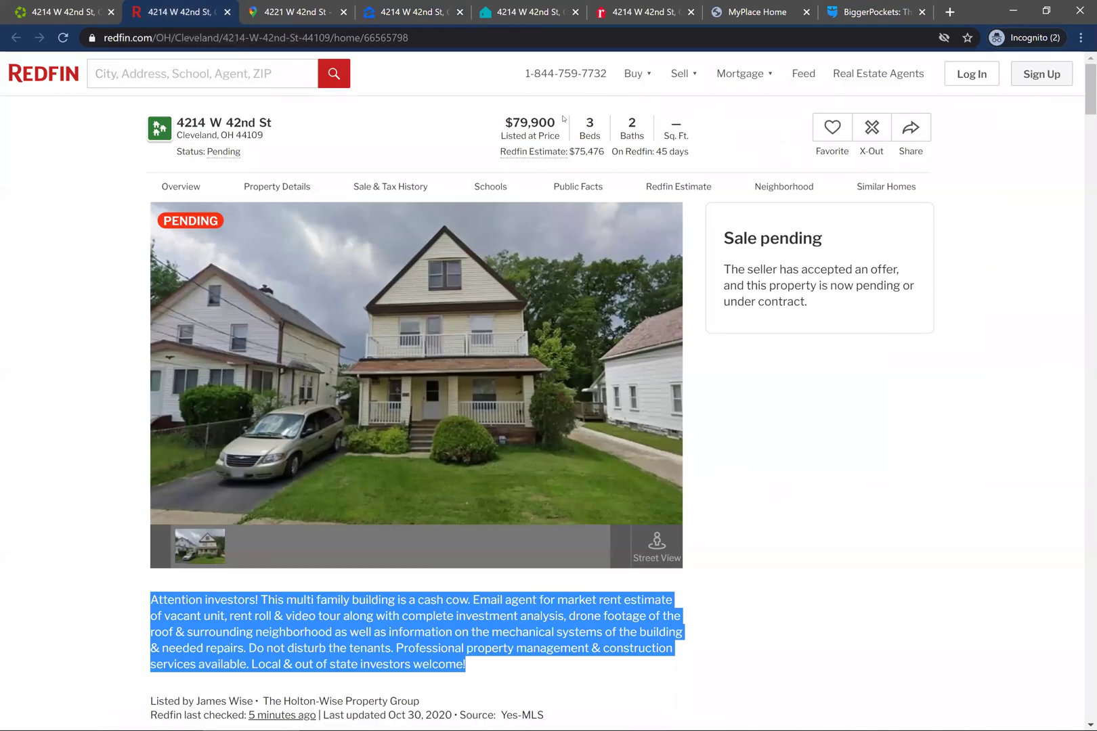
pyautogui.moveTo(555, 122); pyautogui.dragTo(513, 123)
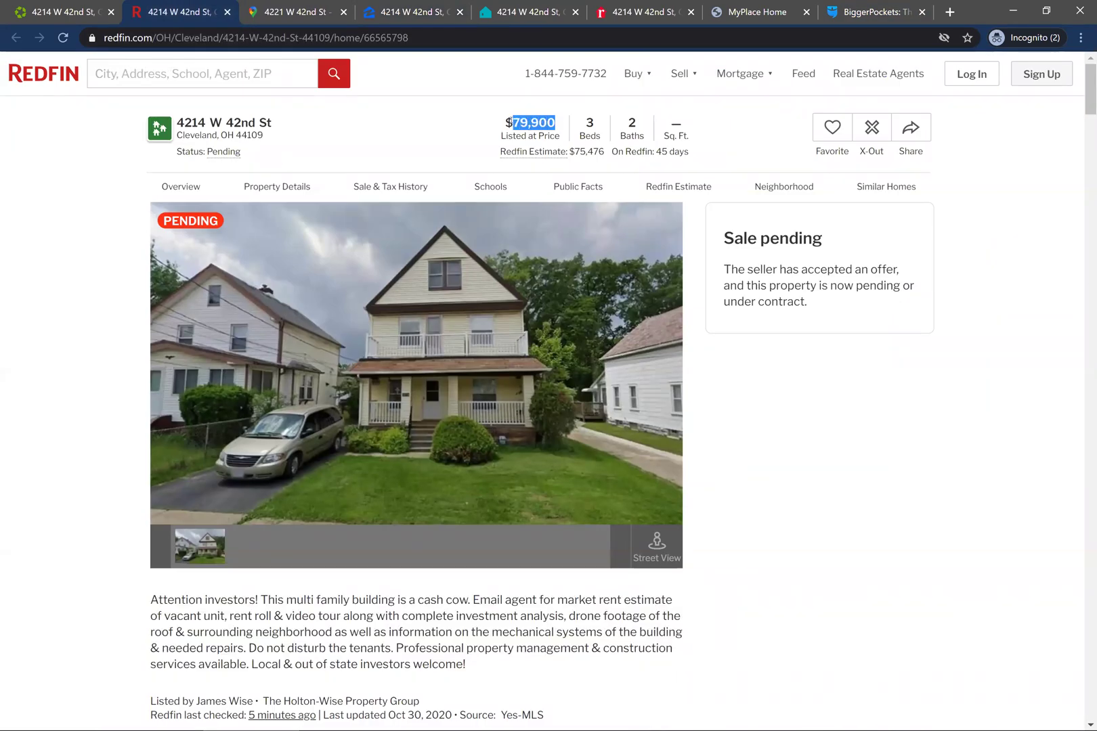
pyautogui.click(893, 9)
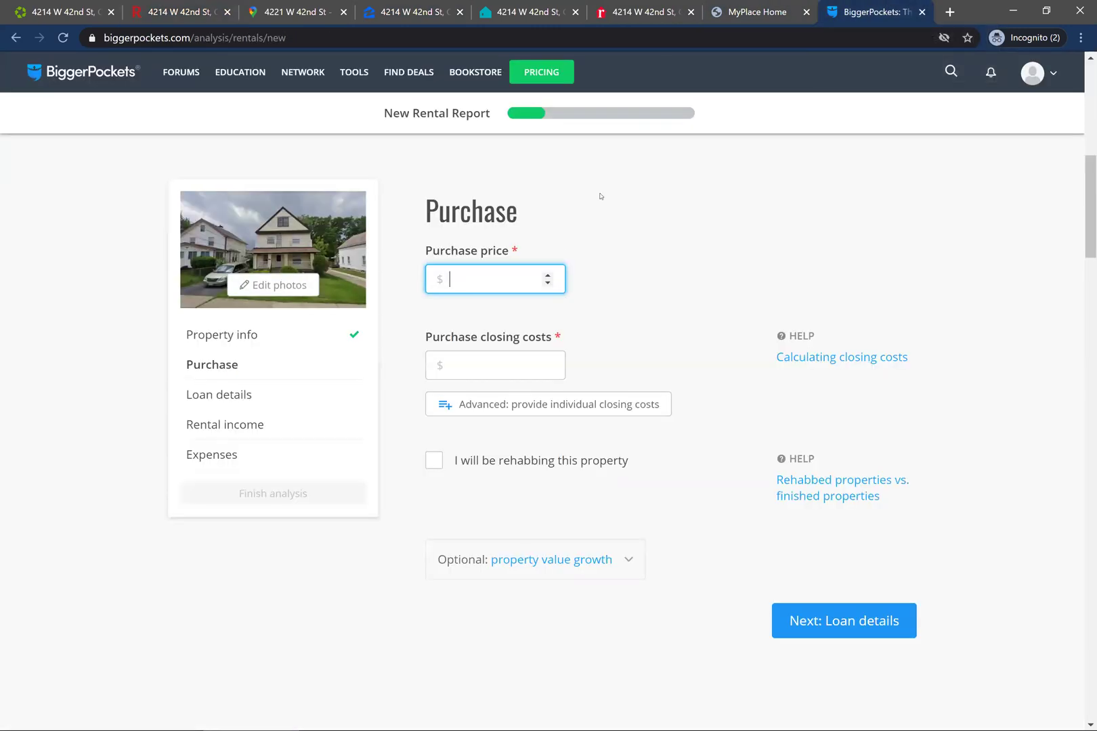
pyautogui.write('79900')
pyautogui.click(504, 364)
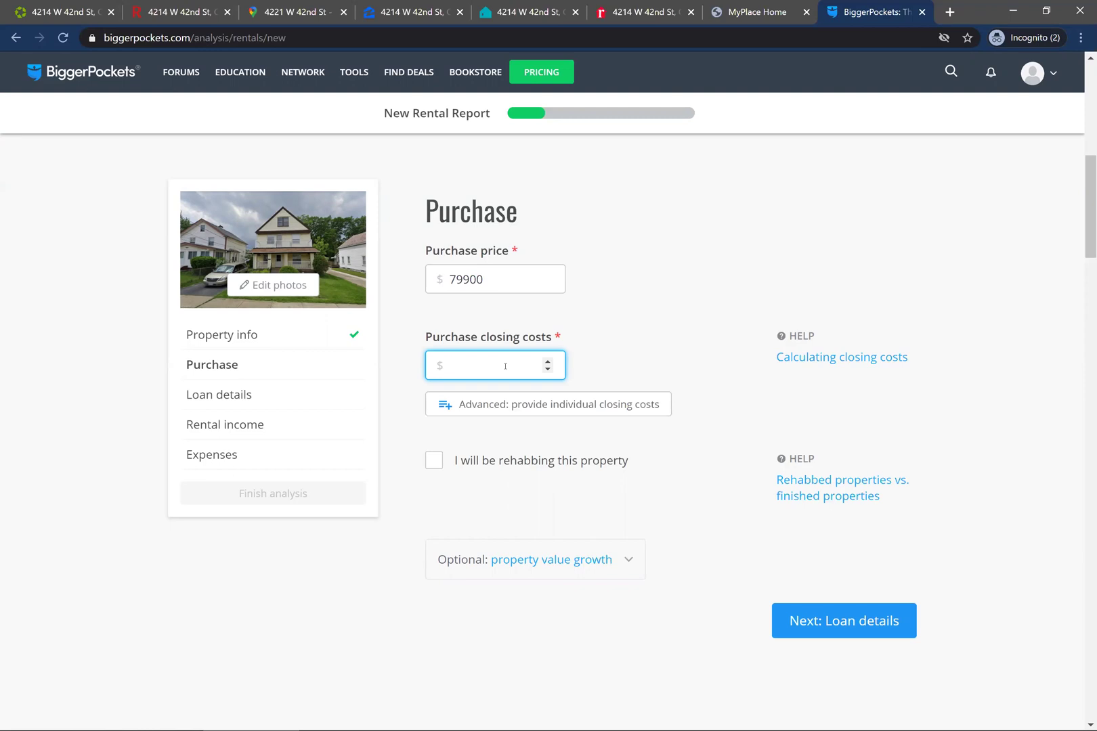
pyautogui.write('3000')
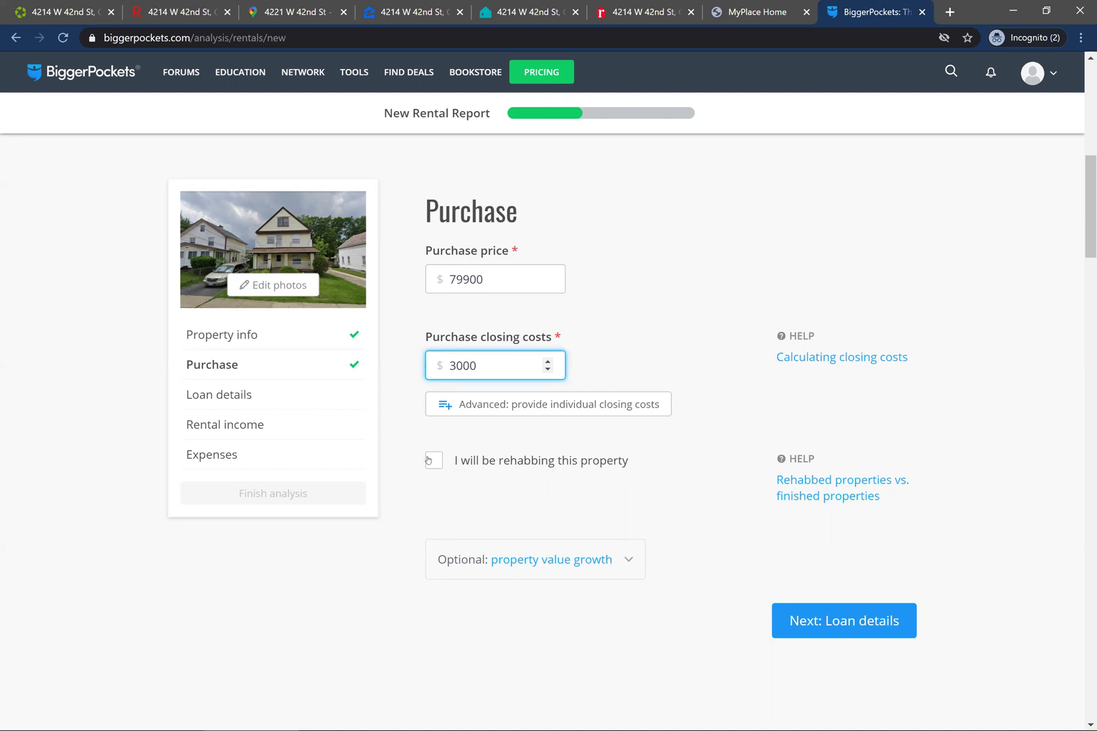
# - Mark the property as a rehab with 10000 repair costs and a 100000 after-repair value
pyautogui.click(433, 461)
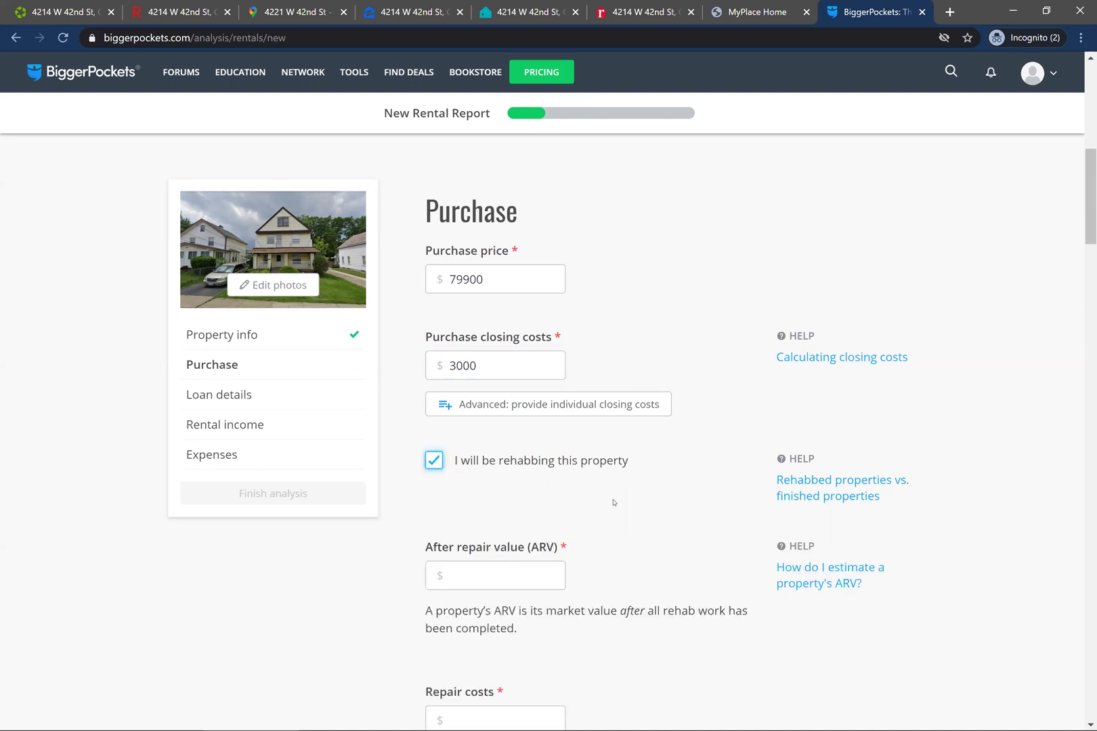
pyautogui.scroll(-2, 612, 502)
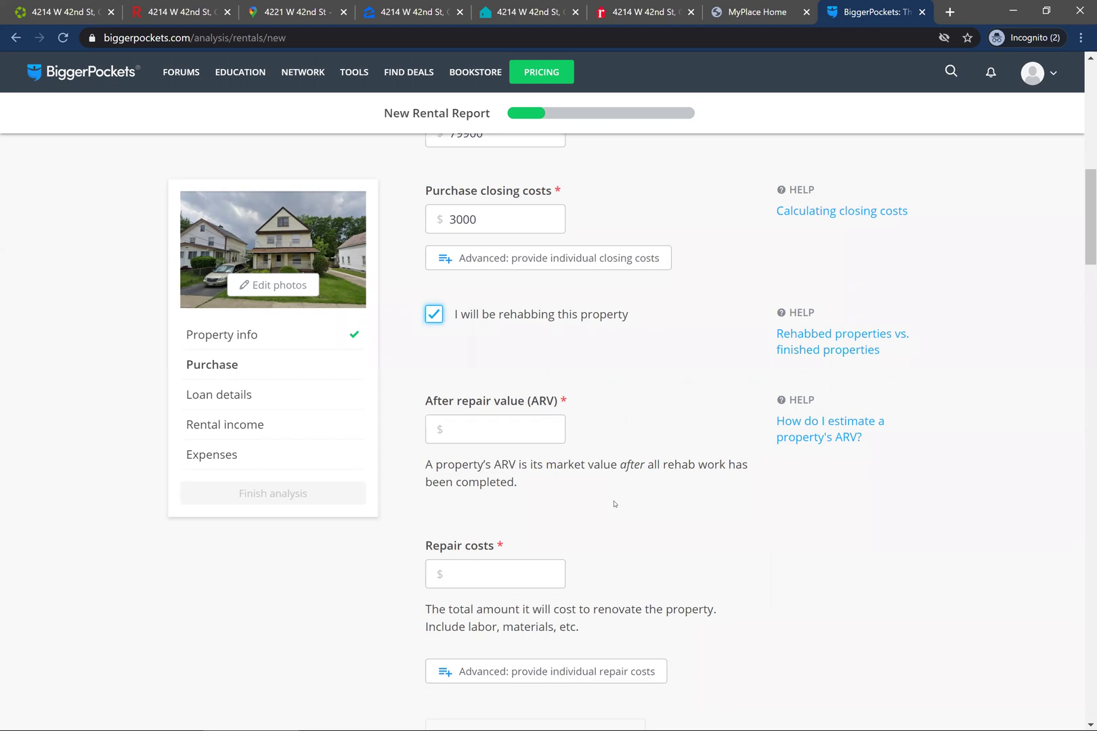
pyautogui.scroll(-1, 614, 503)
pyautogui.scroll(1, 664, 408)
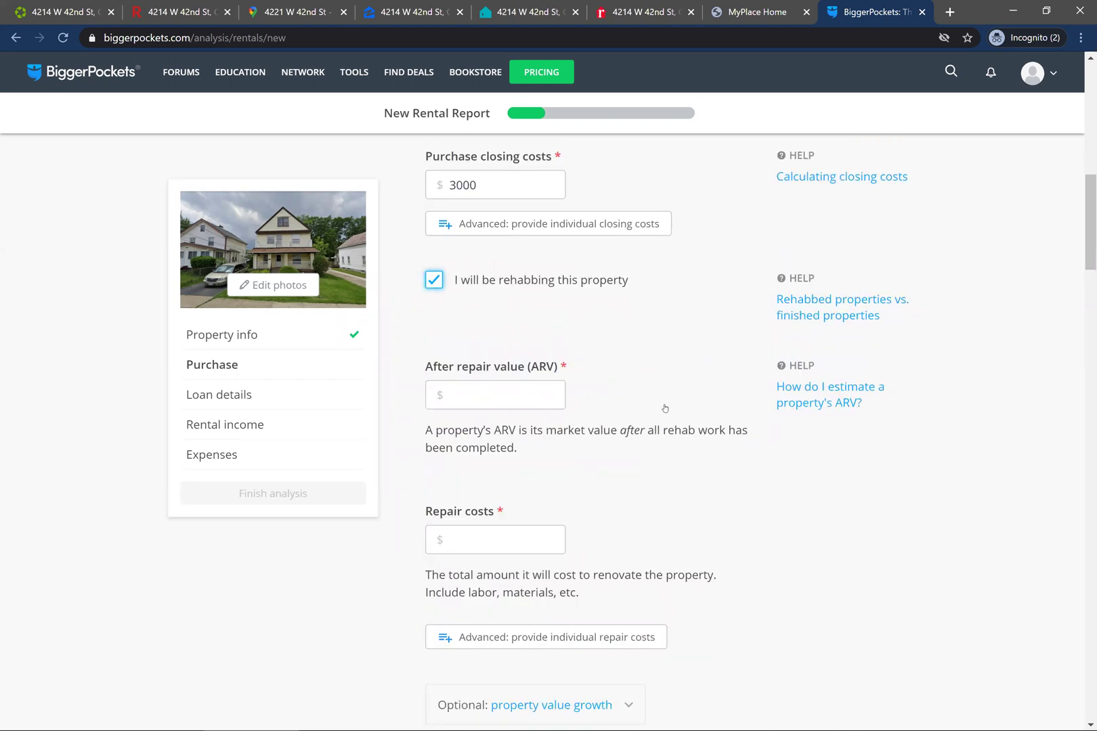
pyautogui.scroll(2, 665, 409)
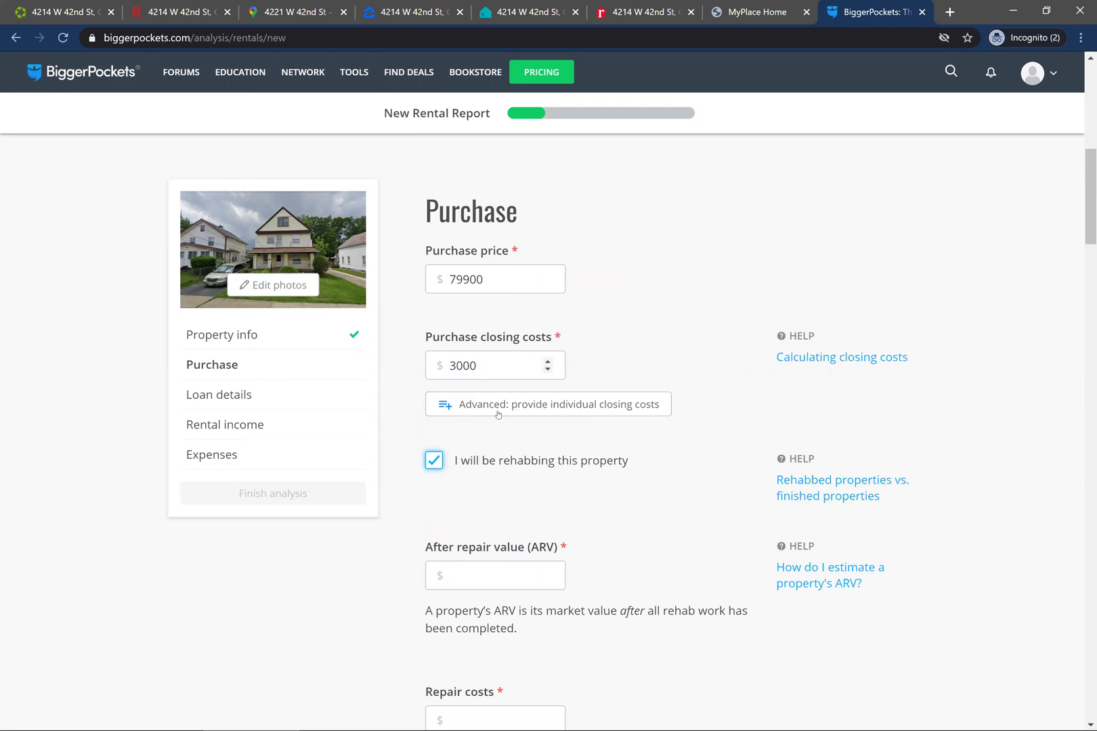
pyautogui.scroll(-1, 534, 427)
pyautogui.scroll(-2, 536, 429)
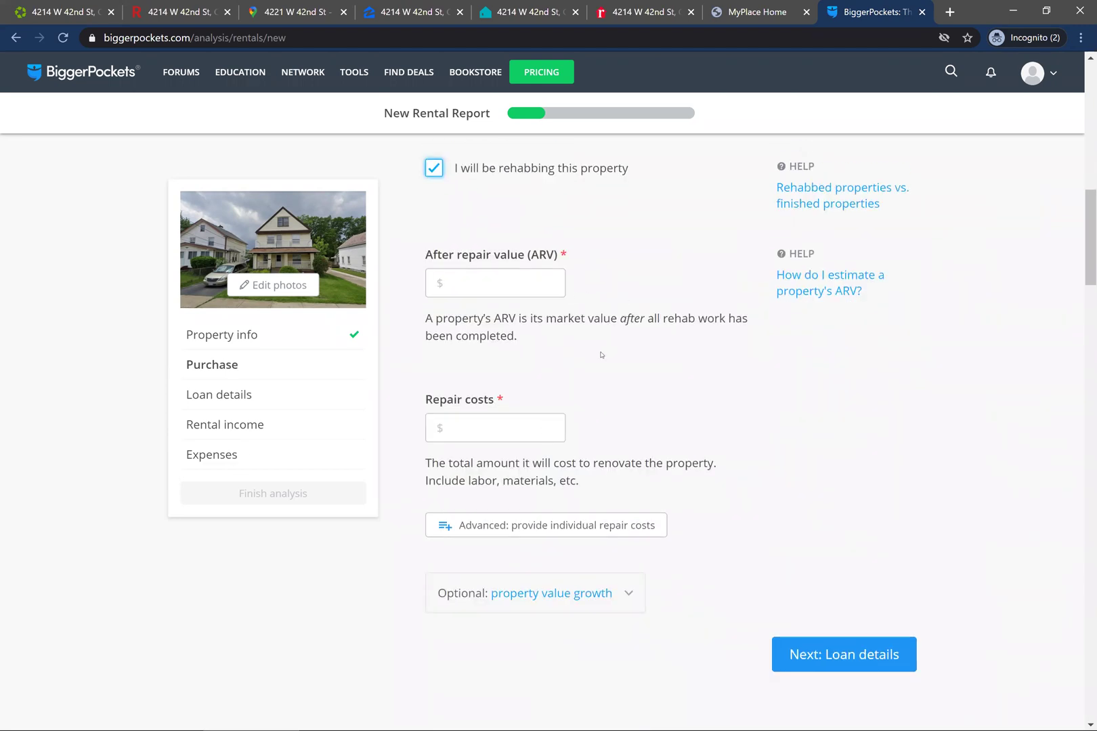
pyautogui.click(490, 427)
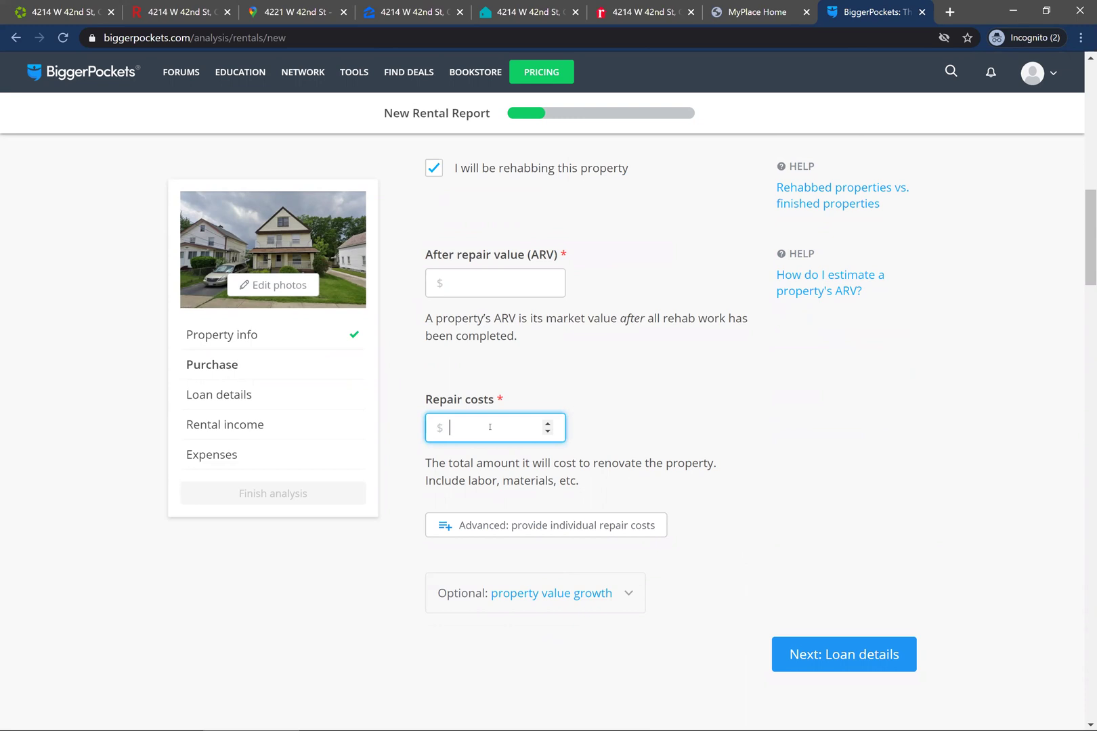
pyautogui.write('10000')
pyautogui.click(500, 278)
pyautogui.write('1')
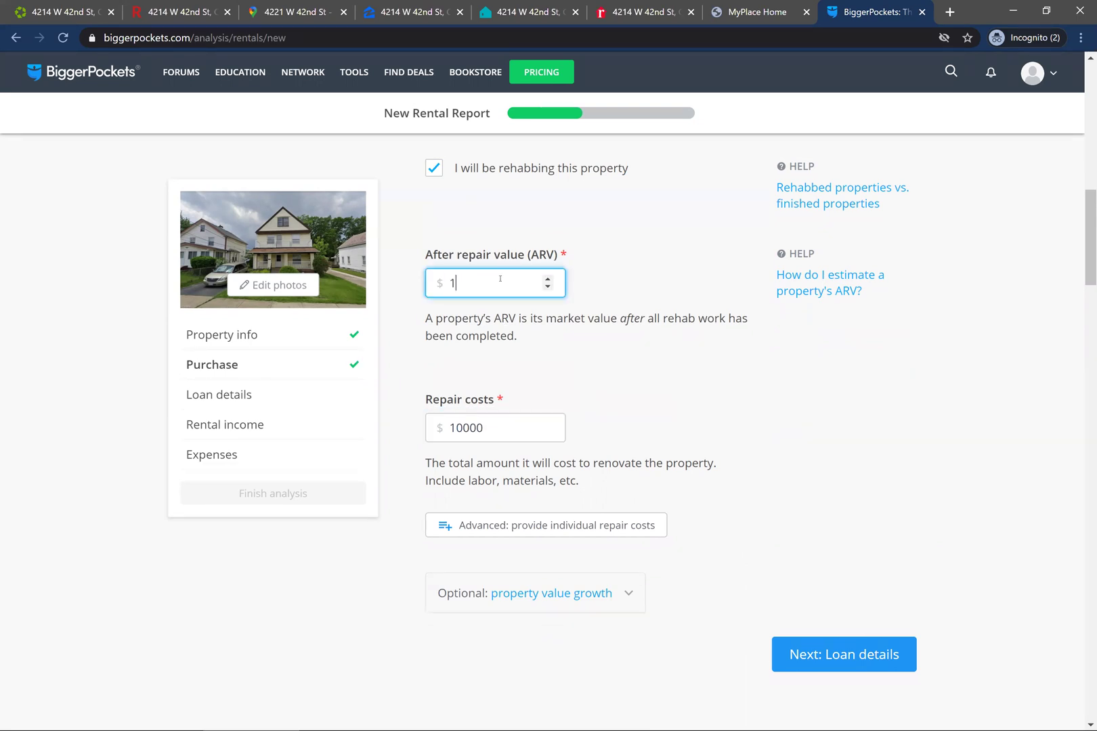
pyautogui.write('00000')
pyautogui.click(467, 282)
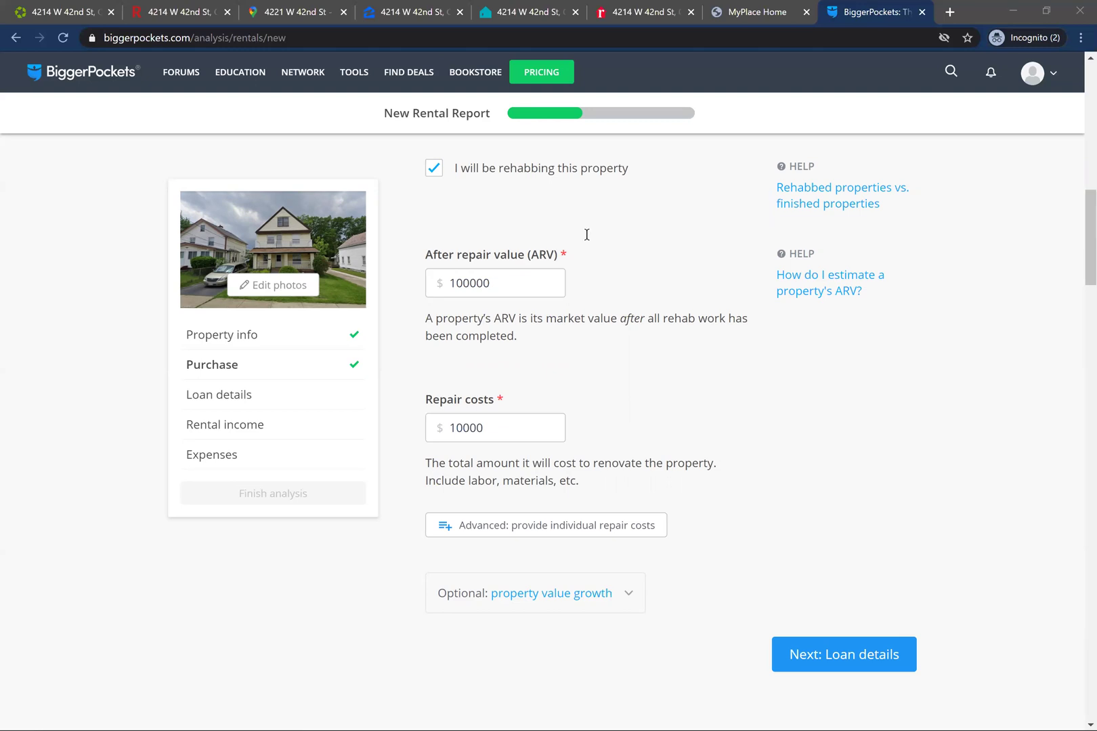
pyautogui.hotkey('alt', 'Tab')
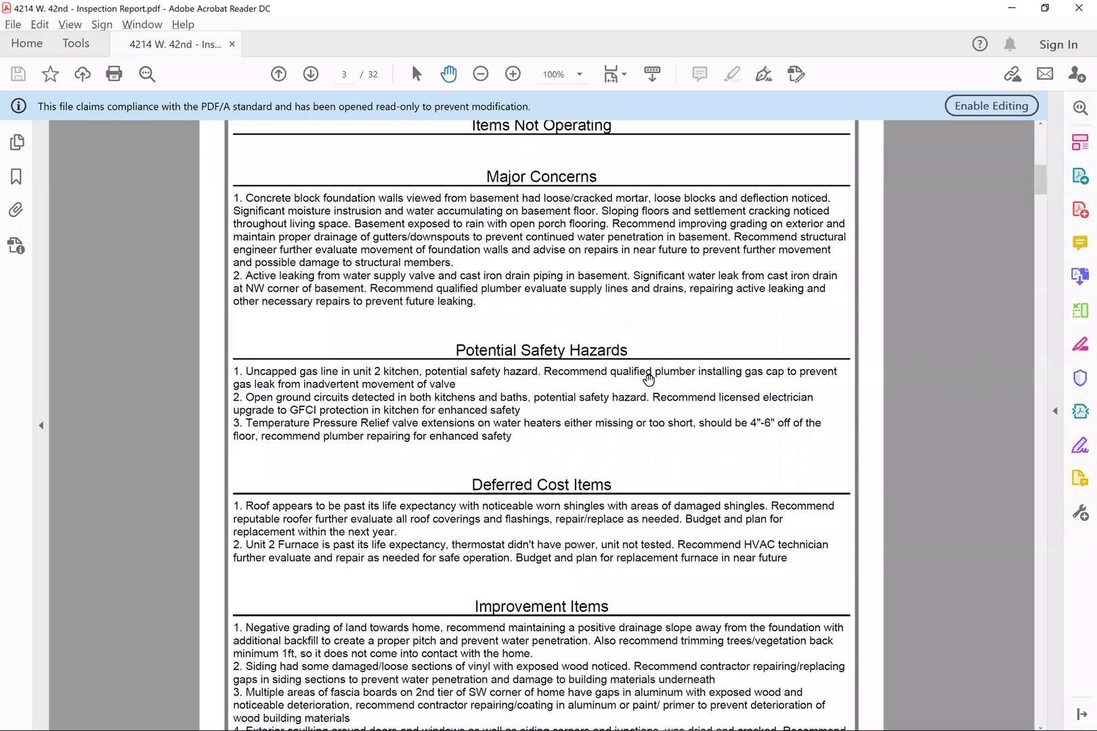
# - Scroll the inspection PDF from page 7 to page 9's Roof section and its marginal flashing
pyautogui.scroll(1, 647, 380)
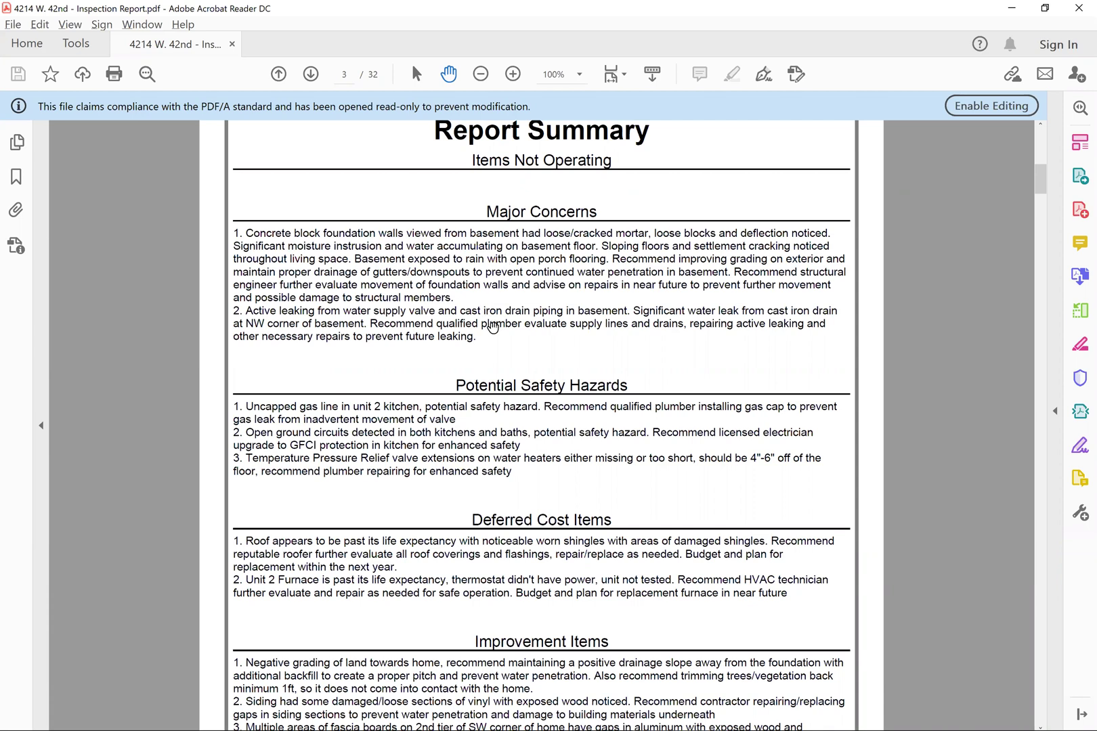
pyautogui.scroll(-1, 494, 328)
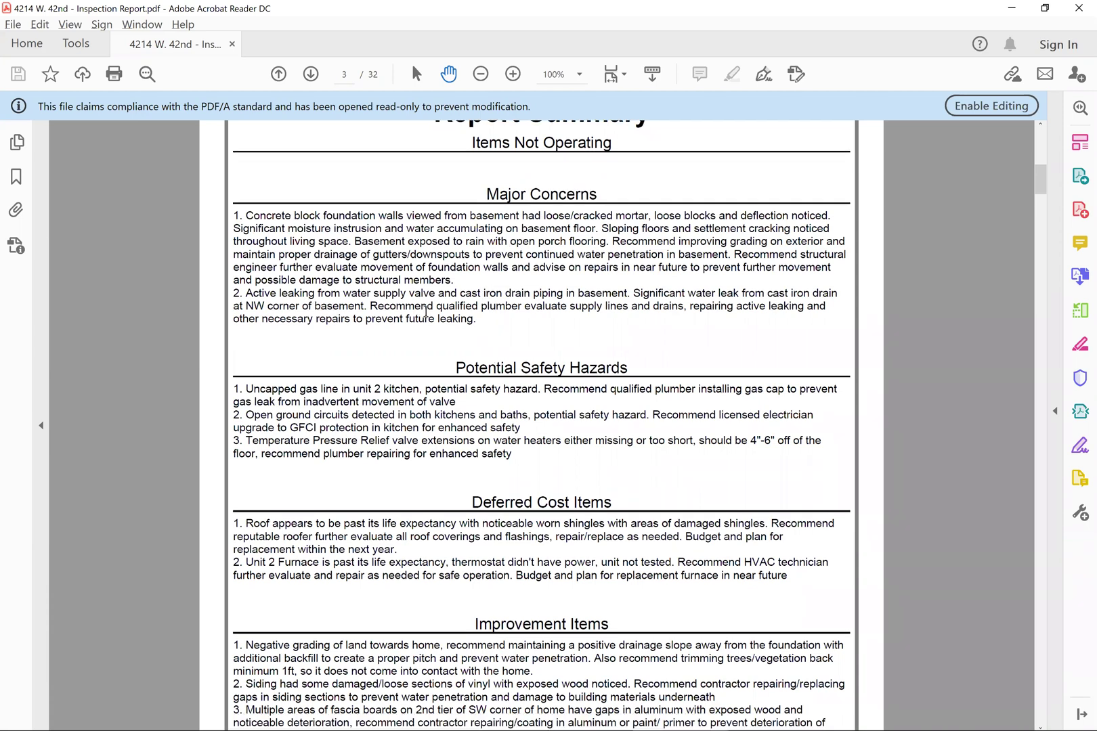
pyautogui.scroll(-2, 607, 383)
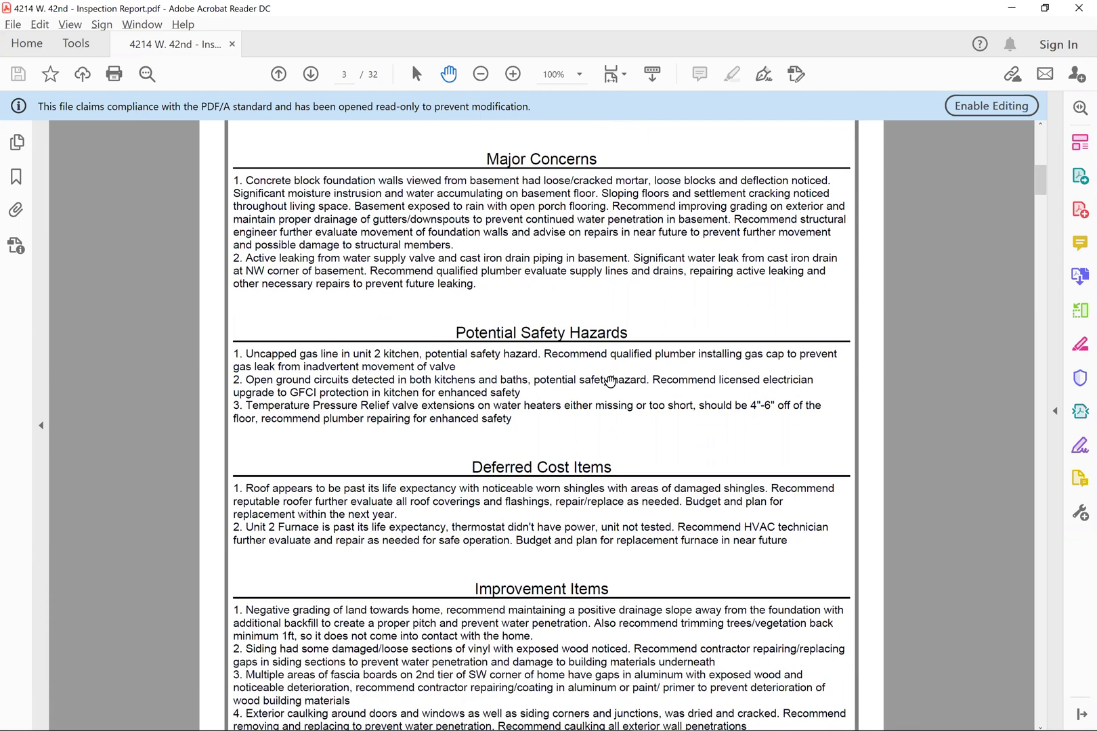
pyautogui.scroll(-1, 435, 381)
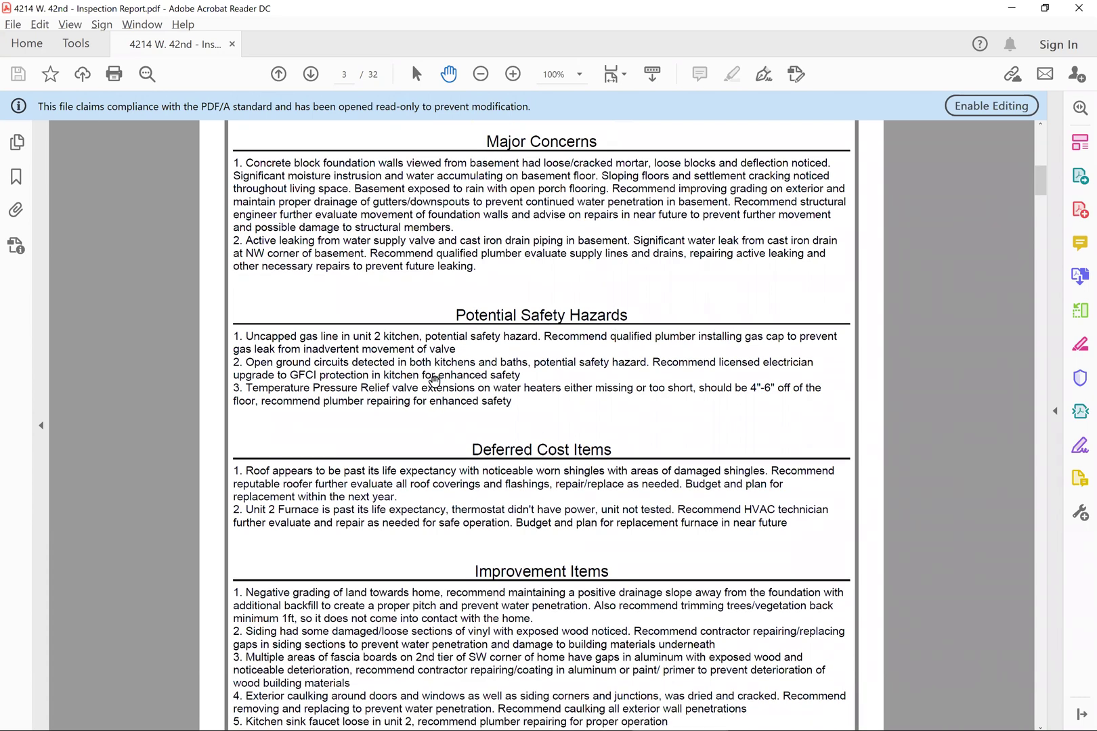
pyautogui.scroll(-5, 639, 470)
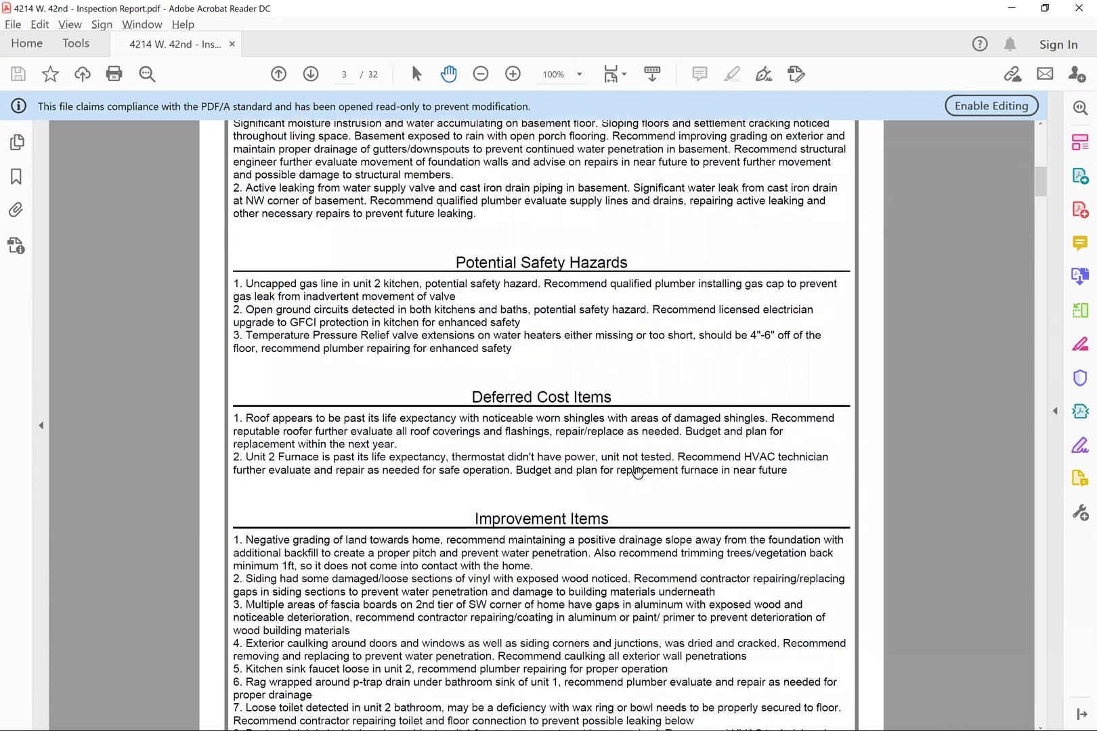
pyautogui.scroll(-2, 638, 473)
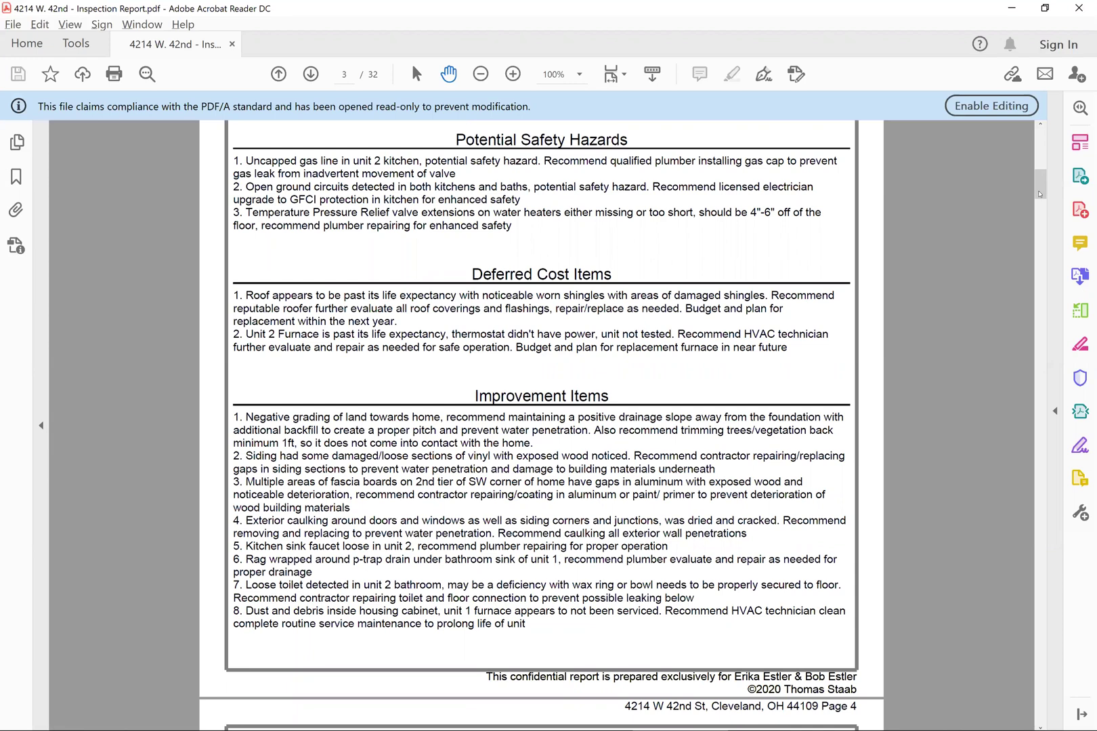
pyautogui.moveTo(1040, 195); pyautogui.dragTo(1040, 272)
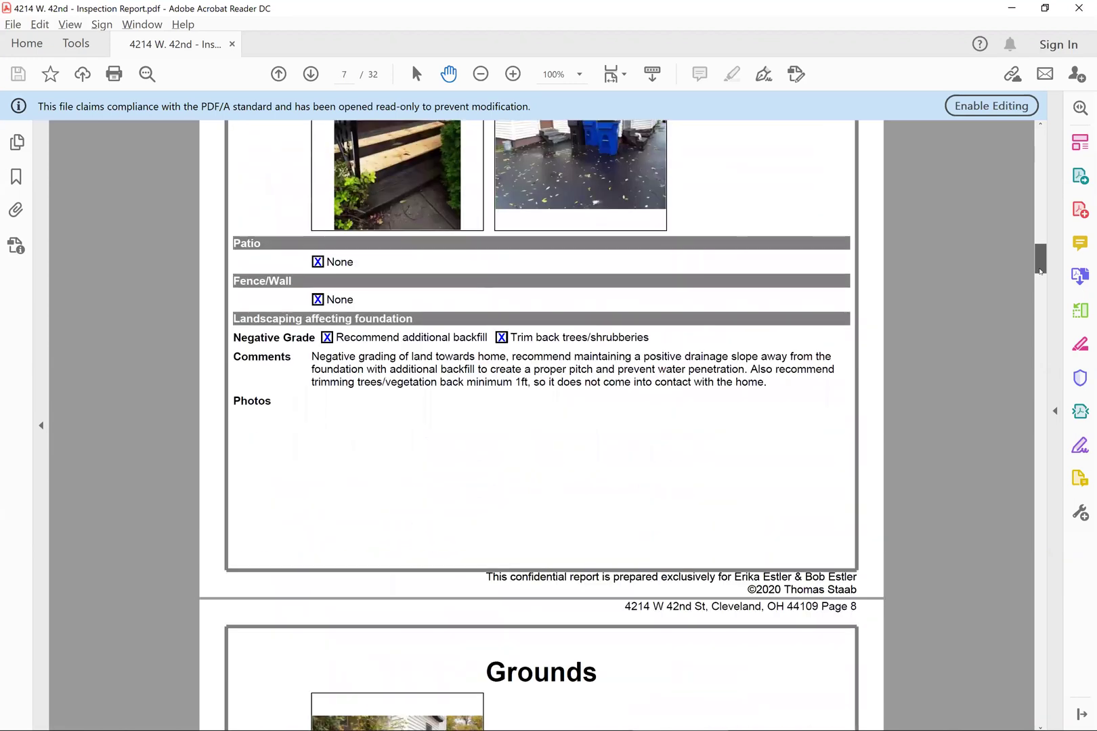
pyautogui.scroll(4, 873, 322)
pyautogui.scroll(7, 858, 339)
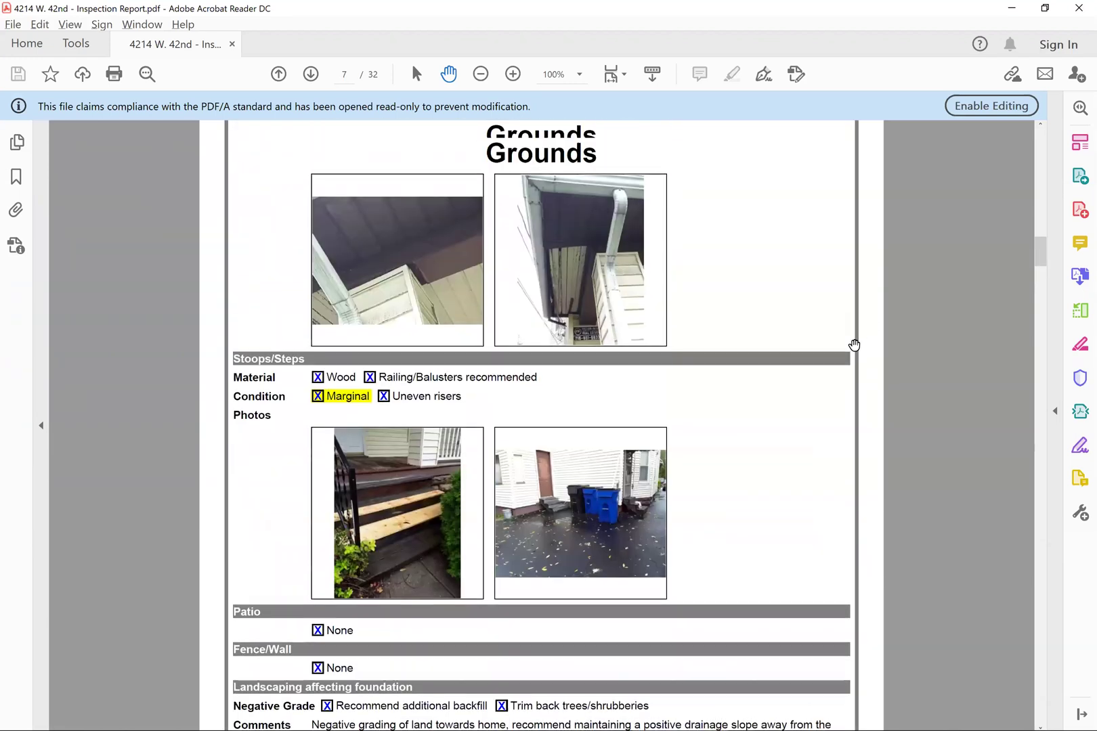
pyautogui.scroll(-2, 847, 348)
pyautogui.scroll(10, 850, 350)
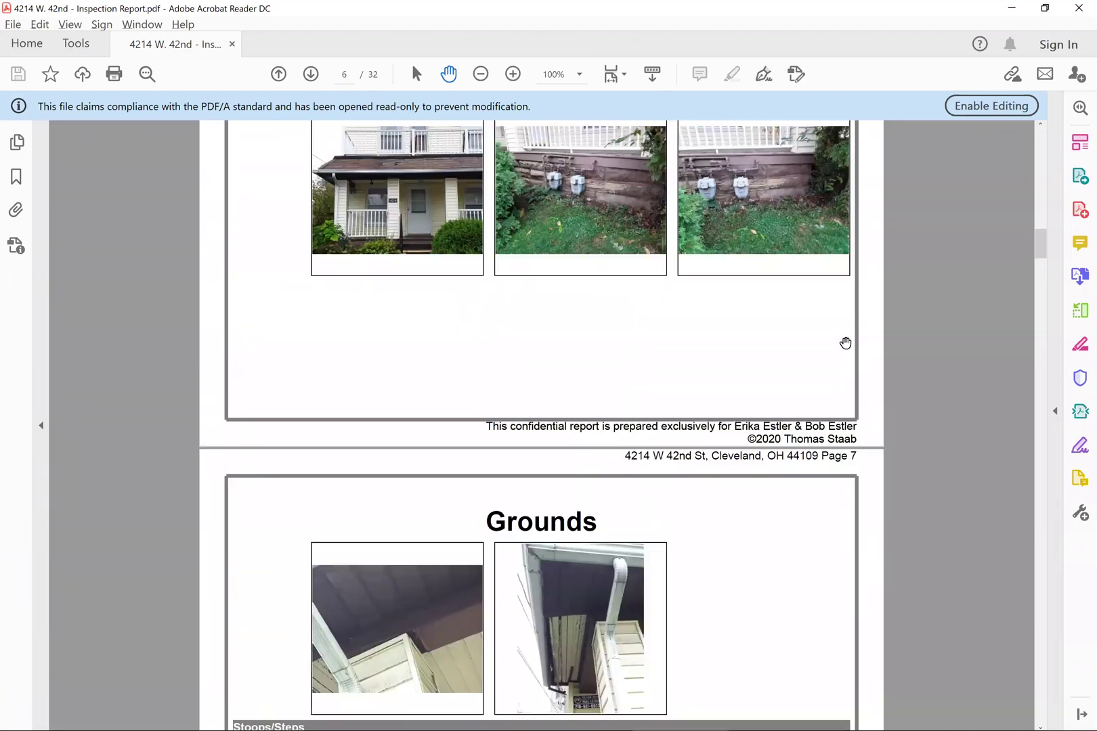
pyautogui.scroll(-10, 849, 343)
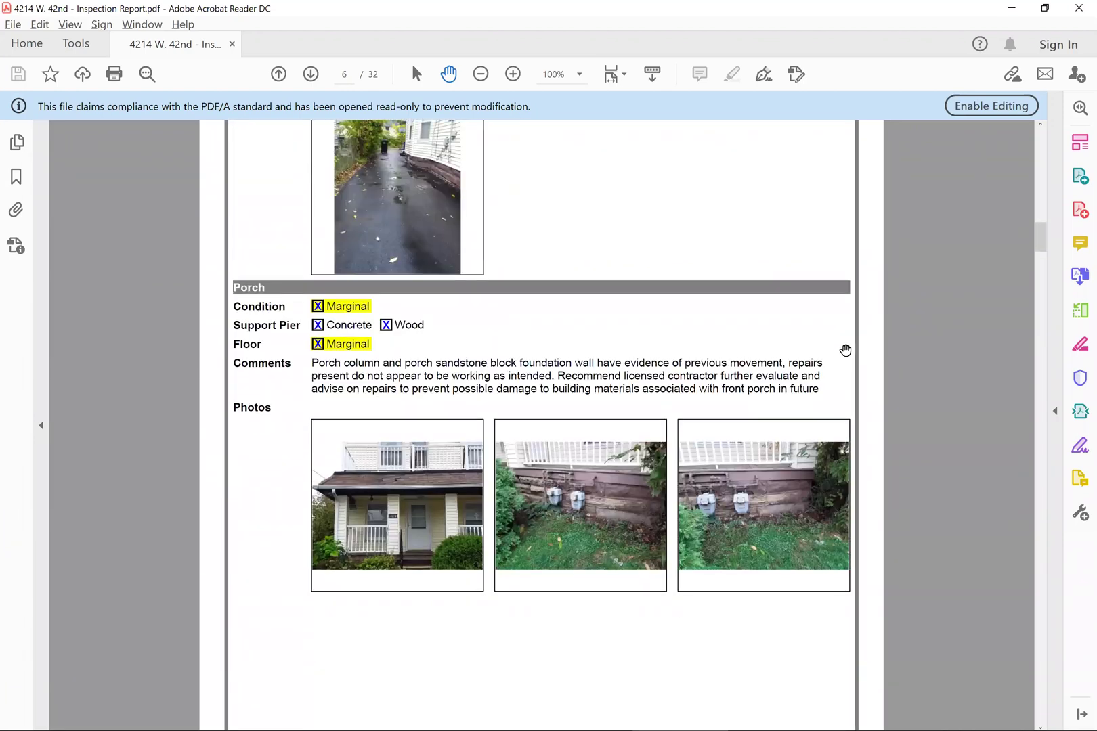
pyautogui.scroll(-10, 854, 379)
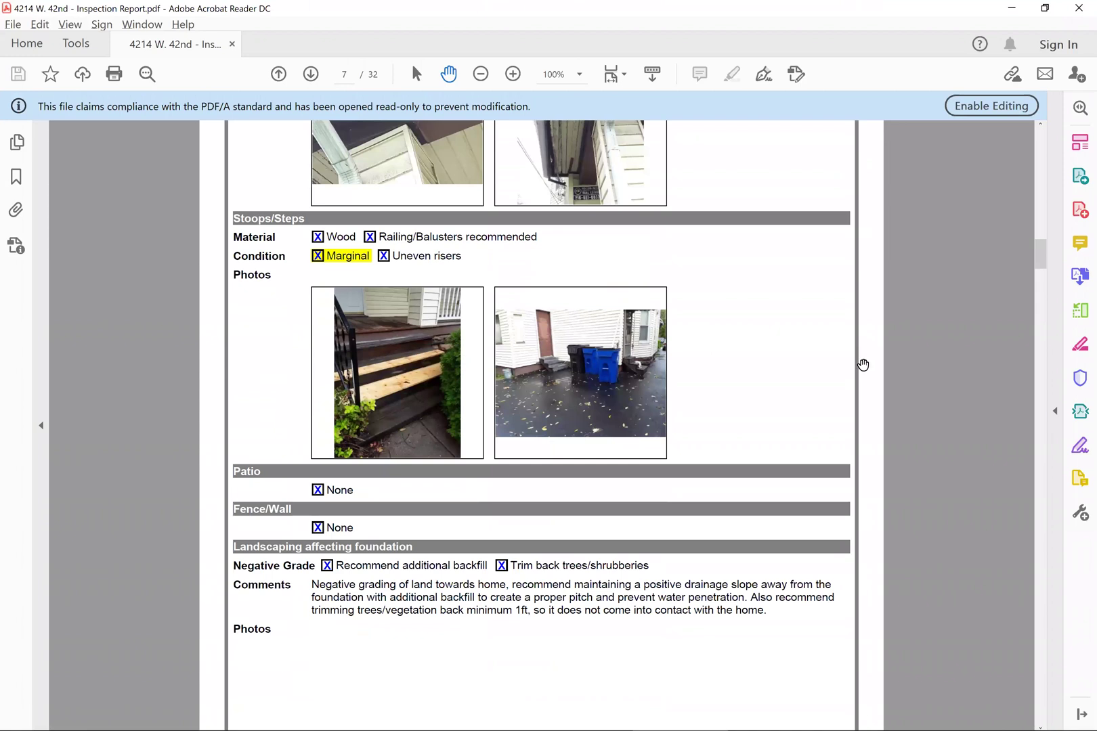
pyautogui.scroll(-8, 860, 377)
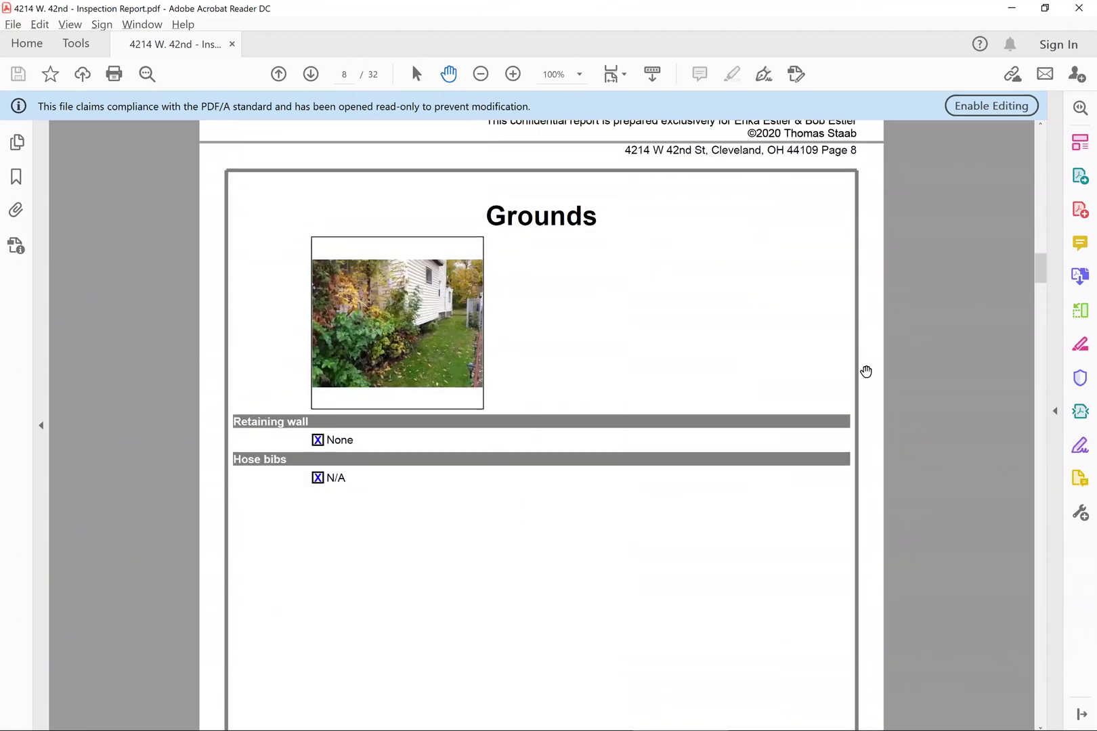
pyautogui.scroll(-10, 869, 391)
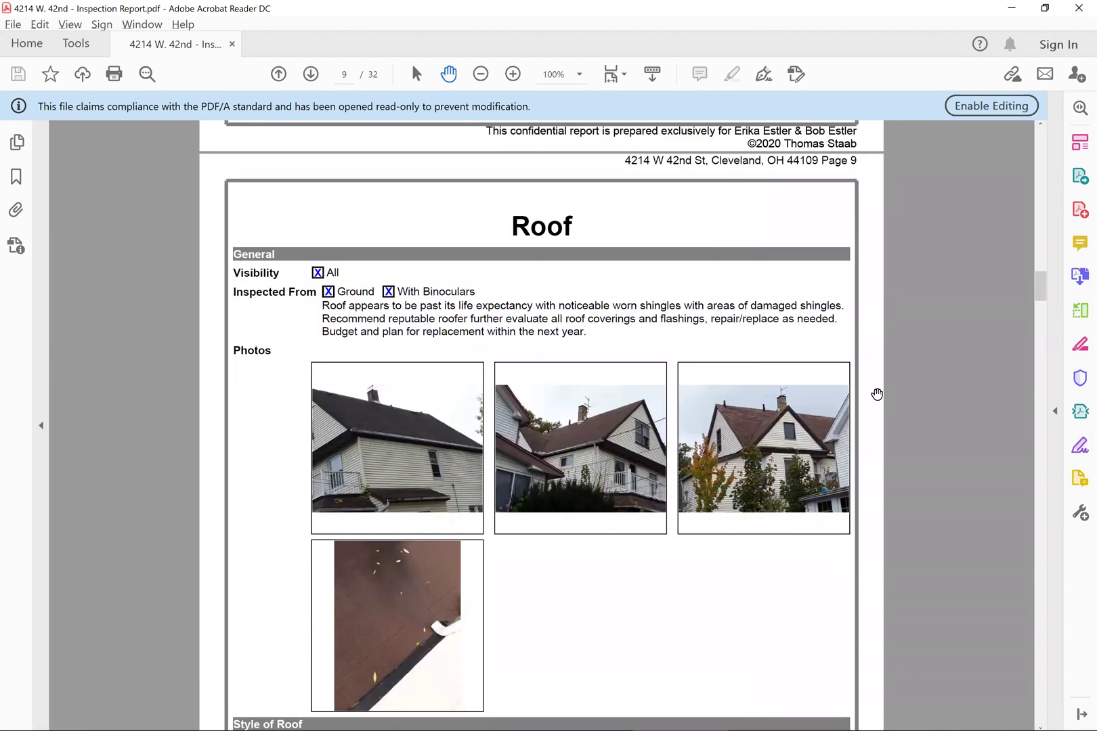
pyautogui.scroll(-5, 876, 393)
pyautogui.scroll(-3, 880, 393)
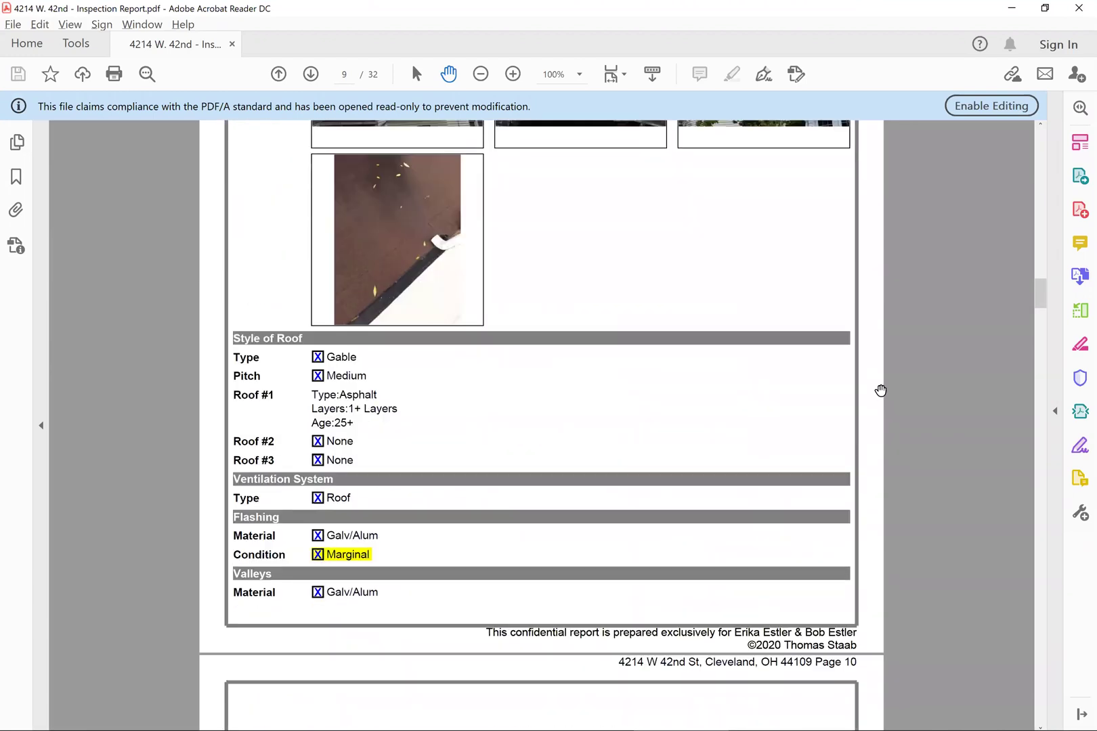
pyautogui.scroll(4, 880, 390)
pyautogui.scroll(1, 879, 391)
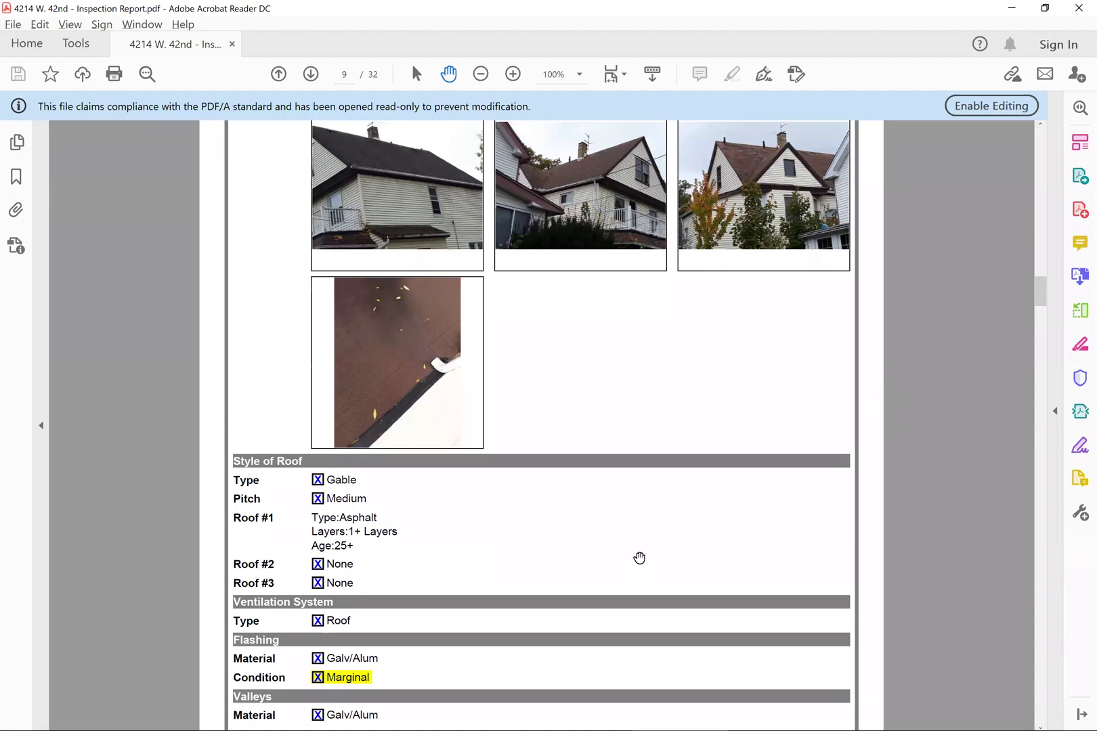
# - Back in the rental report, go to loan details and set a 3% interest rate
pyautogui.hotkey('alt', 'Tab')
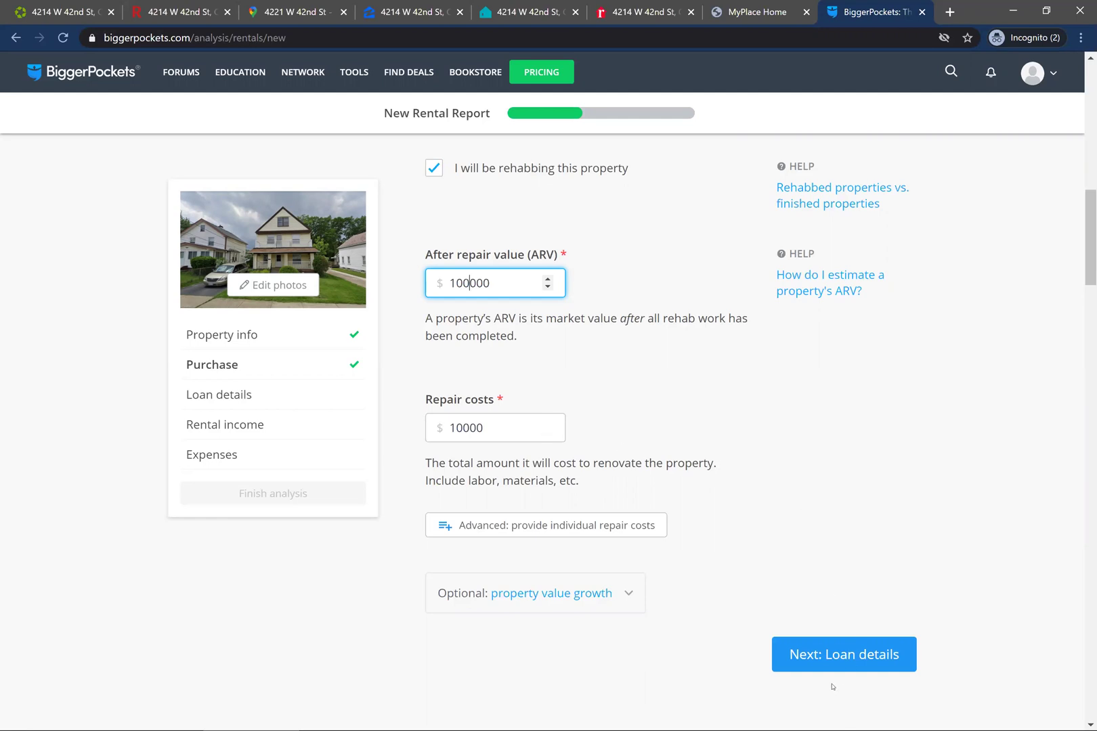
pyautogui.click(823, 660)
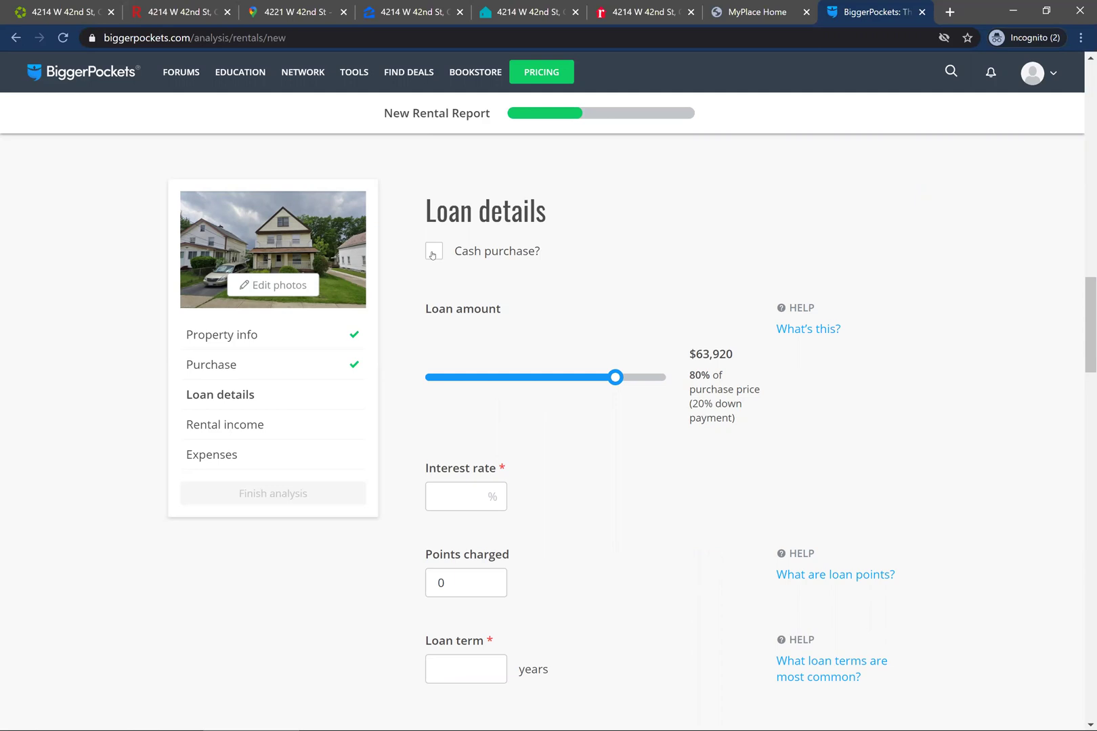
pyautogui.click(466, 496)
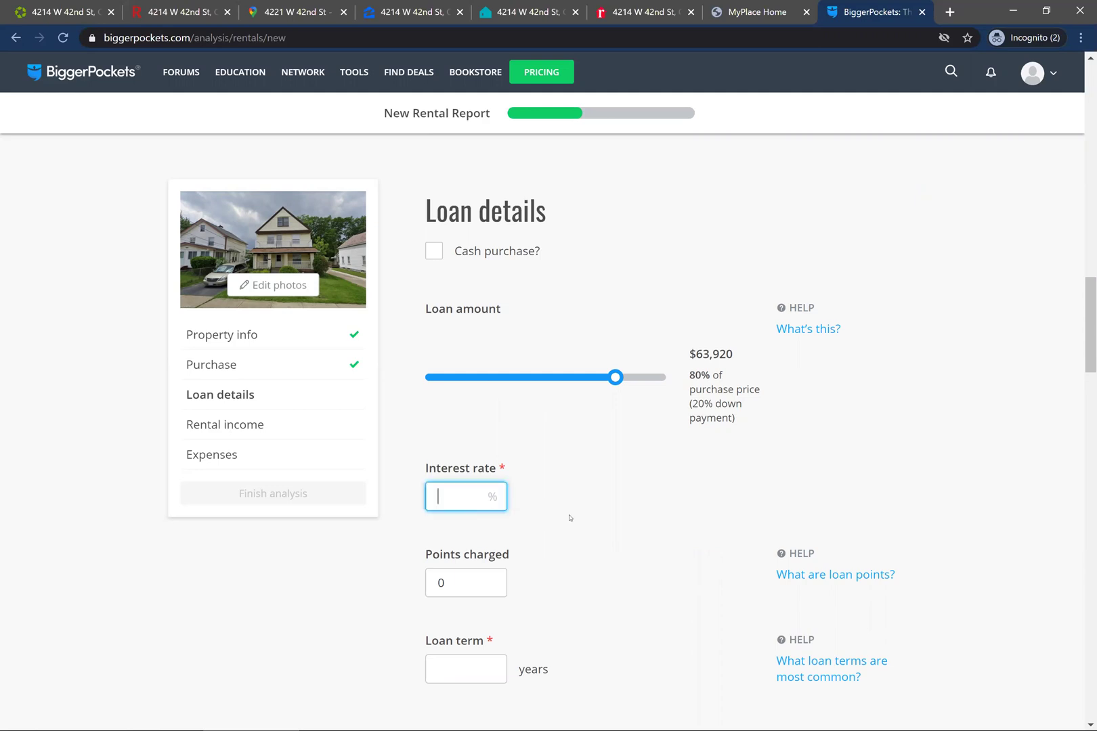
pyautogui.scroll(-1, 750, 485)
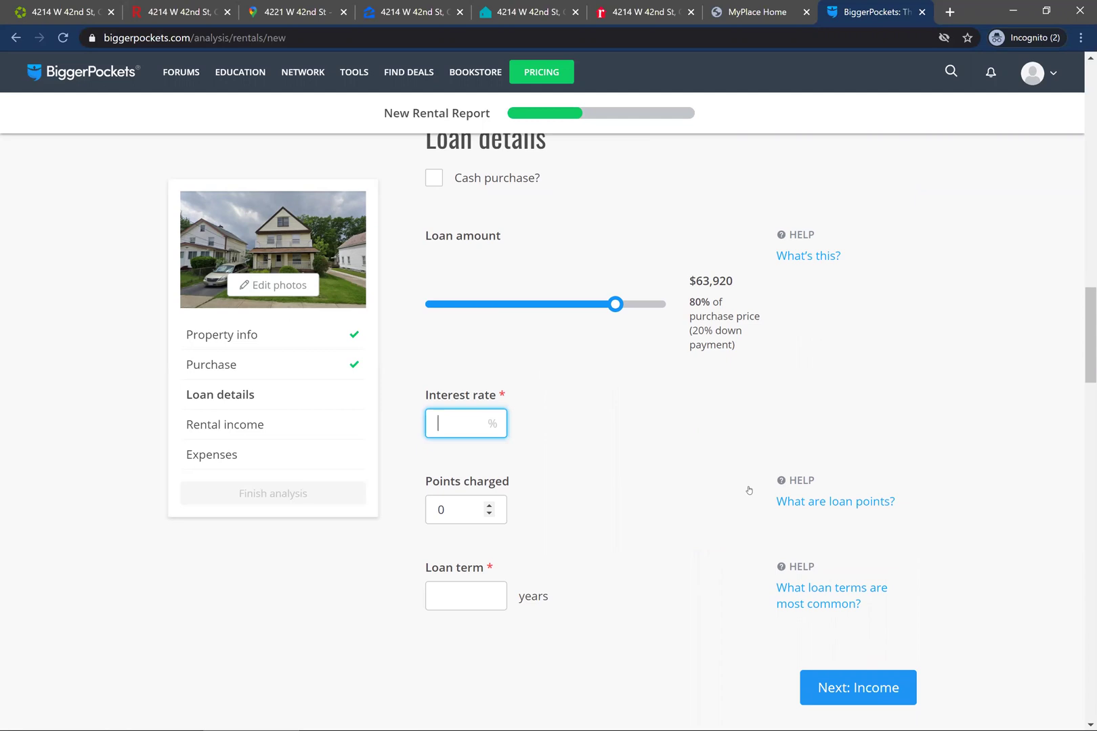
pyautogui.write('3')
# - Set a 30-year loan term and move down to the gross monthly income field
pyautogui.click(465, 592)
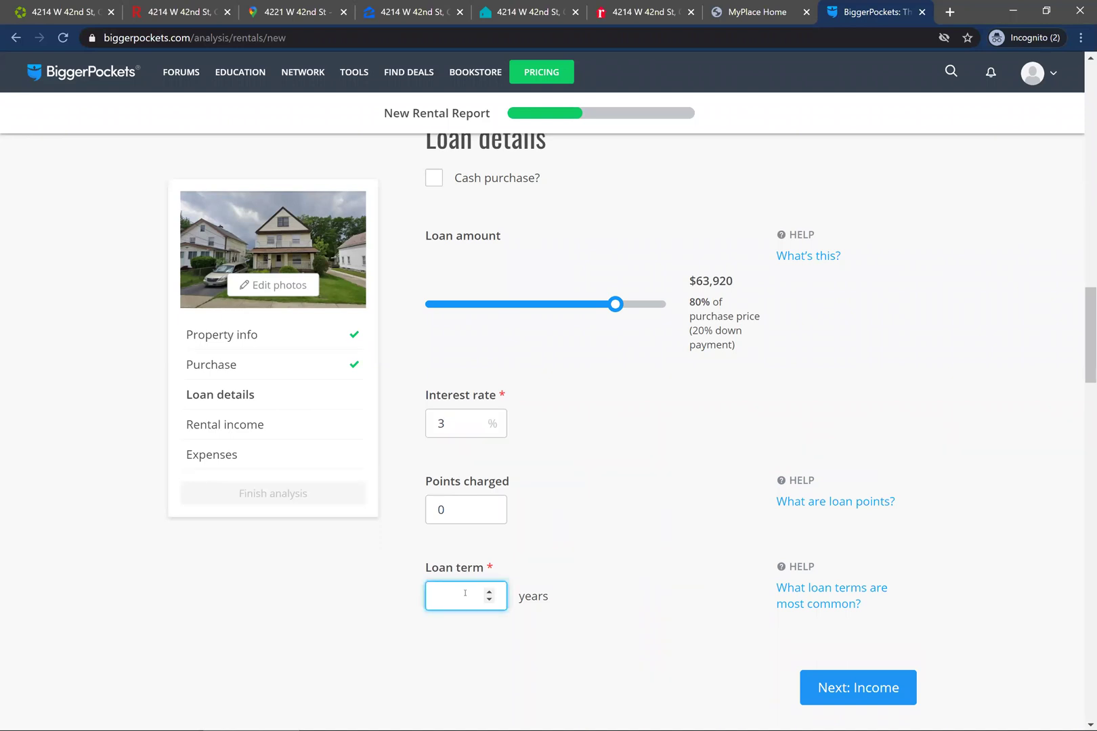
pyautogui.write('30')
pyautogui.click(631, 380)
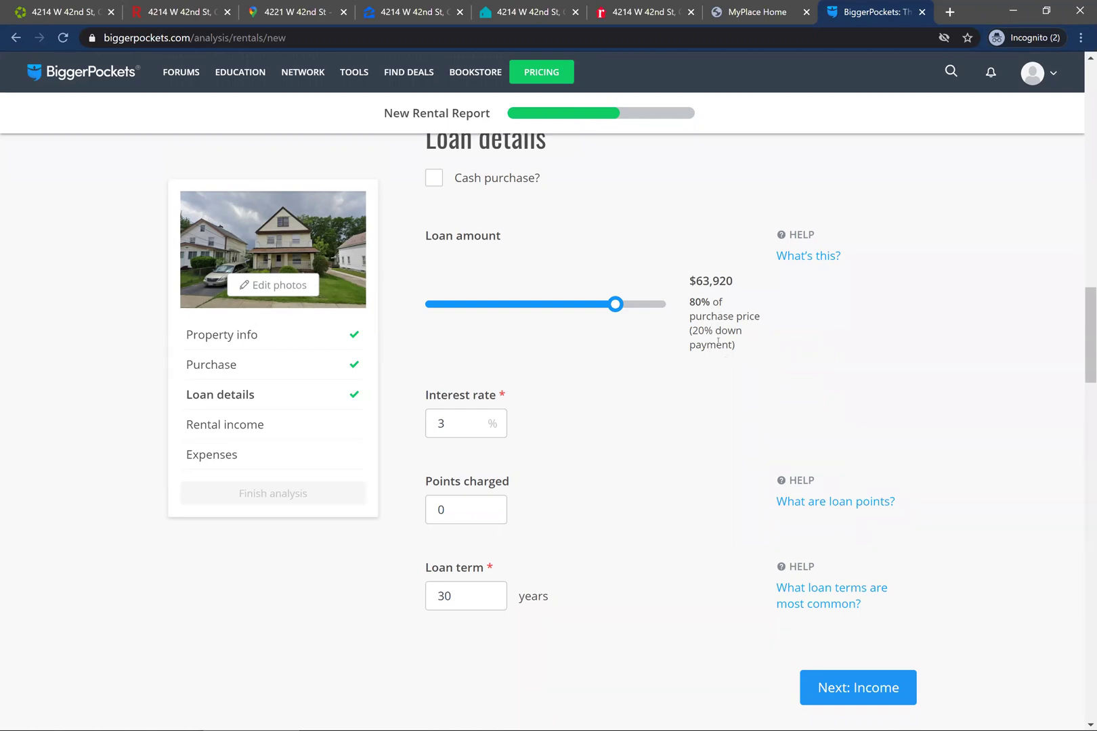
pyautogui.scroll(-2, 662, 386)
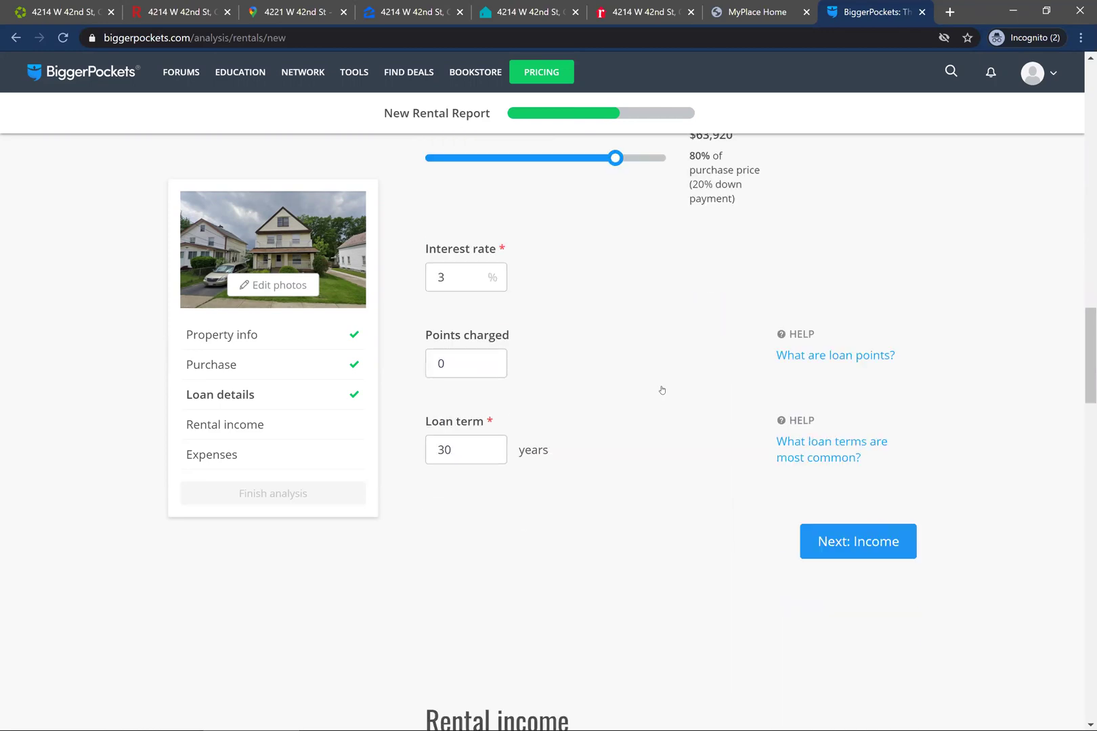
pyautogui.scroll(-2, 662, 389)
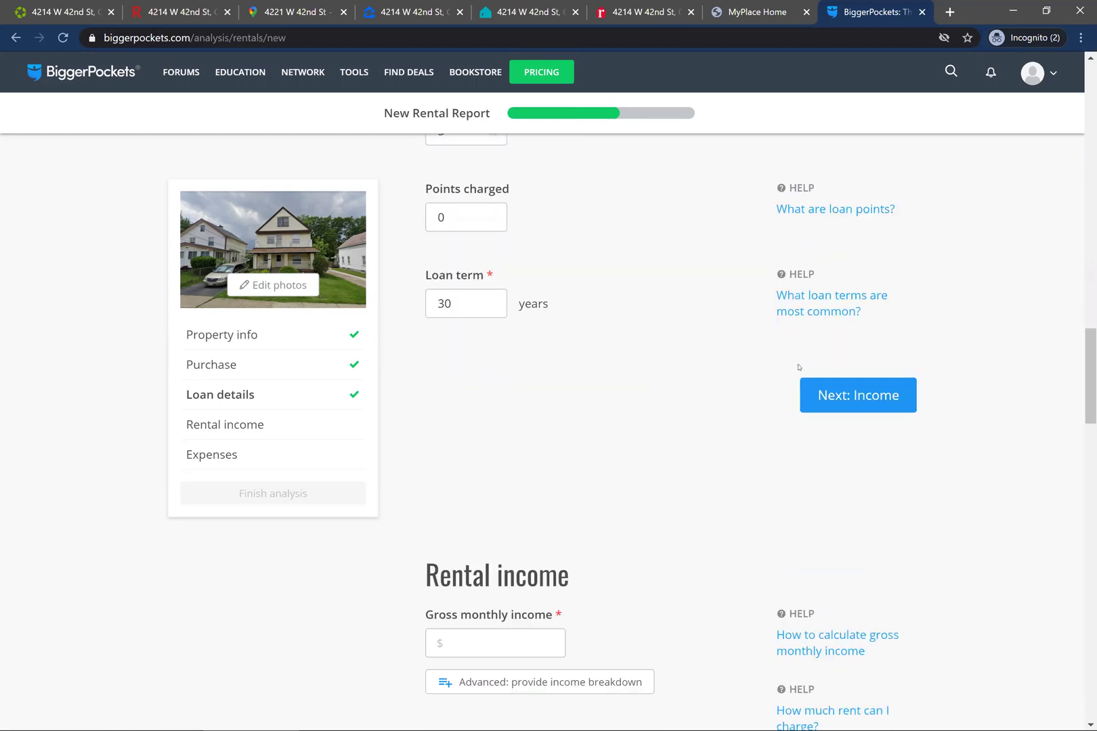
pyautogui.scroll(-3, 685, 420)
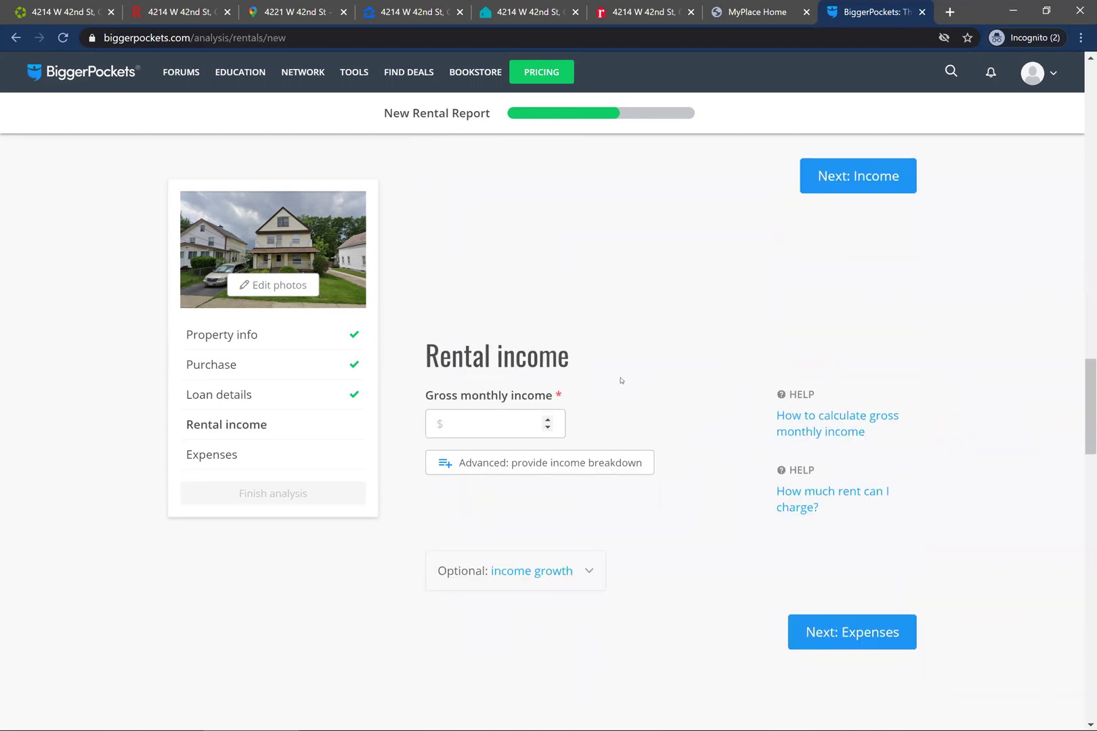
pyautogui.click(480, 423)
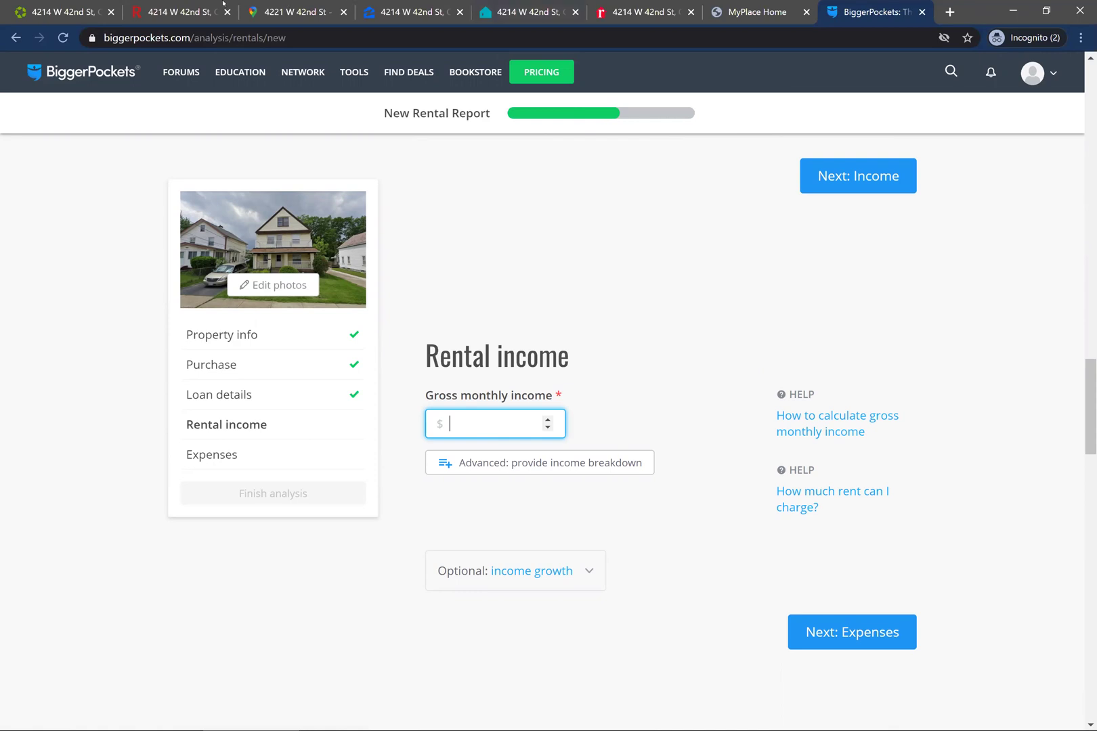
# - Note the lowest nearby Apartments.com rents: $550 for 1 Bed and $640 for 2 Beds
pyautogui.click(82, 4)
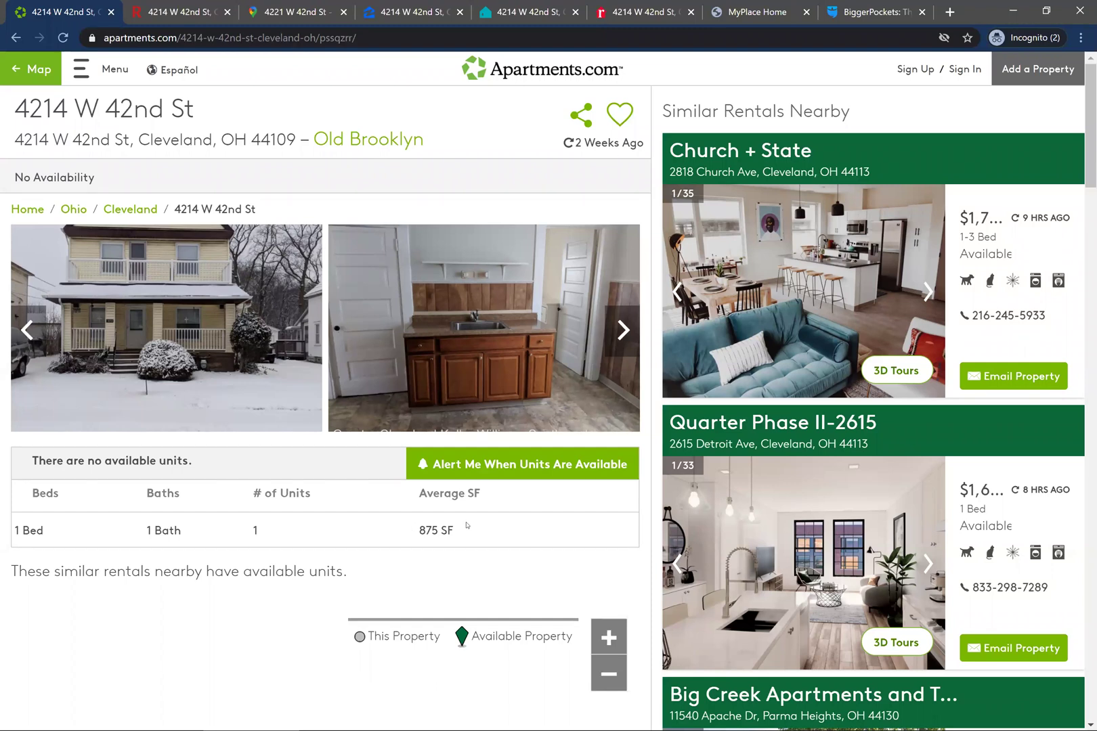
pyautogui.scroll(-8, 466, 525)
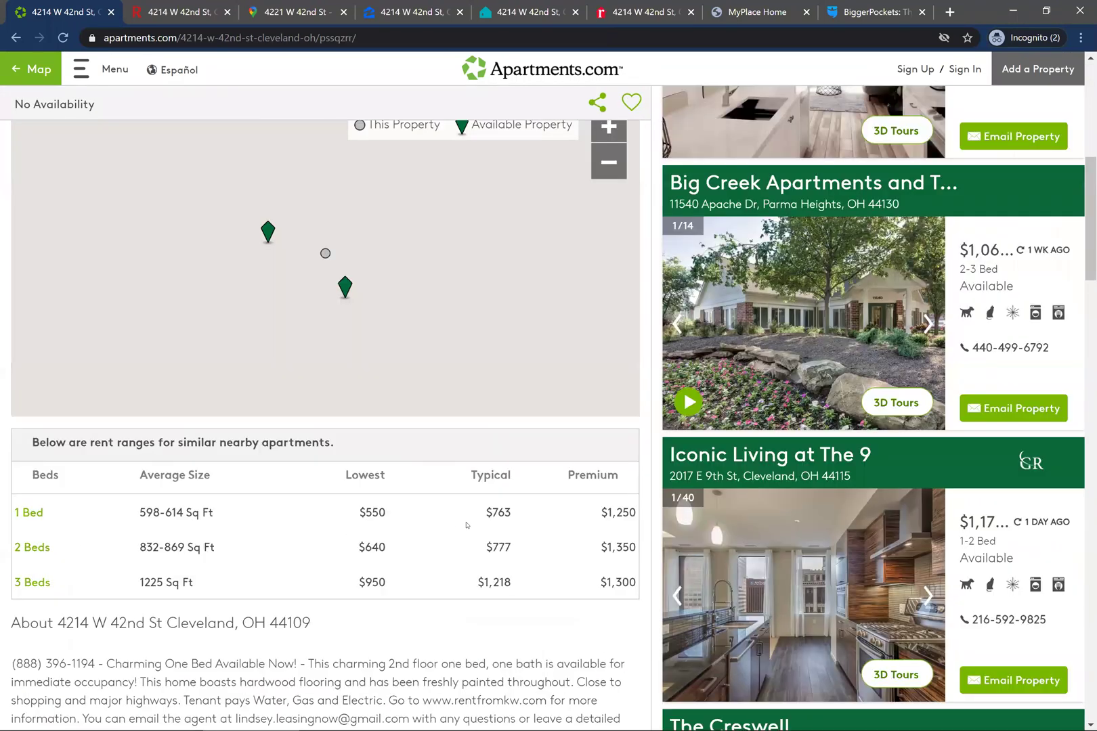
pyautogui.moveTo(387, 513); pyautogui.dragTo(353, 518)
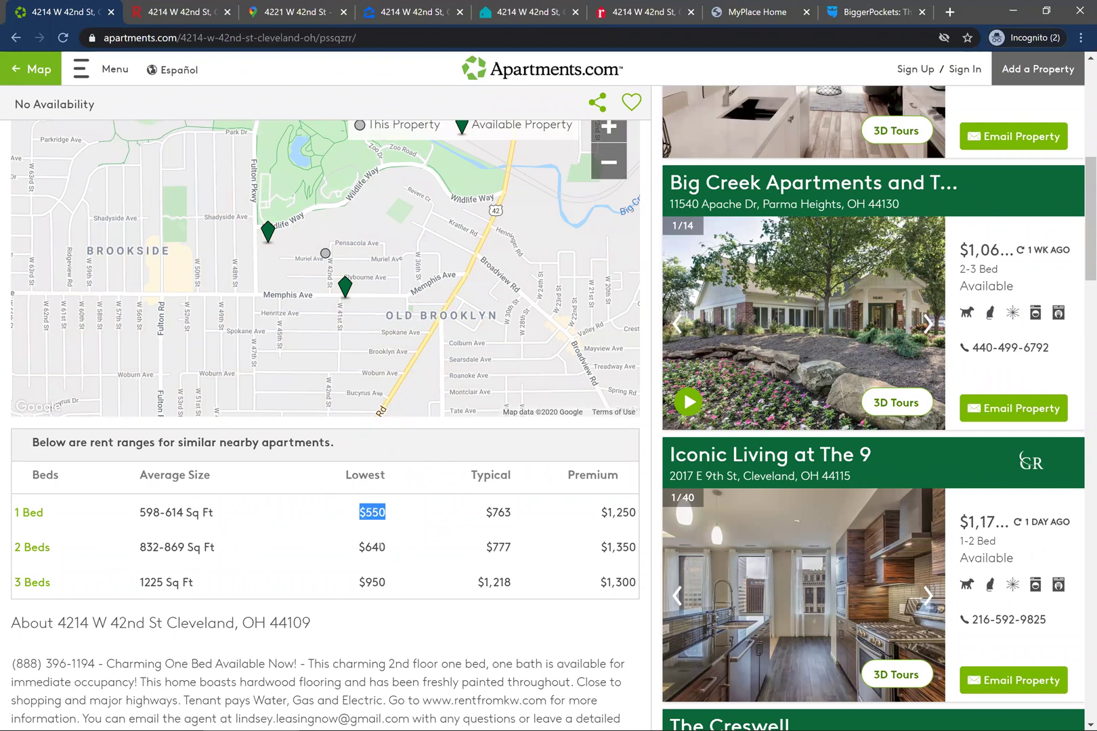
pyautogui.moveTo(386, 550); pyautogui.dragTo(358, 558)
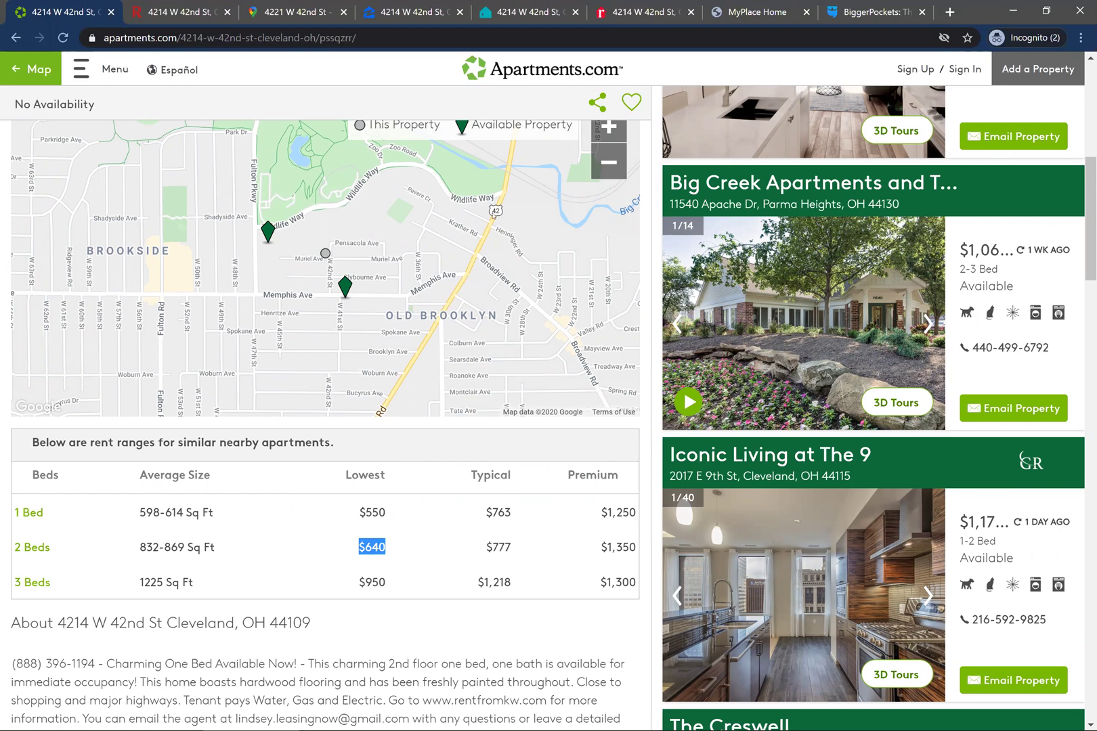
pyautogui.click(869, 11)
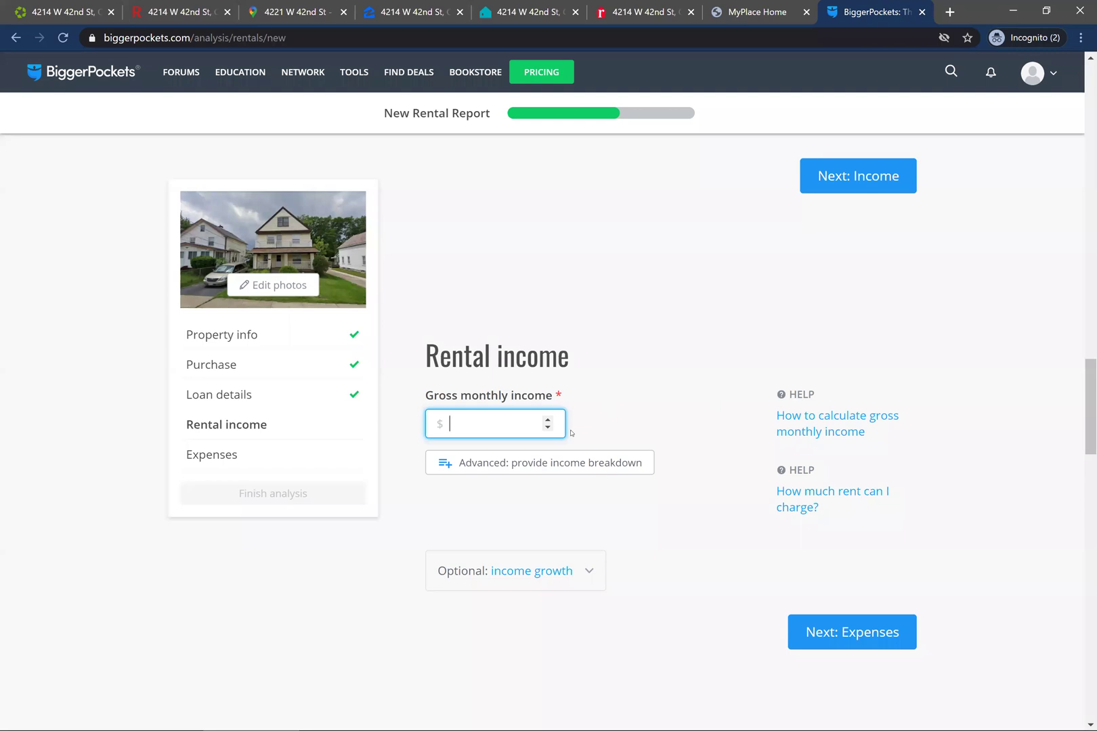
# - Enter $1200 gross monthly income and advance to the Expenses property taxes field
pyautogui.write('1200')
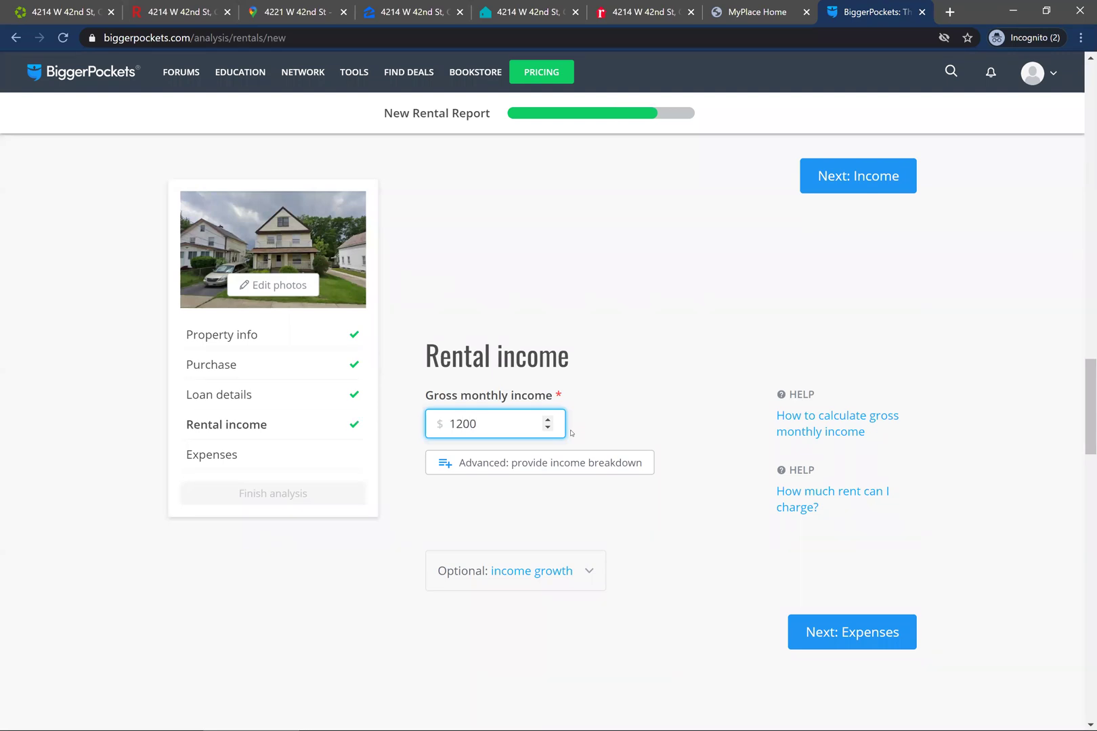
pyautogui.press('Tab')
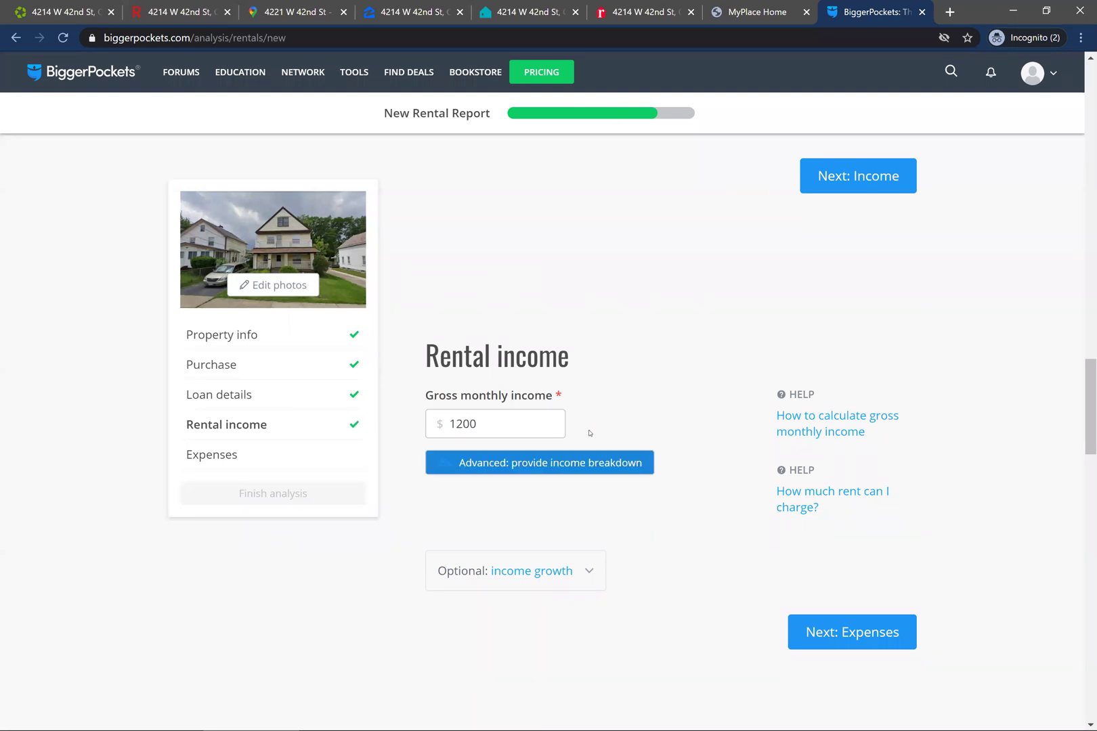
pyautogui.click(869, 628)
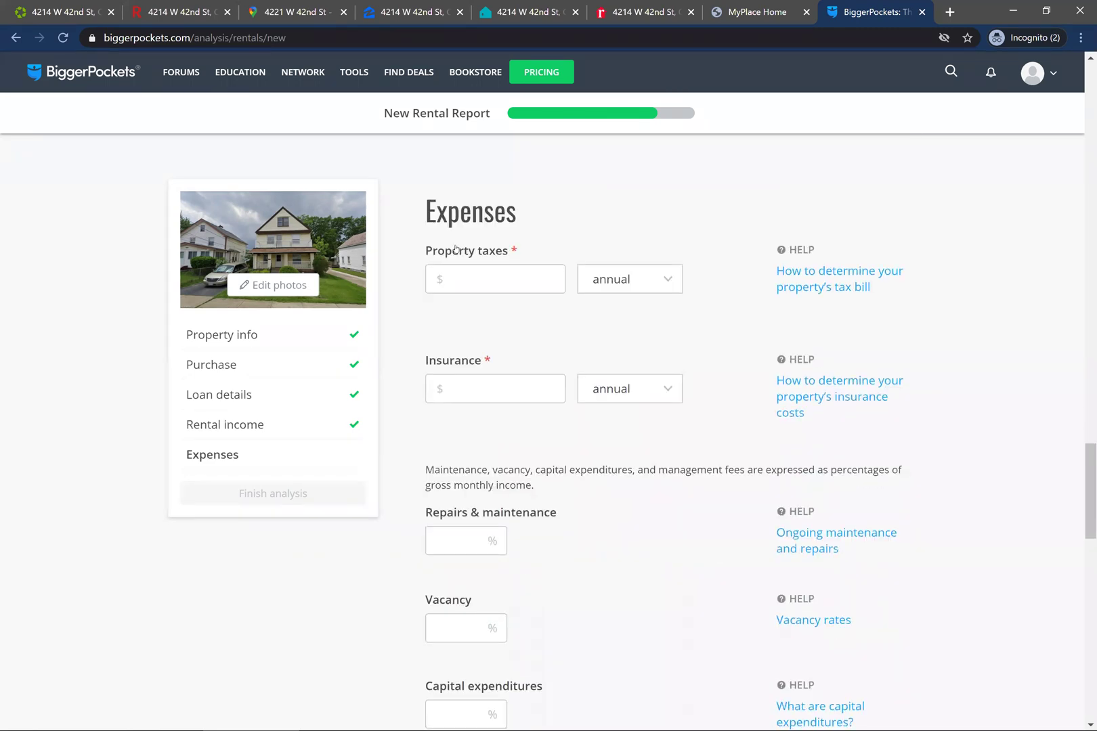
pyautogui.click(472, 277)
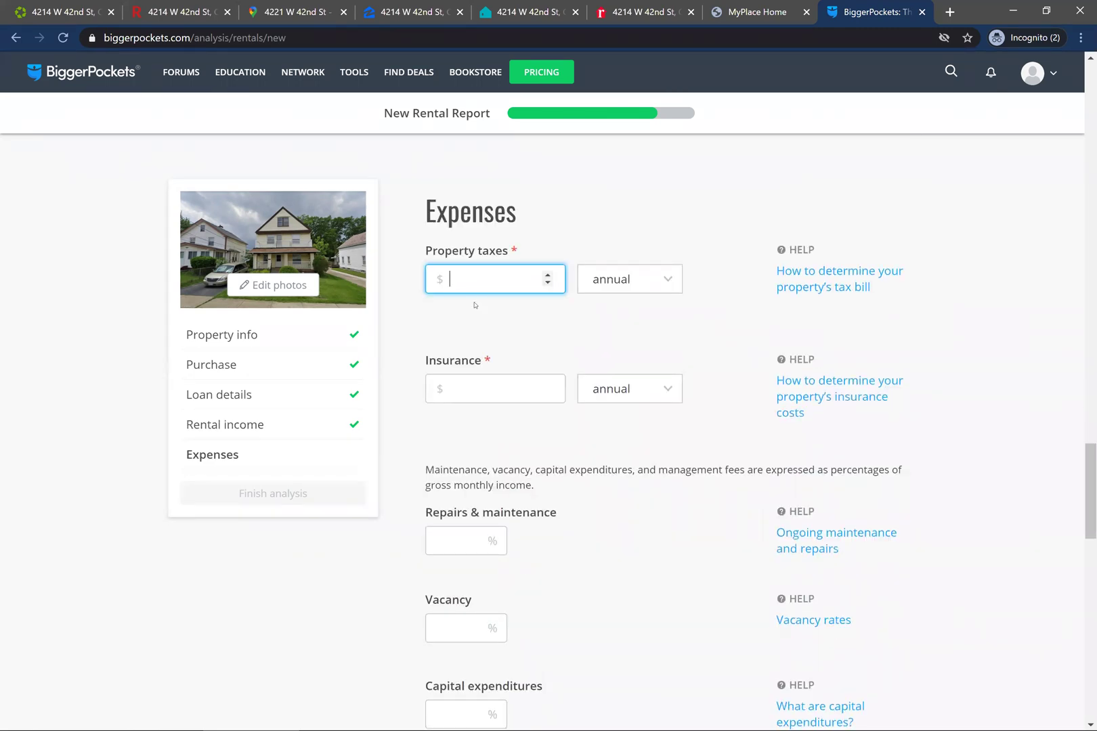
pyautogui.click(161, 2)
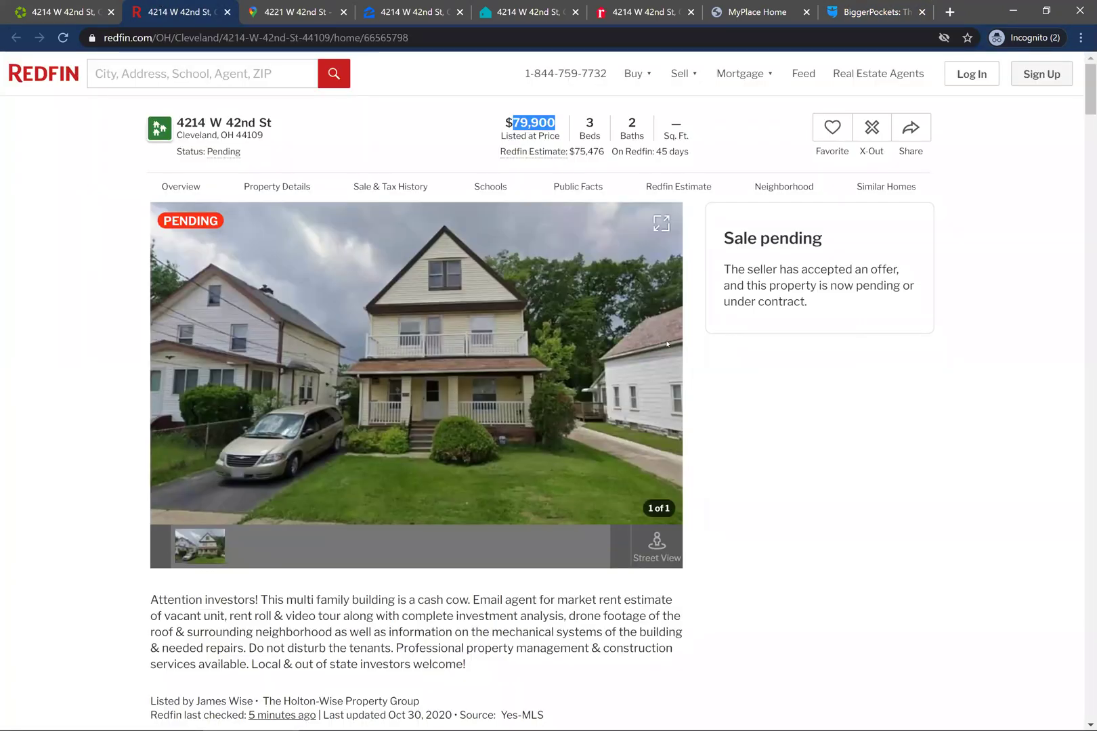
# - Find the $1,976.60 total tax charge in the Cuyahoga County MyPlace Tax Balance Summary
pyautogui.scroll(-15, 819, 508)
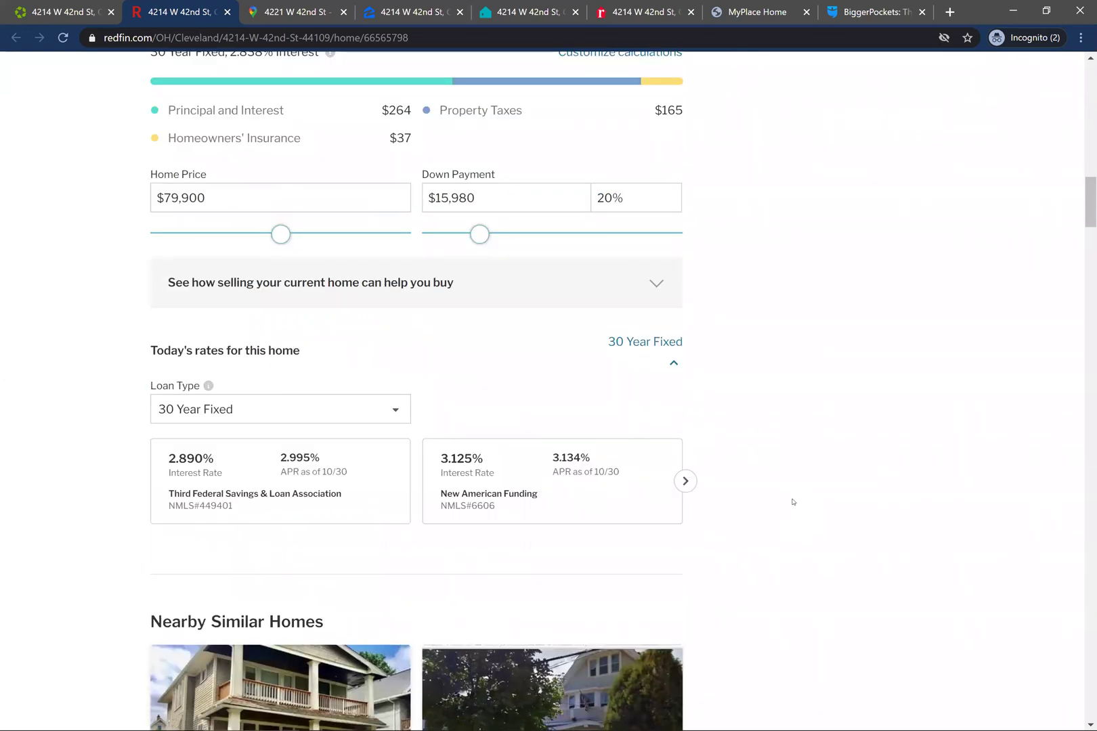
pyautogui.scroll(-5, 792, 501)
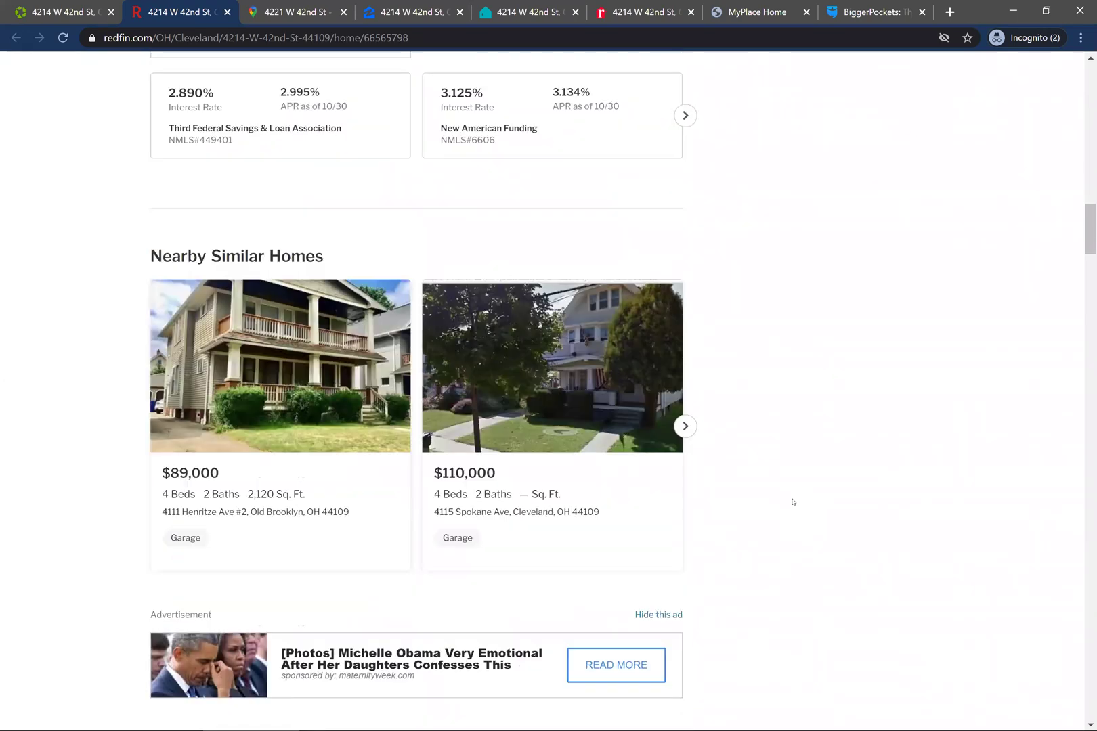
pyautogui.click(704, 7)
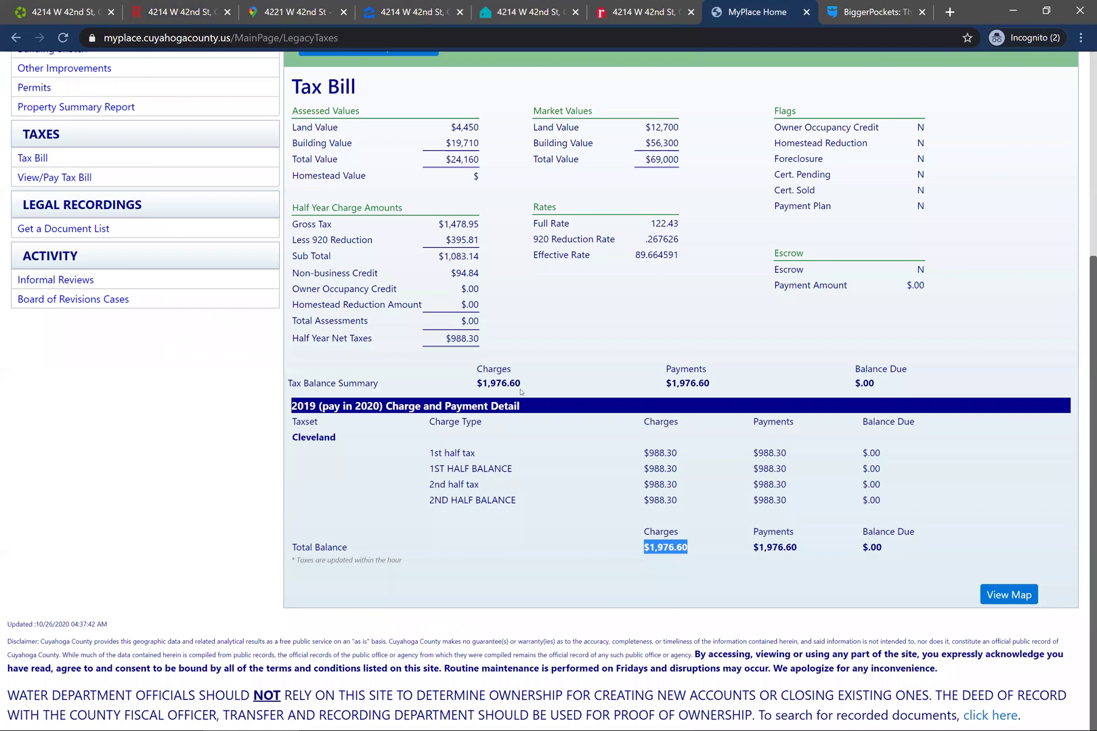
pyautogui.moveTo(520, 384); pyautogui.dragTo(482, 383)
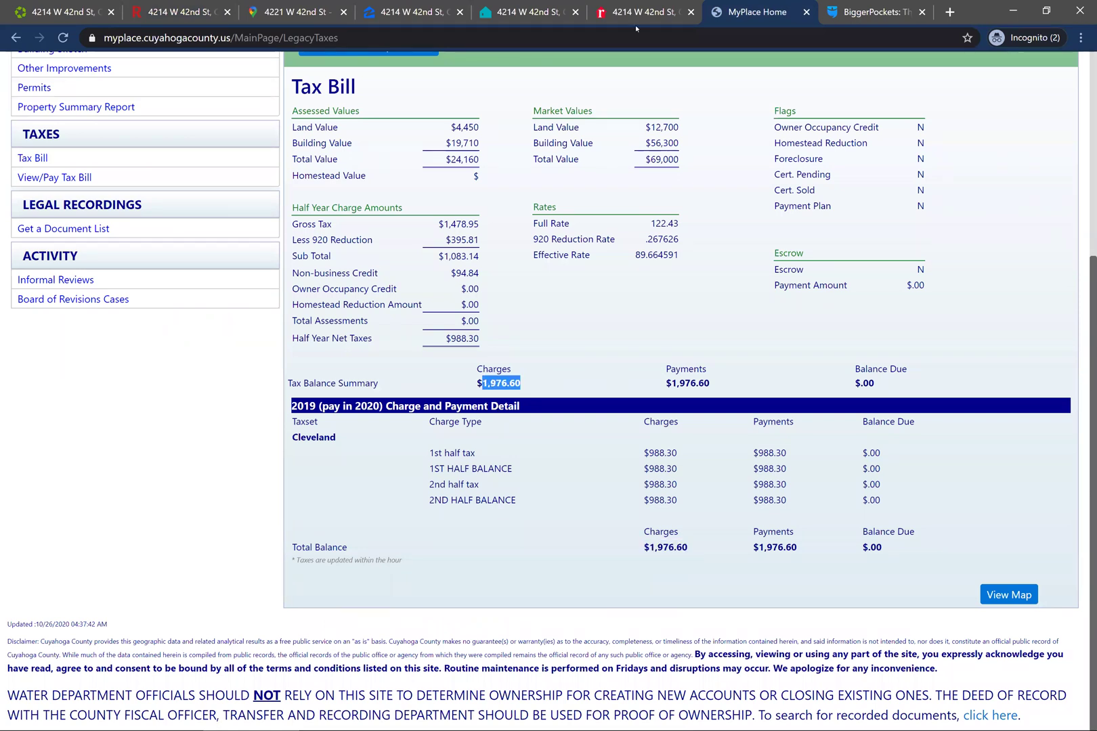
# - Enter $1977 annual property taxes and $1000 annual insurance
pyautogui.click(843, 4)
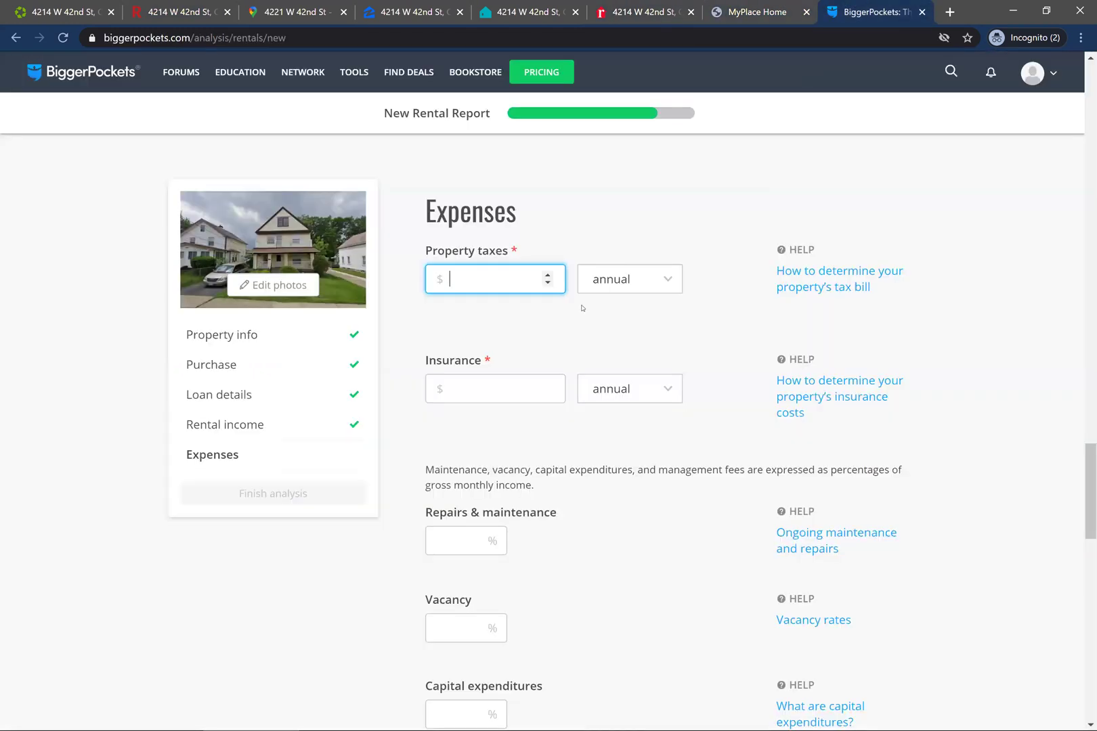
pyautogui.write('1977')
pyautogui.press('Tab')
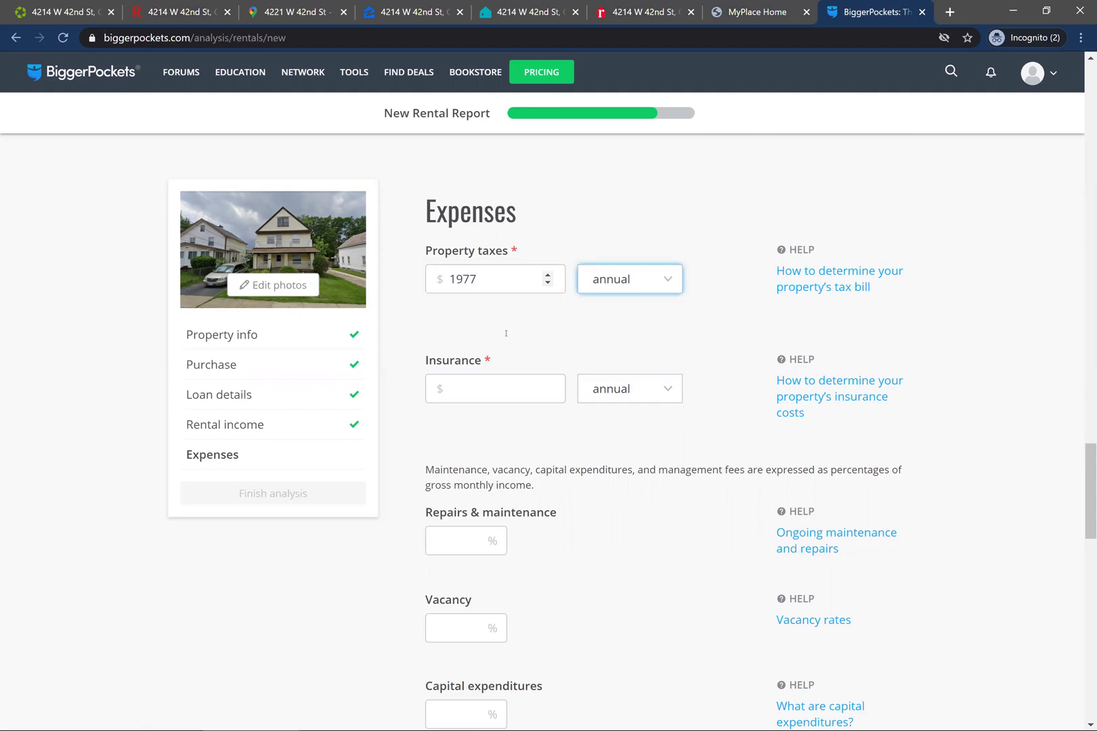
pyautogui.click(465, 388)
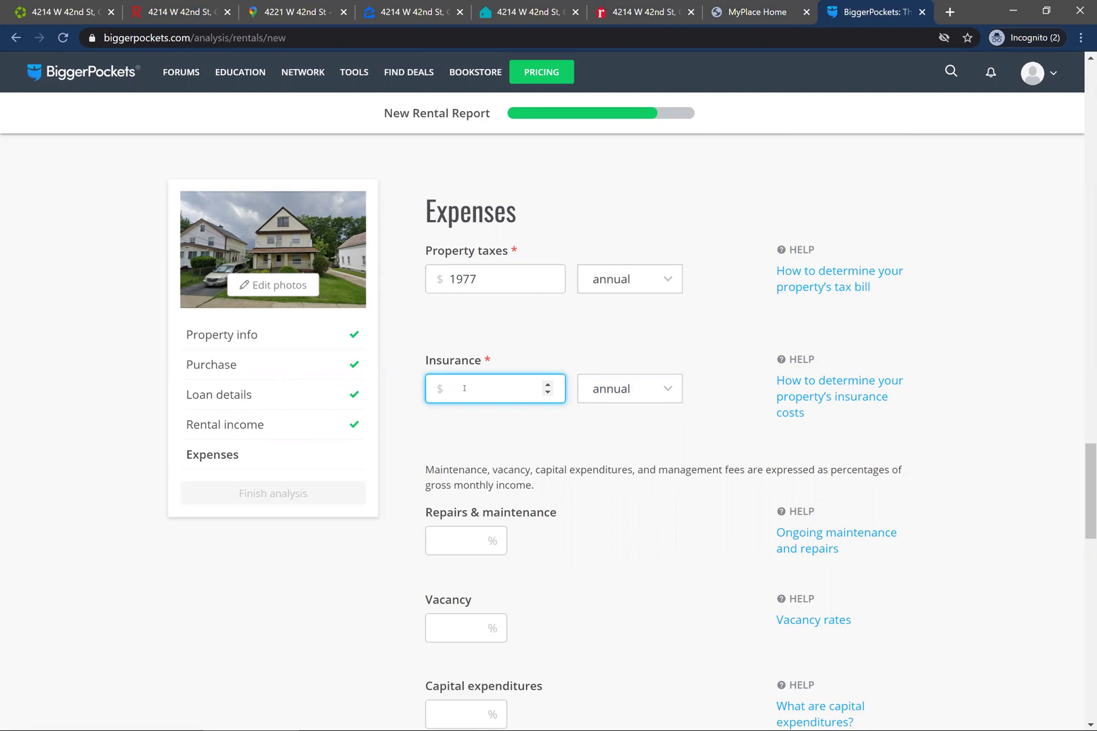
pyautogui.write('1000')
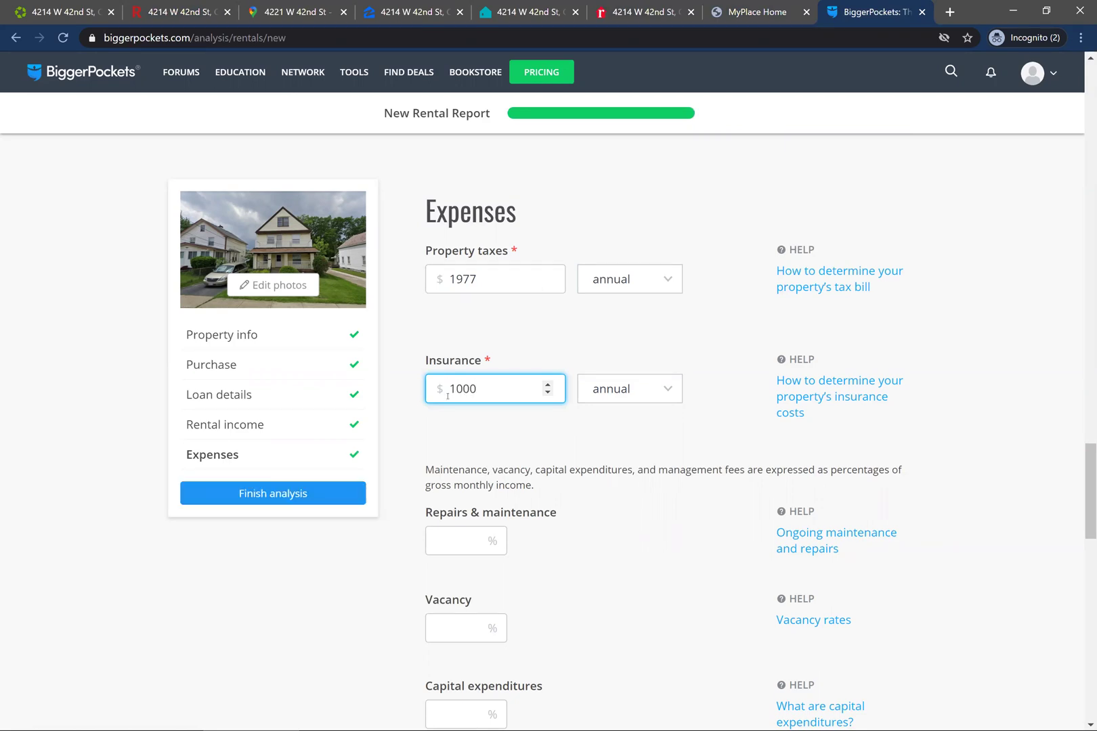
pyautogui.click(494, 434)
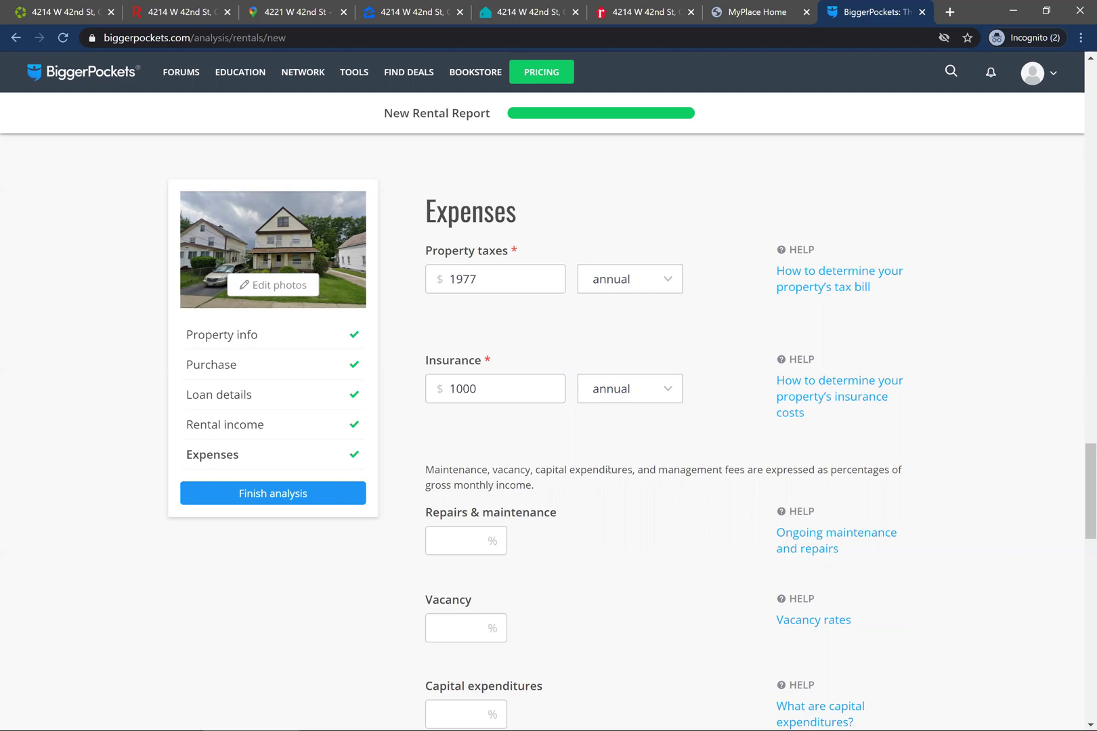
# - Set repairs, vacancy and capital expenditures to 5% each and management fees to 10%
pyautogui.scroll(-1, 608, 468)
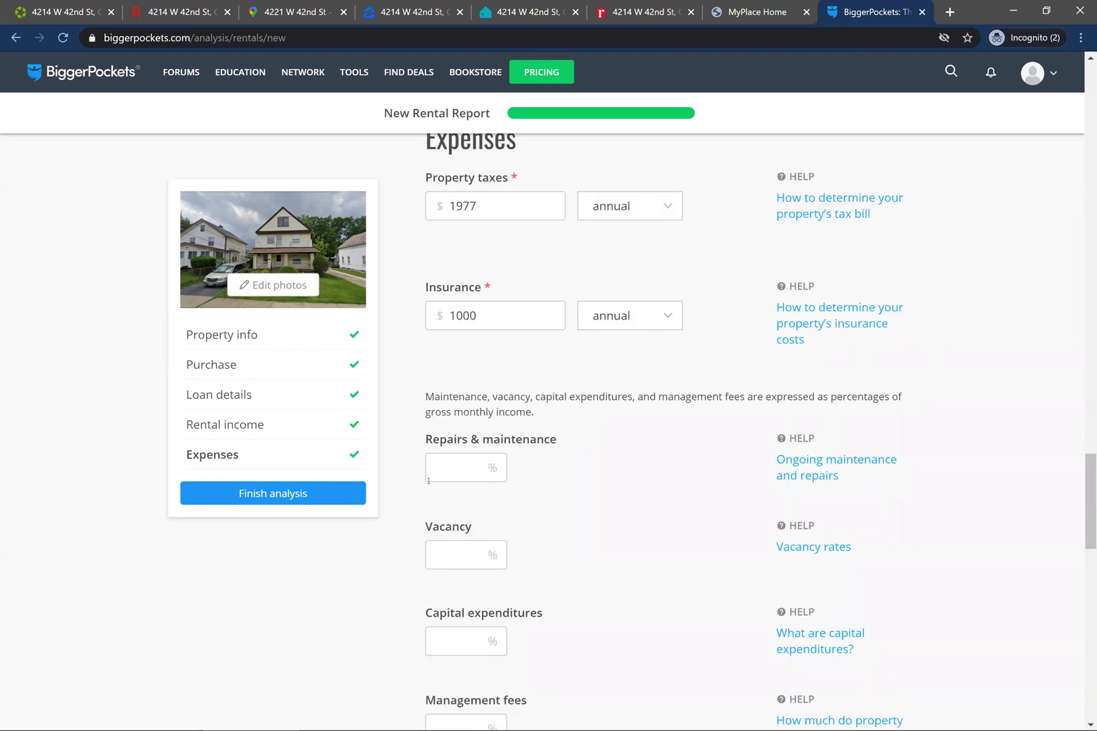
pyautogui.click(439, 470)
pyautogui.write('5')
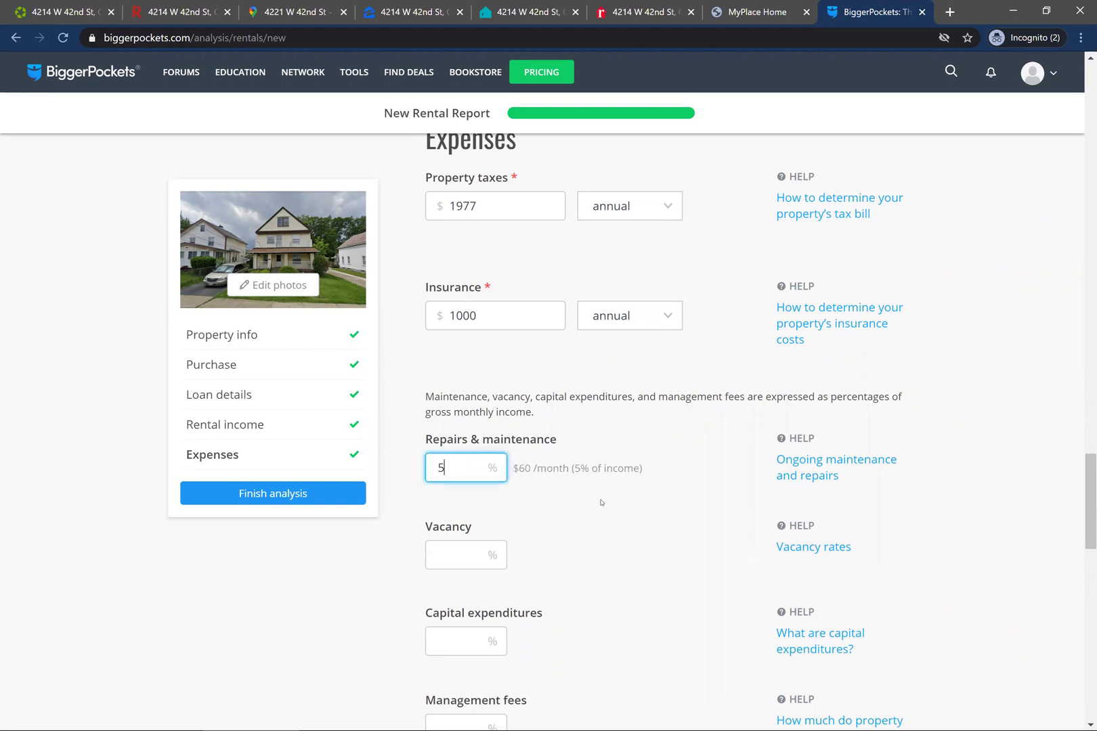
pyautogui.scroll(-1, 629, 528)
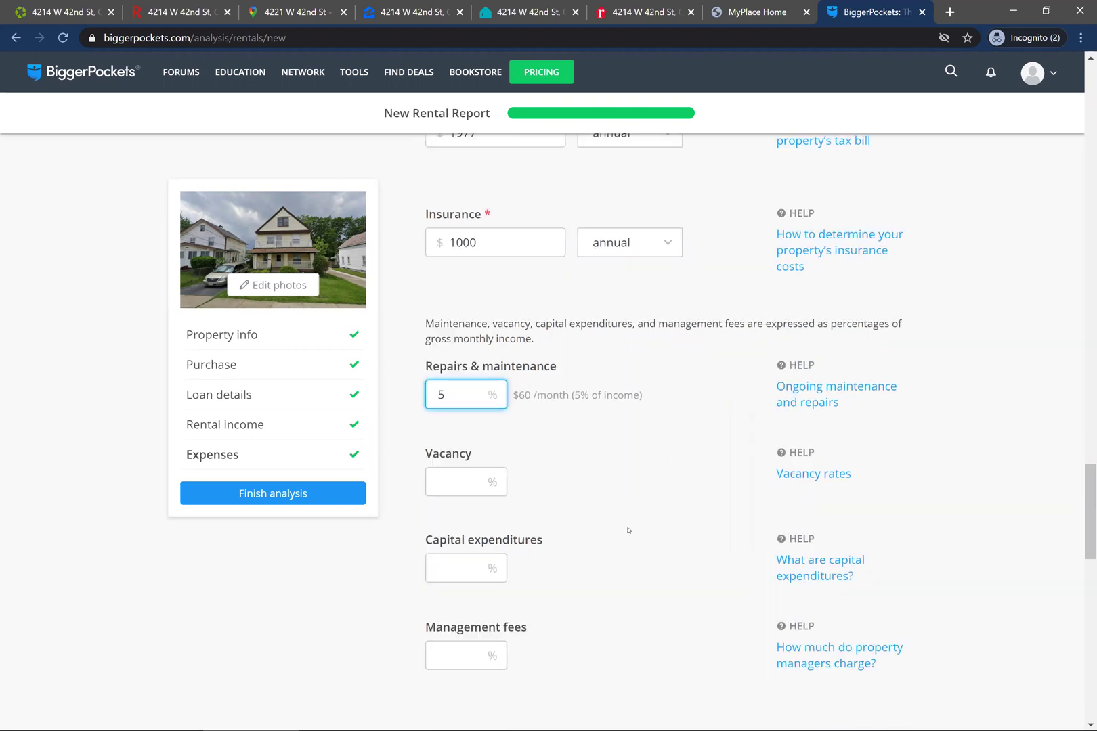
pyautogui.click(437, 481)
pyautogui.write('5')
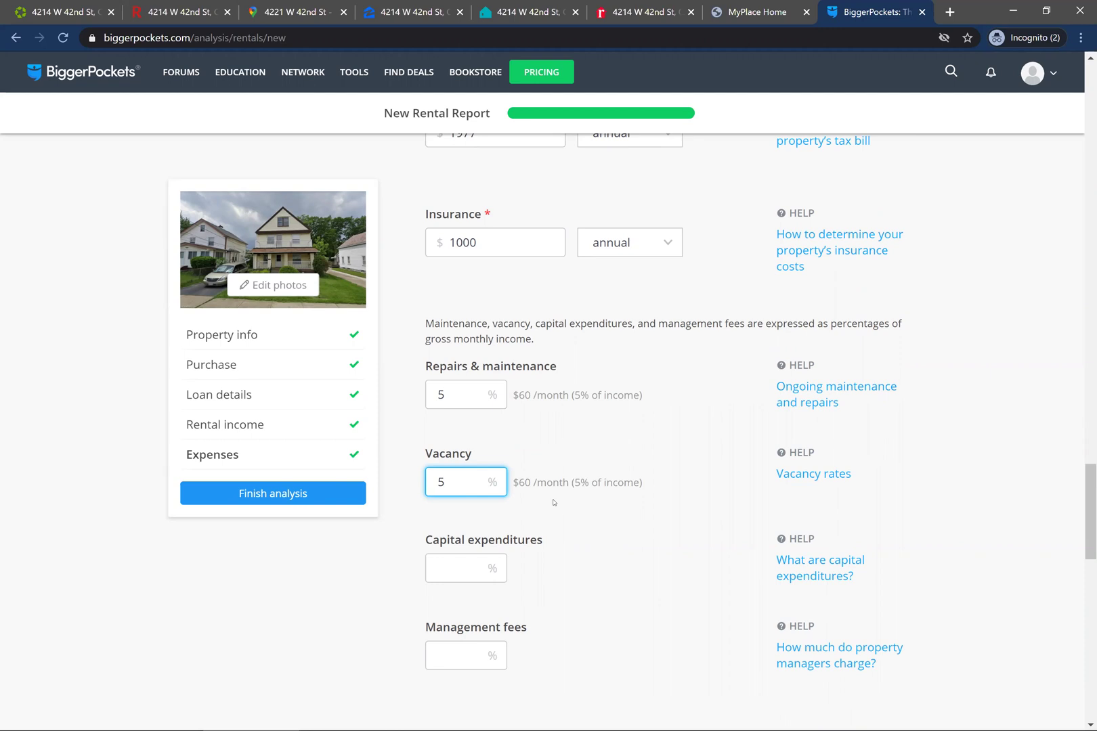
pyautogui.click(451, 557)
pyautogui.write('5')
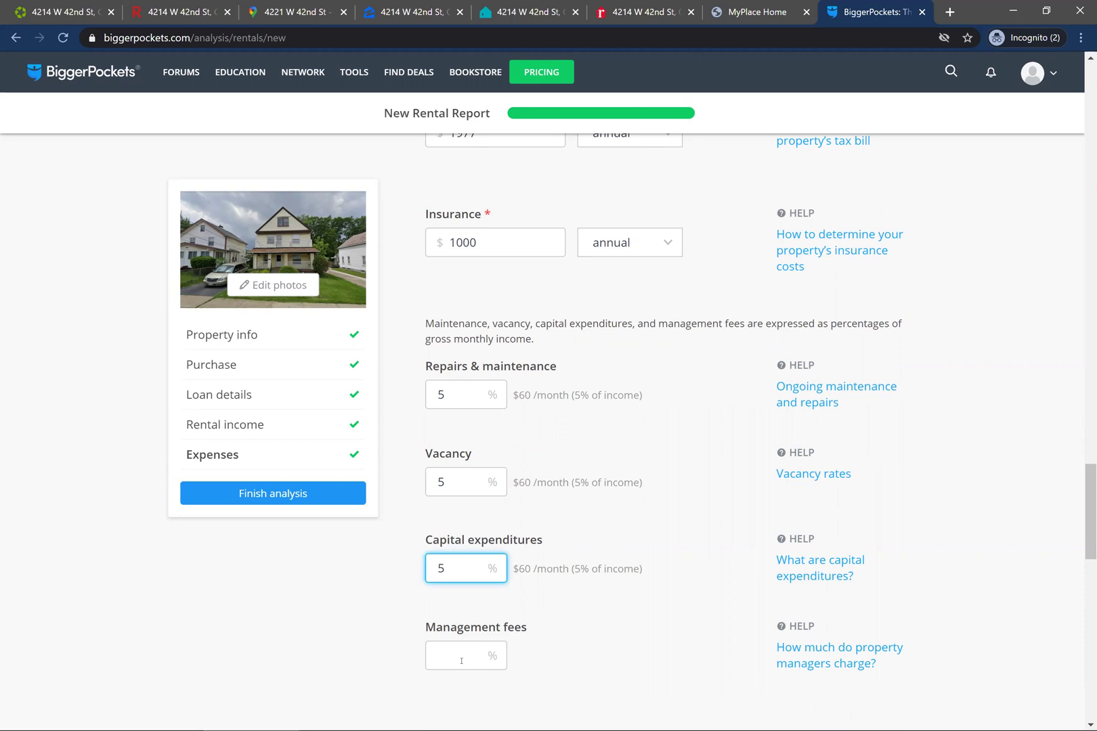
pyautogui.click(461, 660)
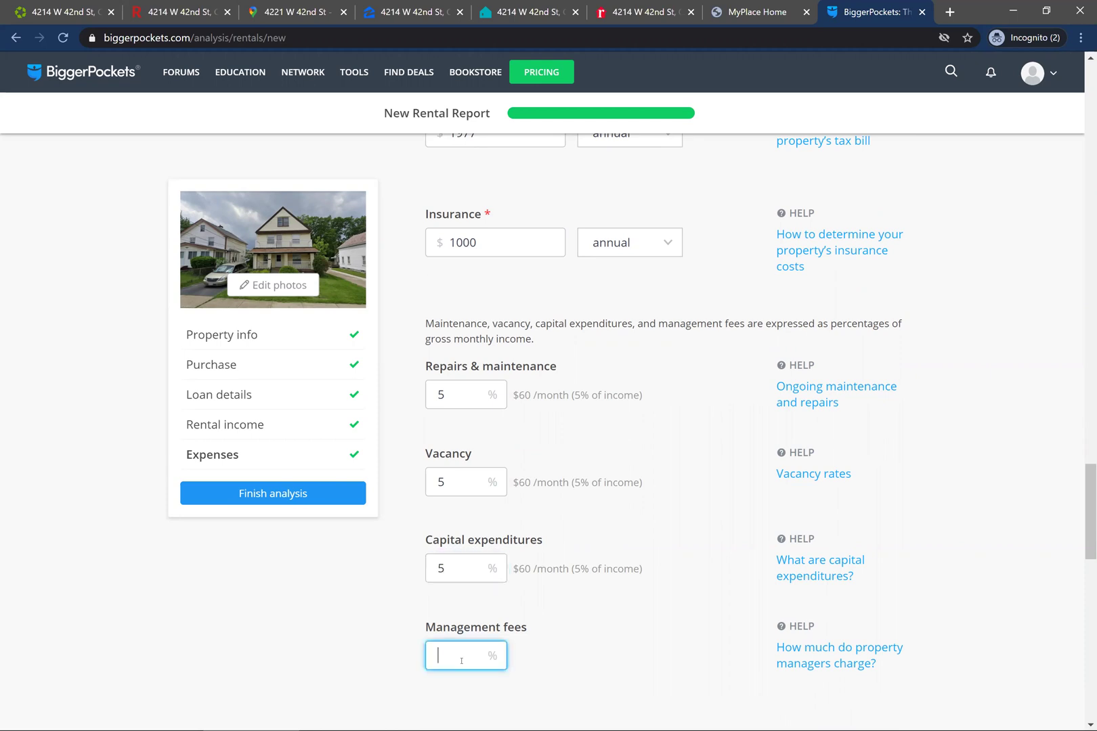
pyautogui.write('10')
pyautogui.press('Tab')
# - Enter $100 monthly water and sewer and $50 garbage, leaving HOA fees blank
pyautogui.scroll(-4, 786, 588)
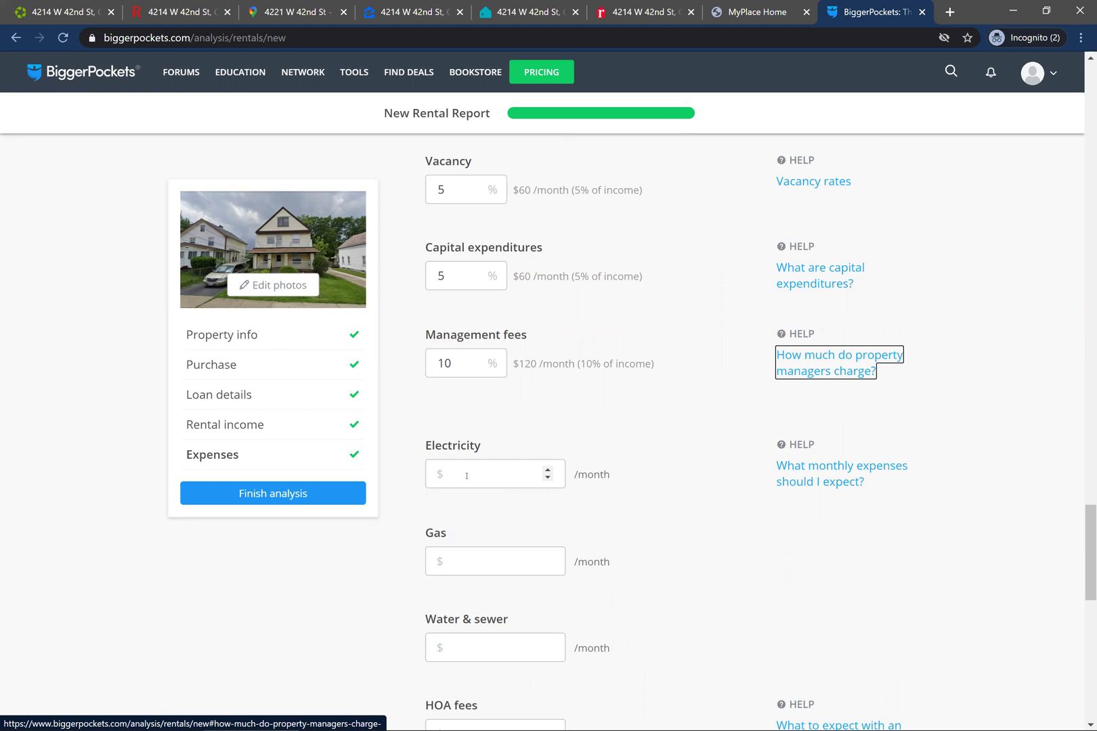
pyautogui.click(489, 645)
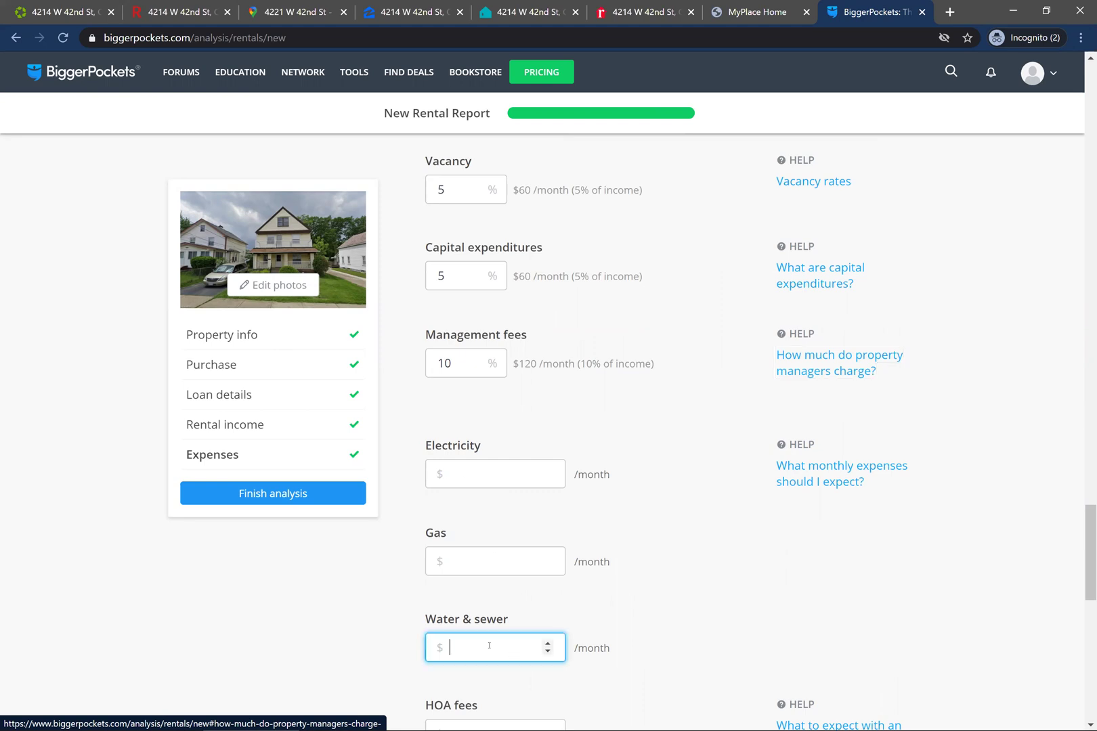
pyautogui.scroll(-2, 629, 587)
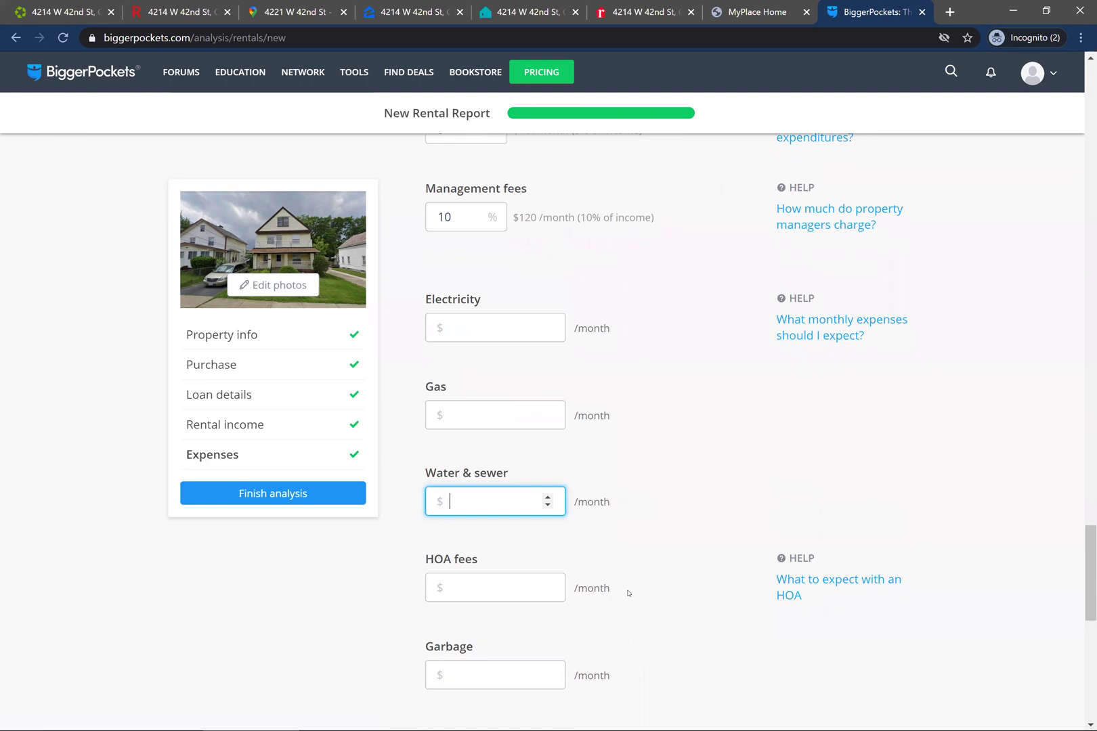
pyautogui.write('100')
pyautogui.press('Tab')
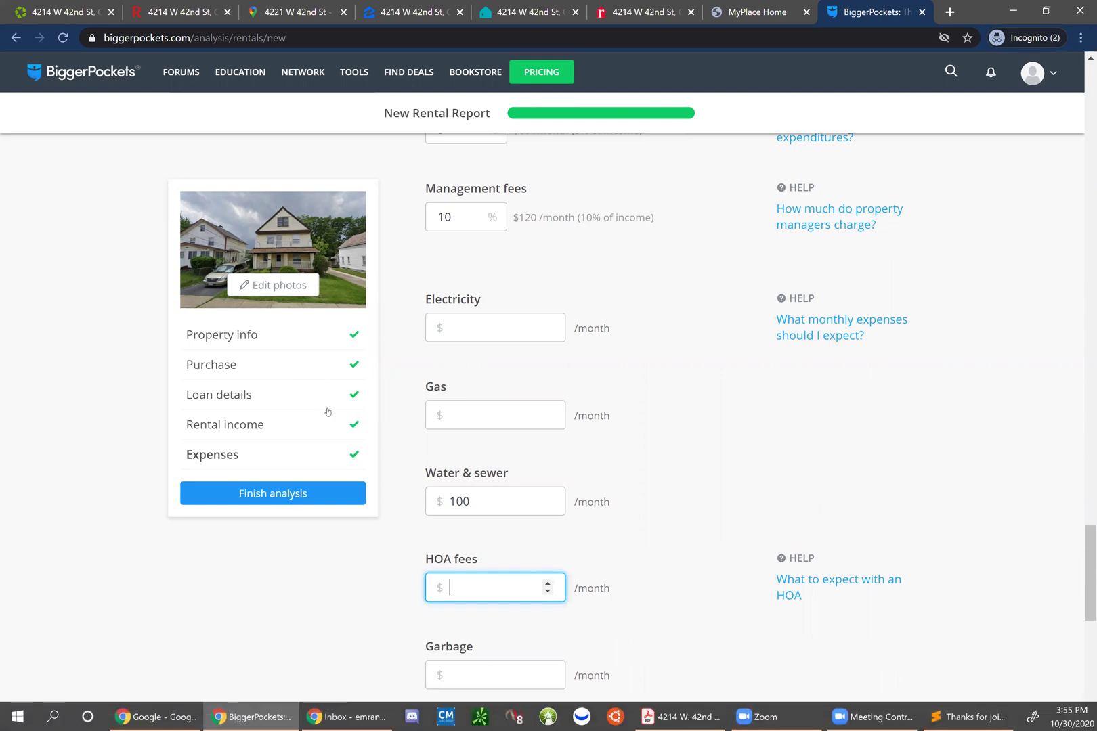
pyautogui.press('Tab')
pyautogui.press('Tab')
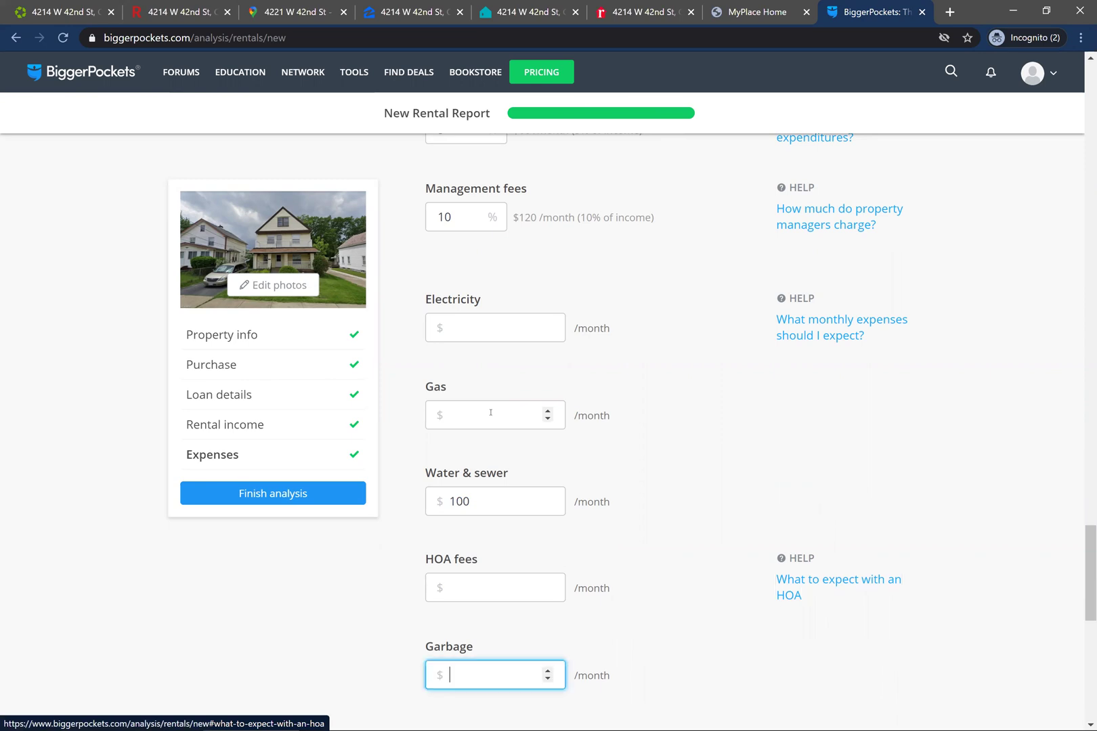
pyautogui.write('50')
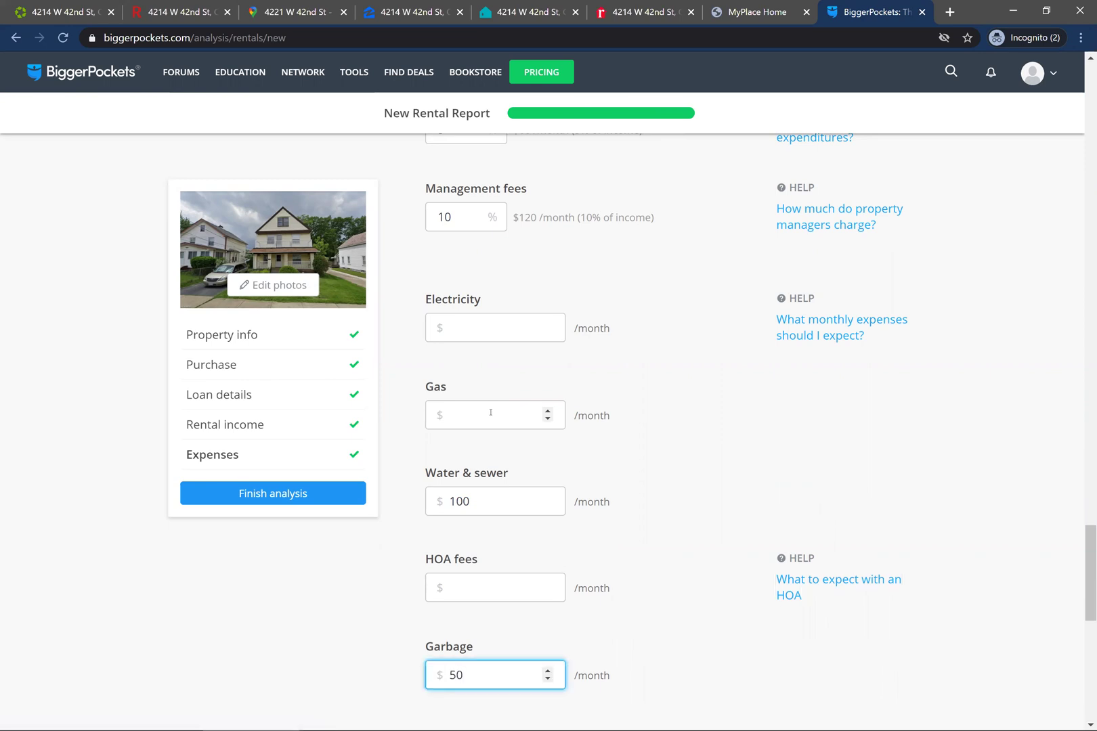
pyautogui.press('Tab')
pyautogui.scroll(-1, 490, 412)
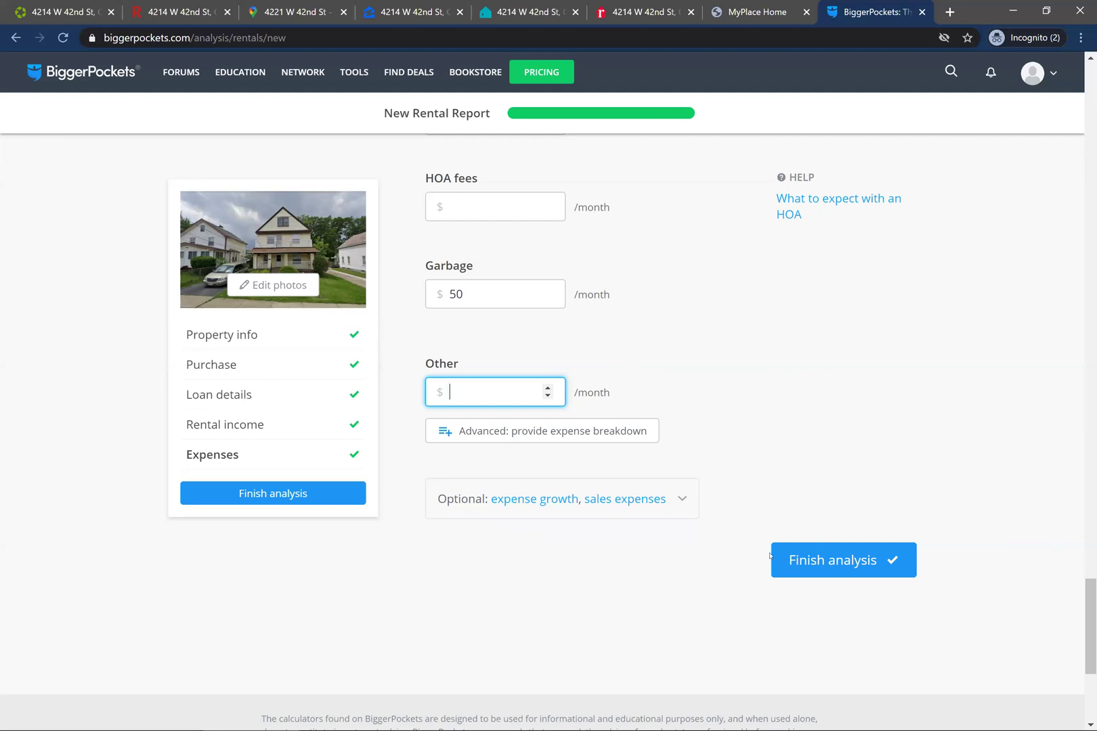
# - Submit the completed rental report with Finish analysis
pyautogui.click(808, 560)
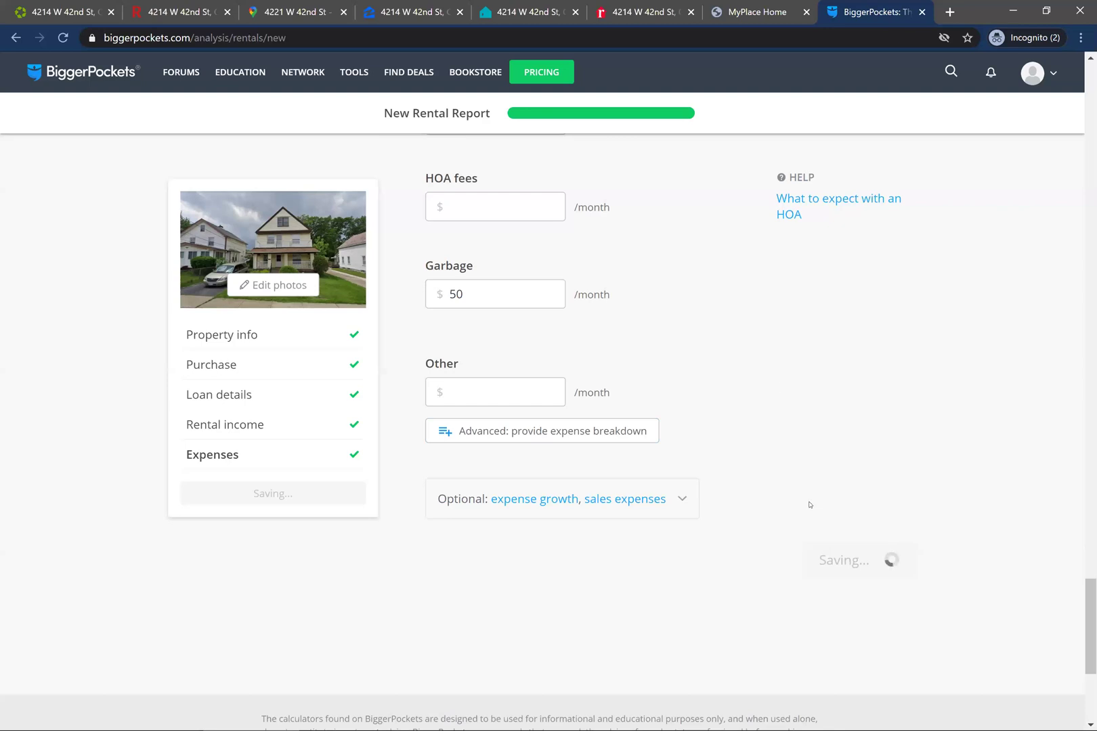
# - Scroll up and back down through the completed report entries while it saves
pyautogui.scroll(4, 801, 501)
pyautogui.scroll(18, 801, 500)
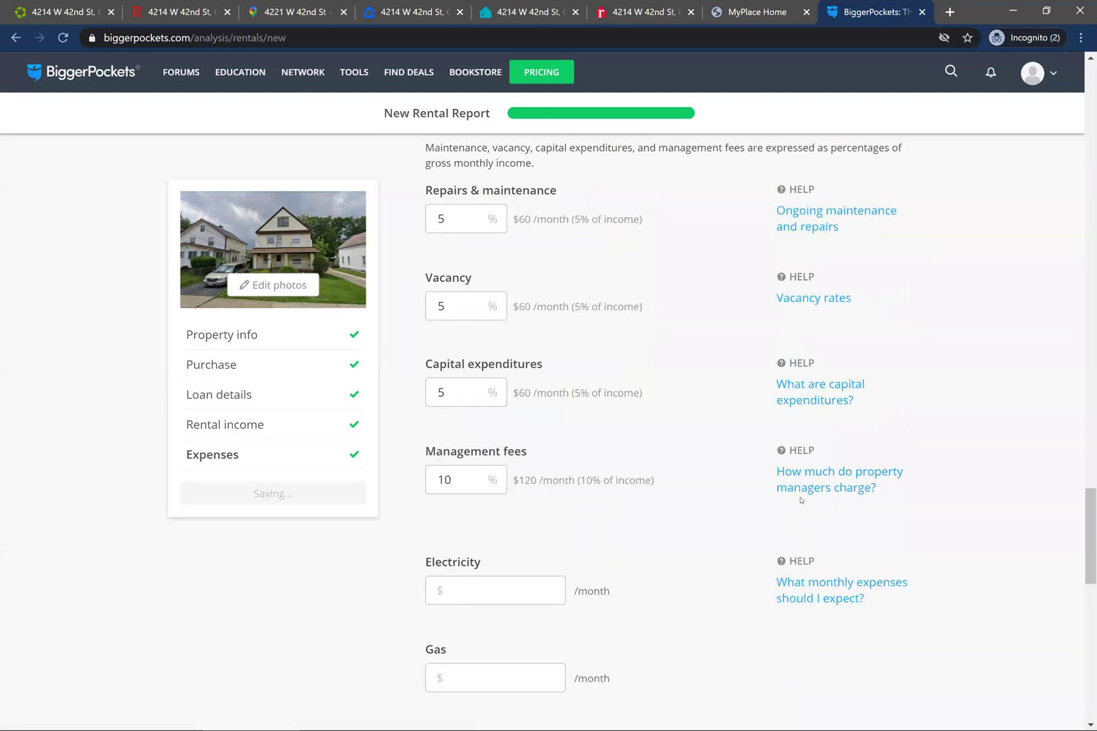
pyautogui.scroll(20, 801, 501)
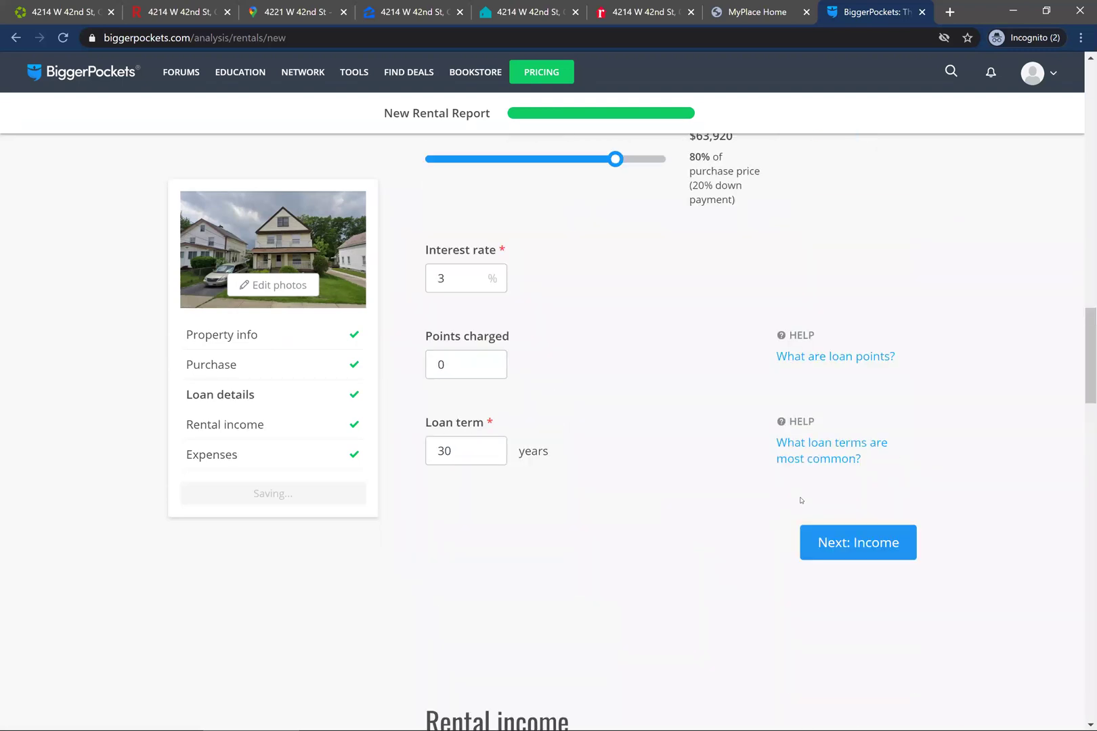
pyautogui.scroll(2, 801, 501)
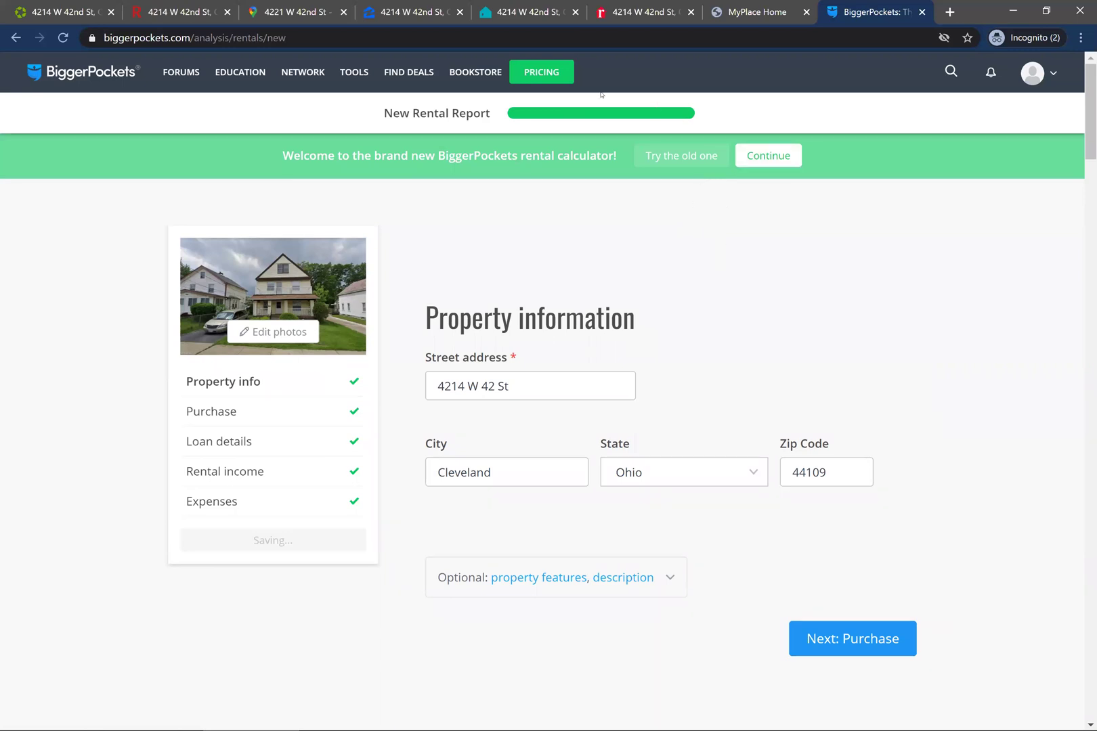
pyautogui.scroll(-15, 854, 337)
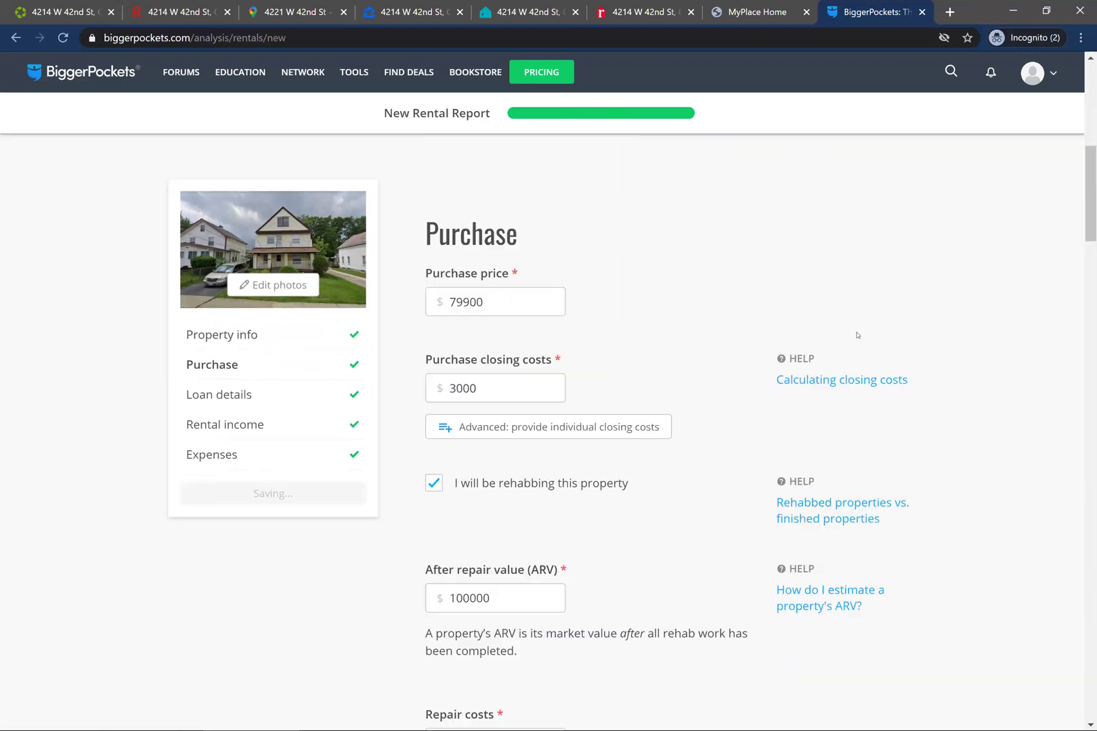
pyautogui.scroll(-20, 851, 334)
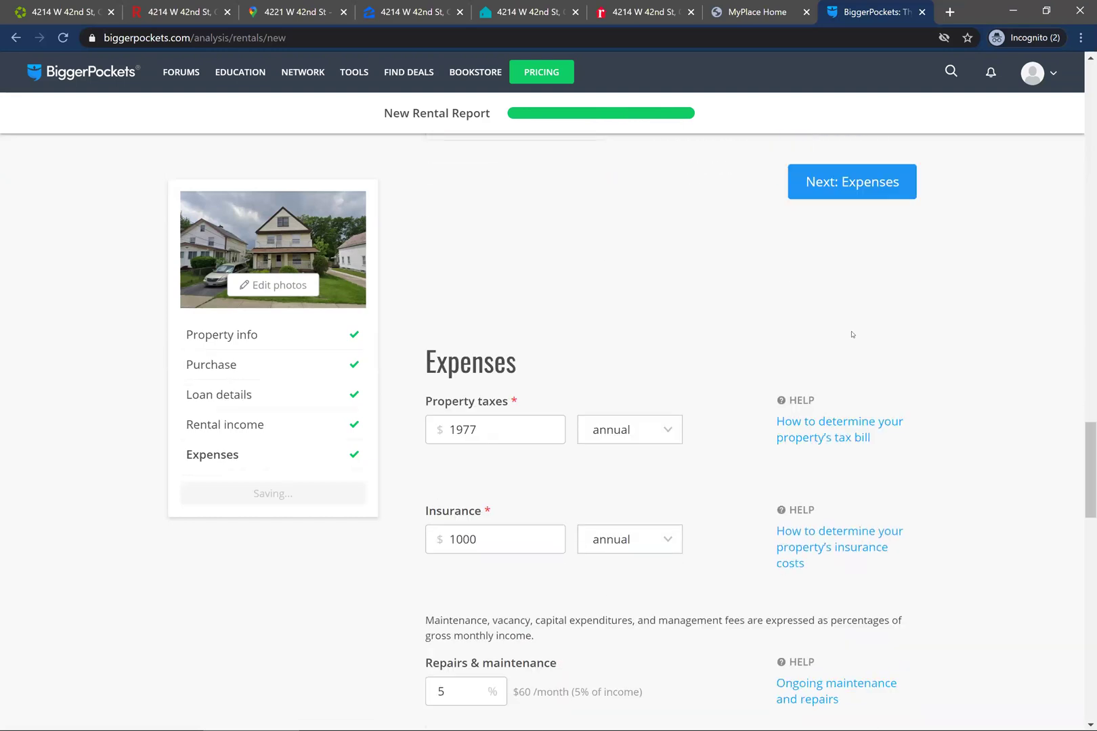
pyautogui.scroll(-5, 852, 336)
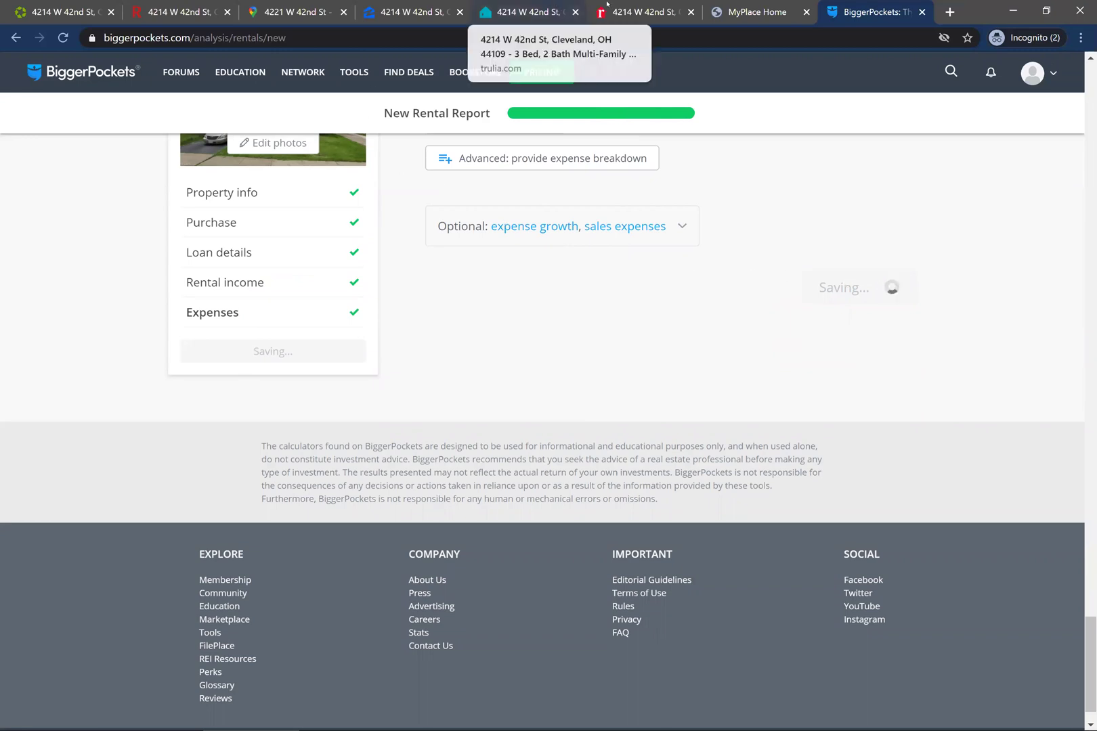
# - Glance through the Apartments.com, Redfin, street imagery and Zillow tabs, then return to BiggerPockets
pyautogui.click(65, 4)
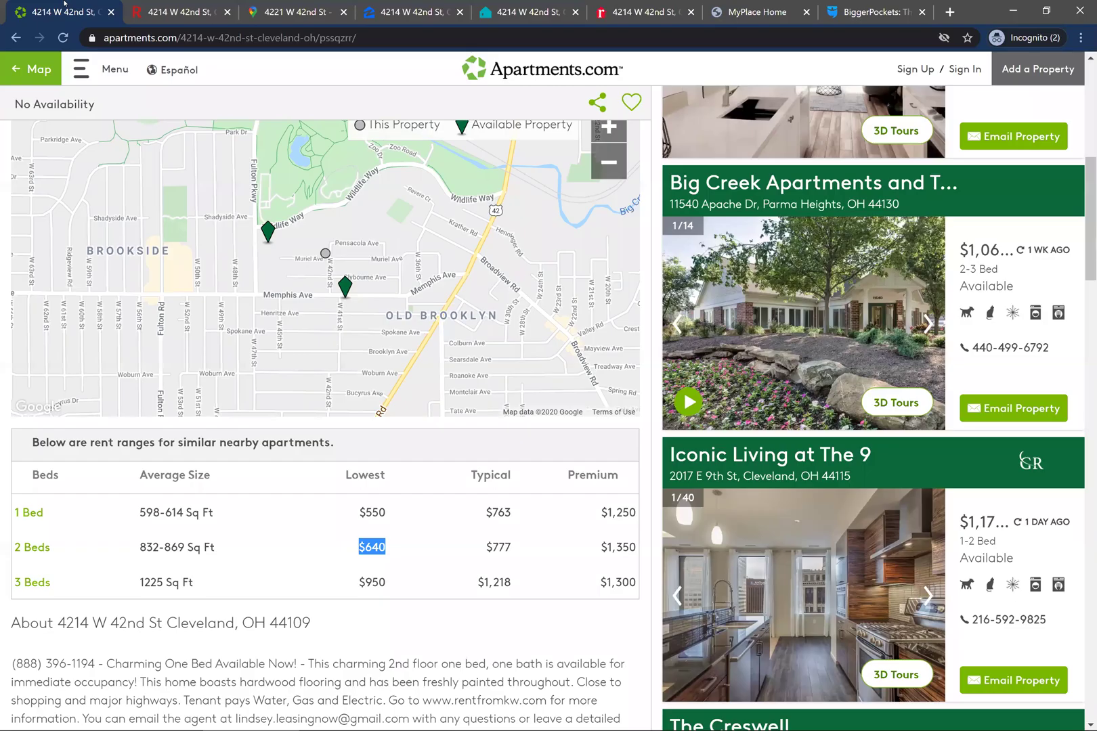
pyautogui.click(173, 4)
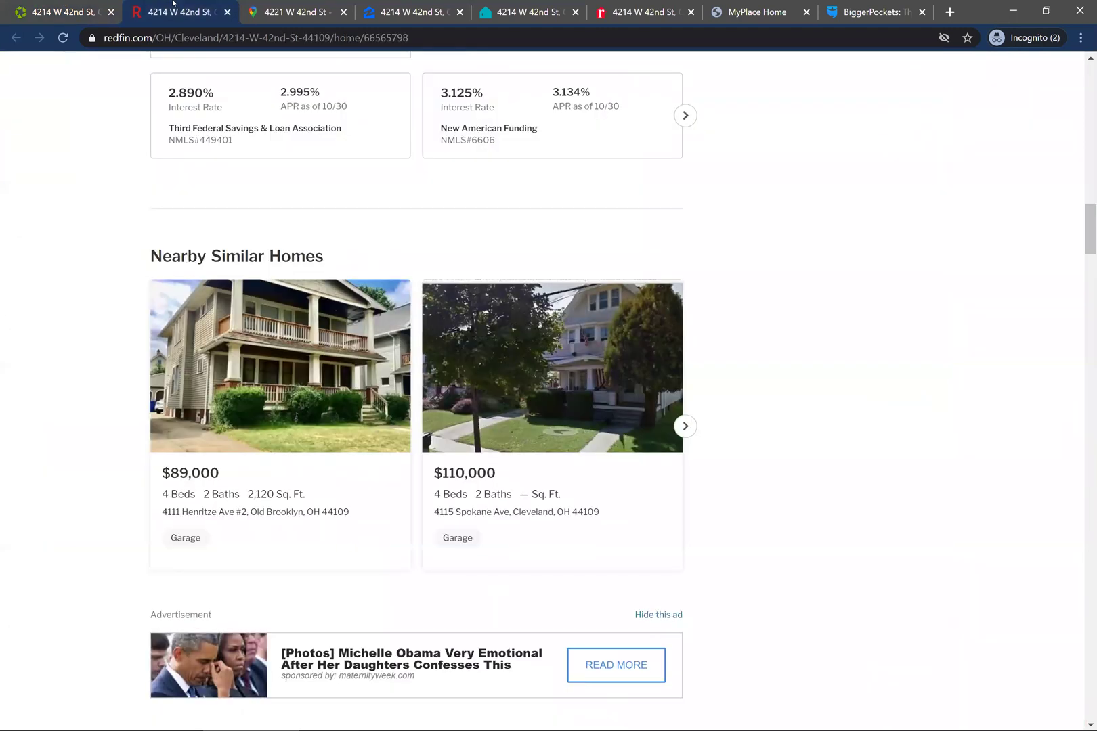
pyautogui.scroll(7, 784, 235)
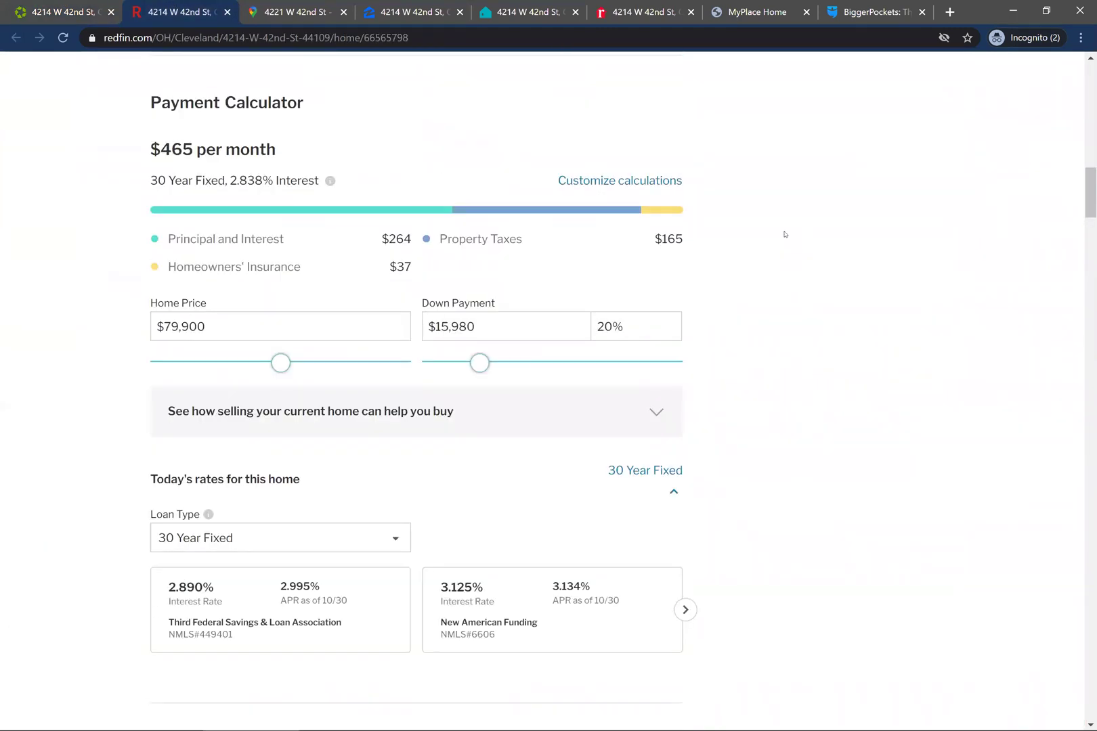
pyautogui.scroll(3, 784, 234)
pyautogui.scroll(3, 786, 234)
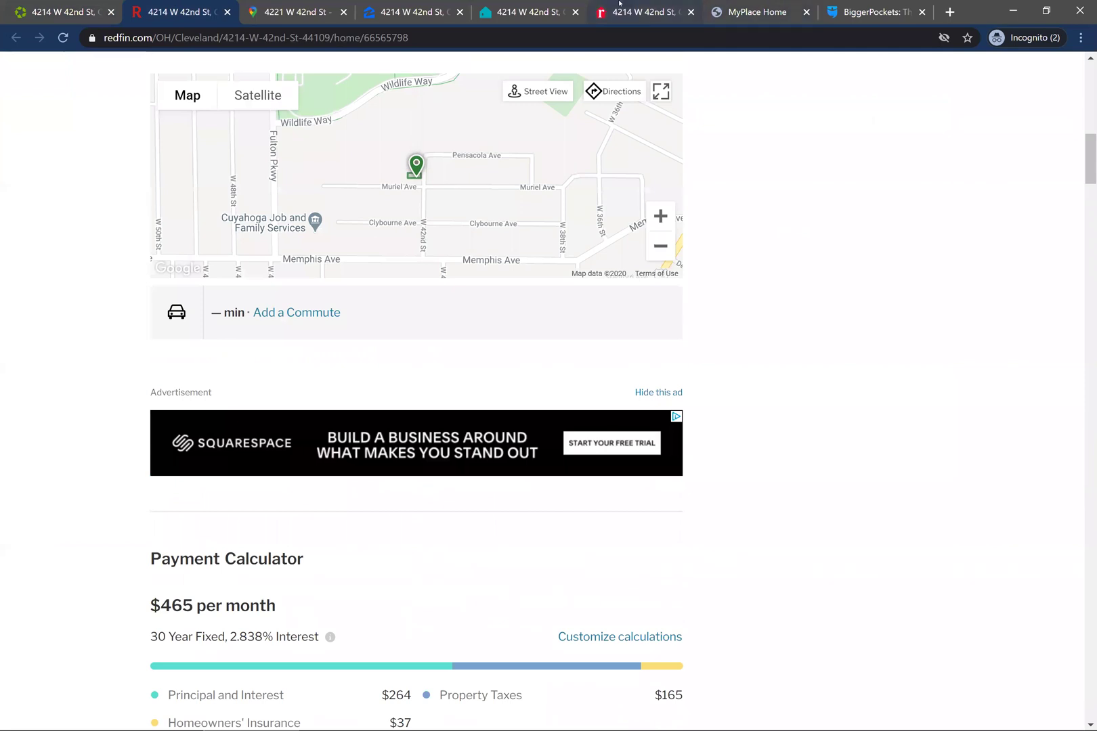
pyautogui.click(293, 3)
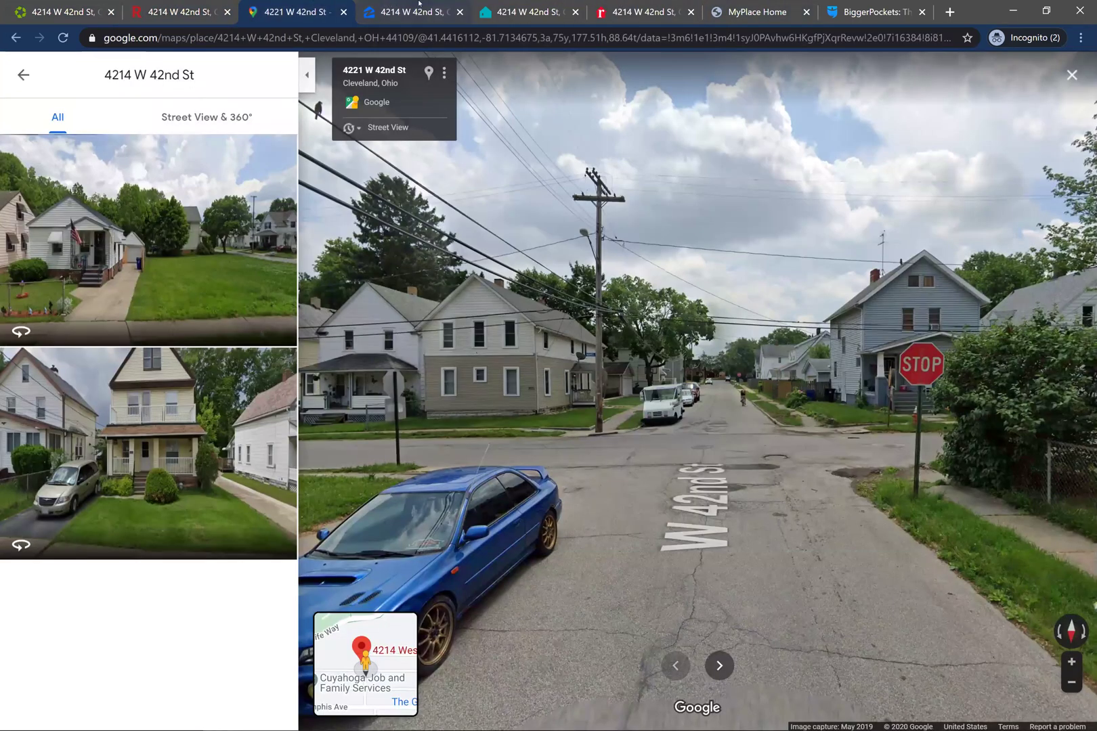
pyautogui.click(410, 6)
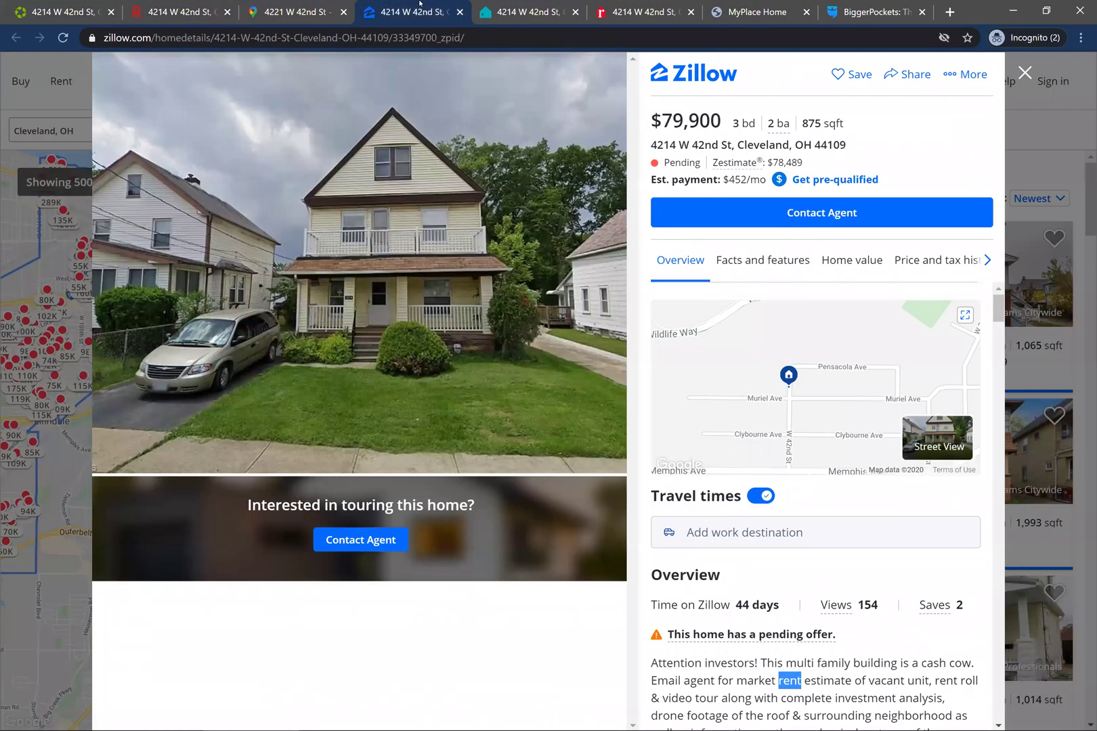
pyautogui.click(875, 8)
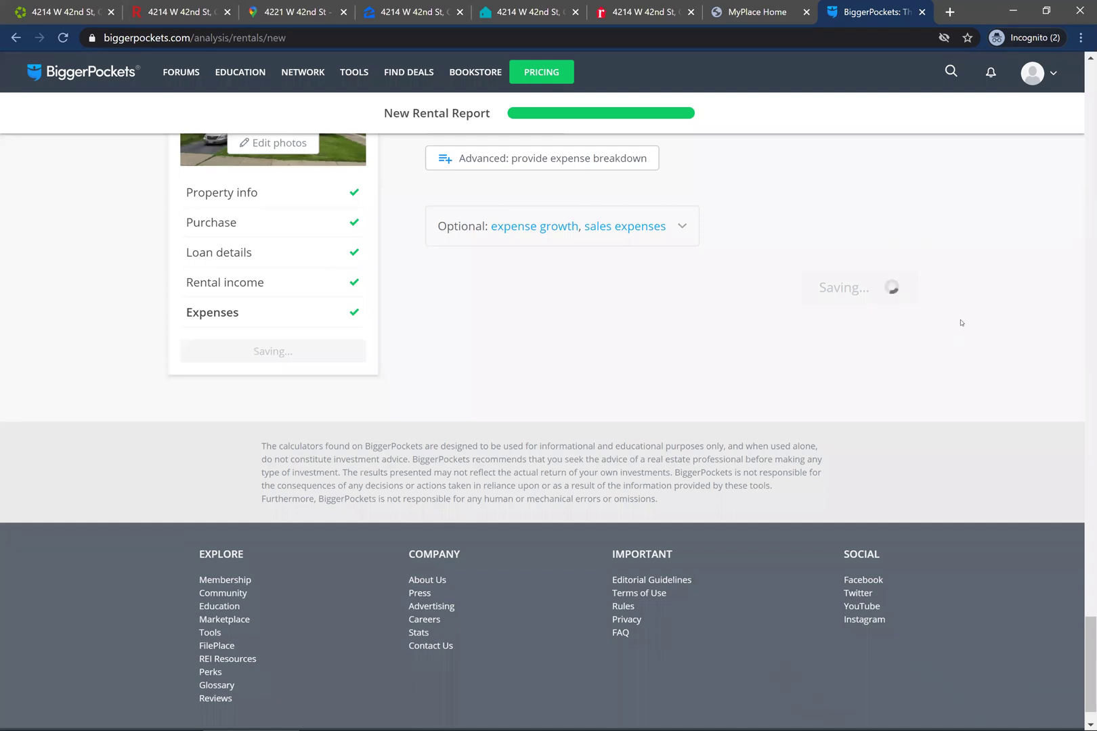
# - Review the Expenses, Income, Loan and Purchase entries as the report completes at $233/mo cash flow
pyautogui.scroll(4, 973, 345)
pyautogui.scroll(1, 976, 346)
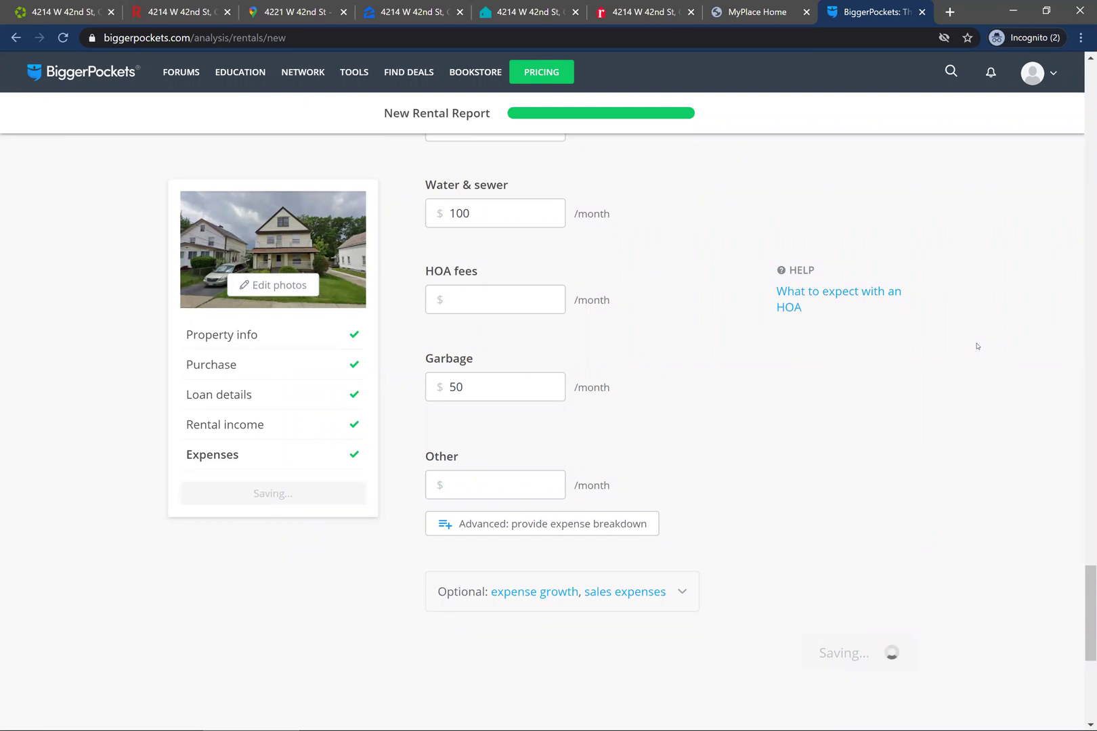
pyautogui.scroll(4, 977, 346)
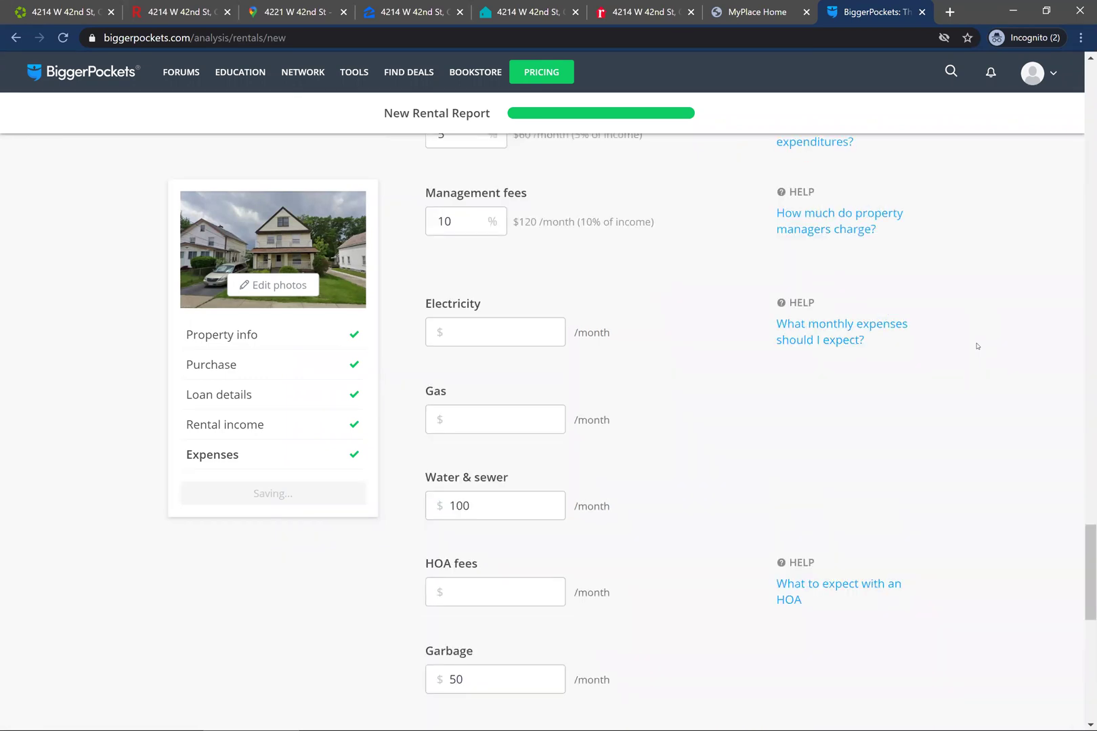
pyautogui.scroll(5, 976, 346)
pyautogui.scroll(4, 977, 346)
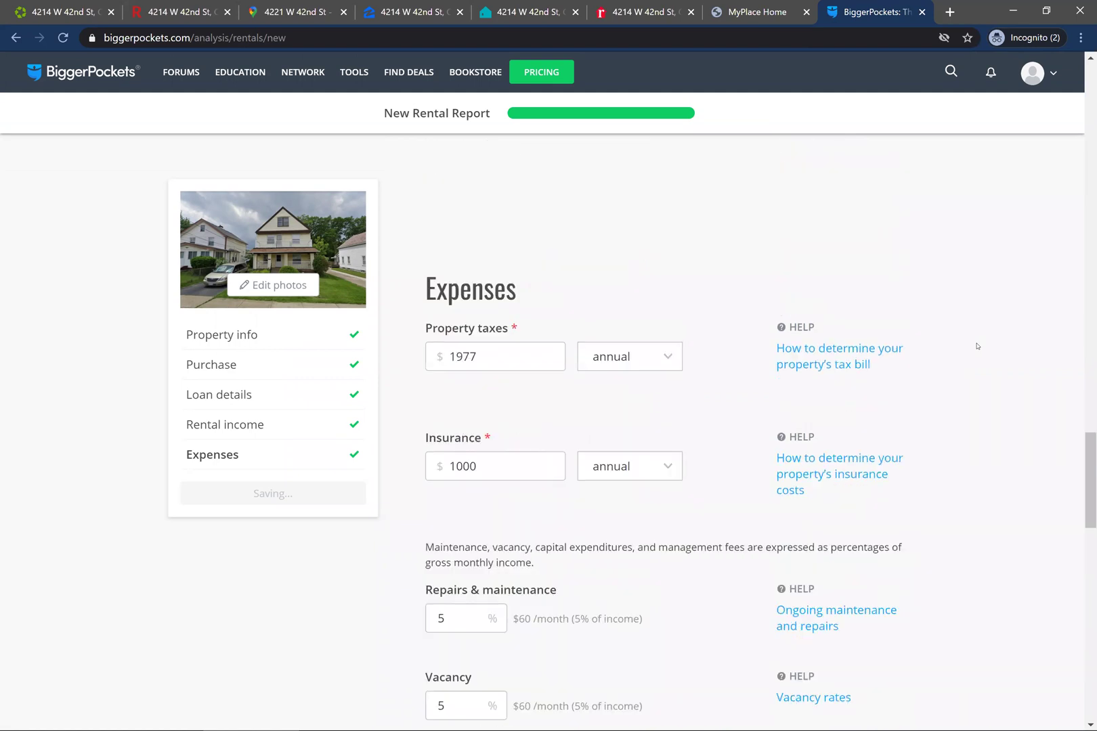
pyautogui.scroll(20, 977, 346)
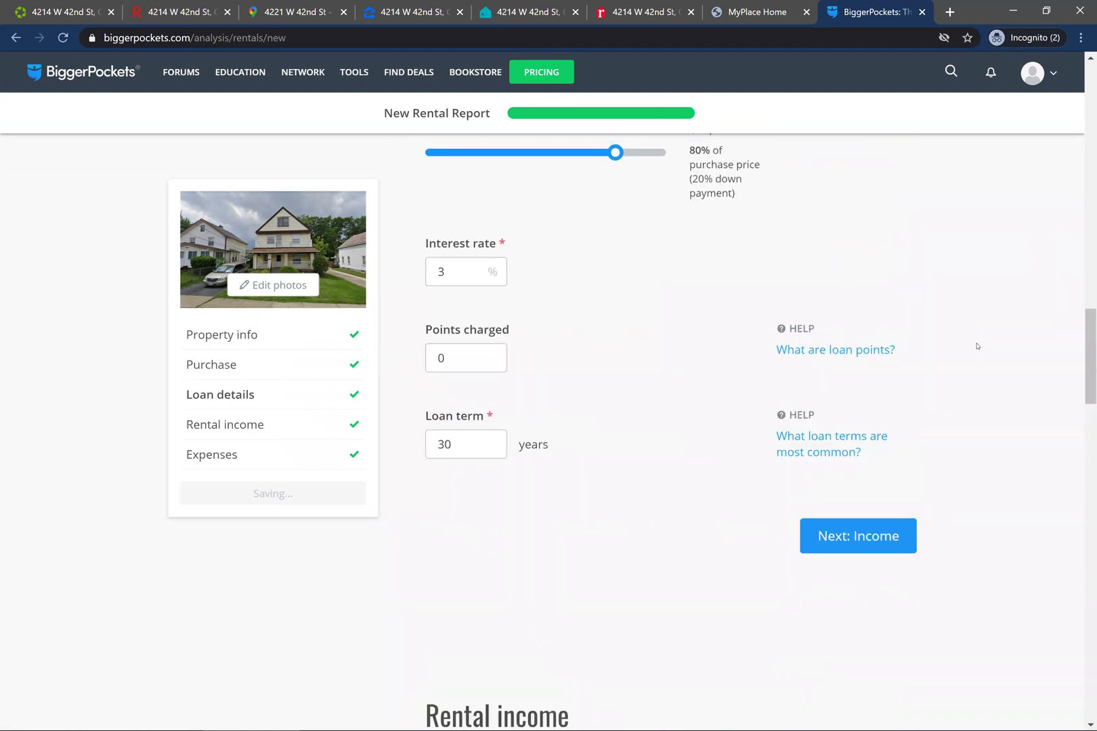
pyautogui.scroll(7, 977, 346)
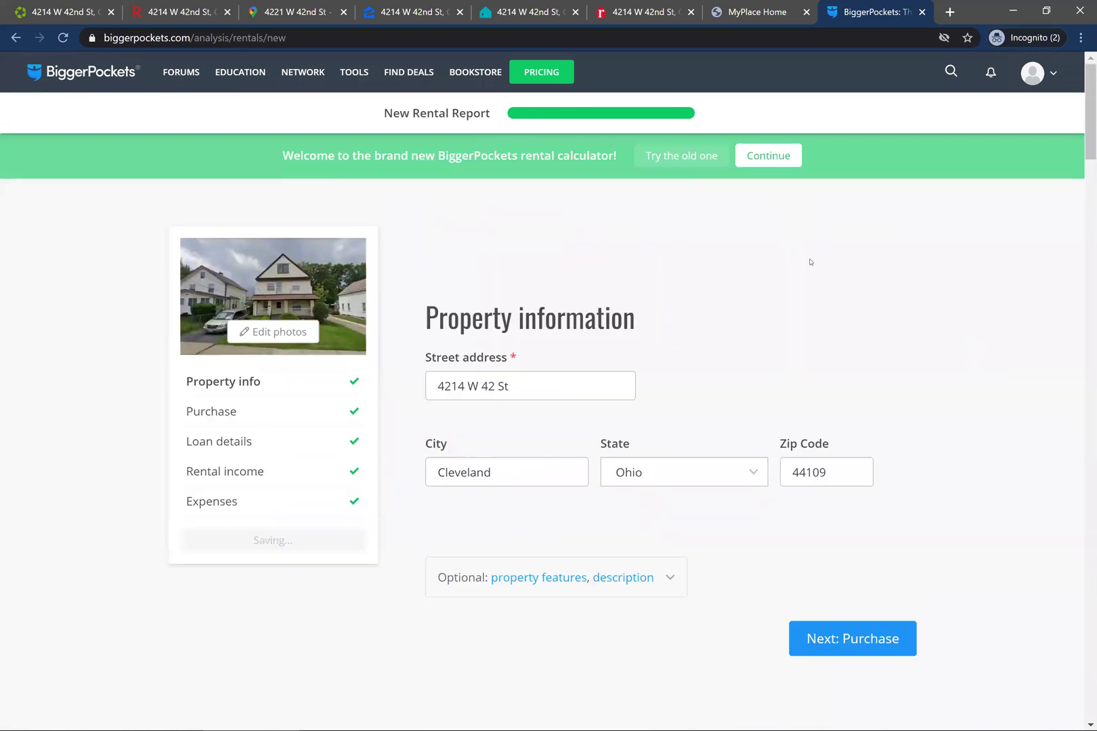
pyautogui.scroll(-15, 748, 311)
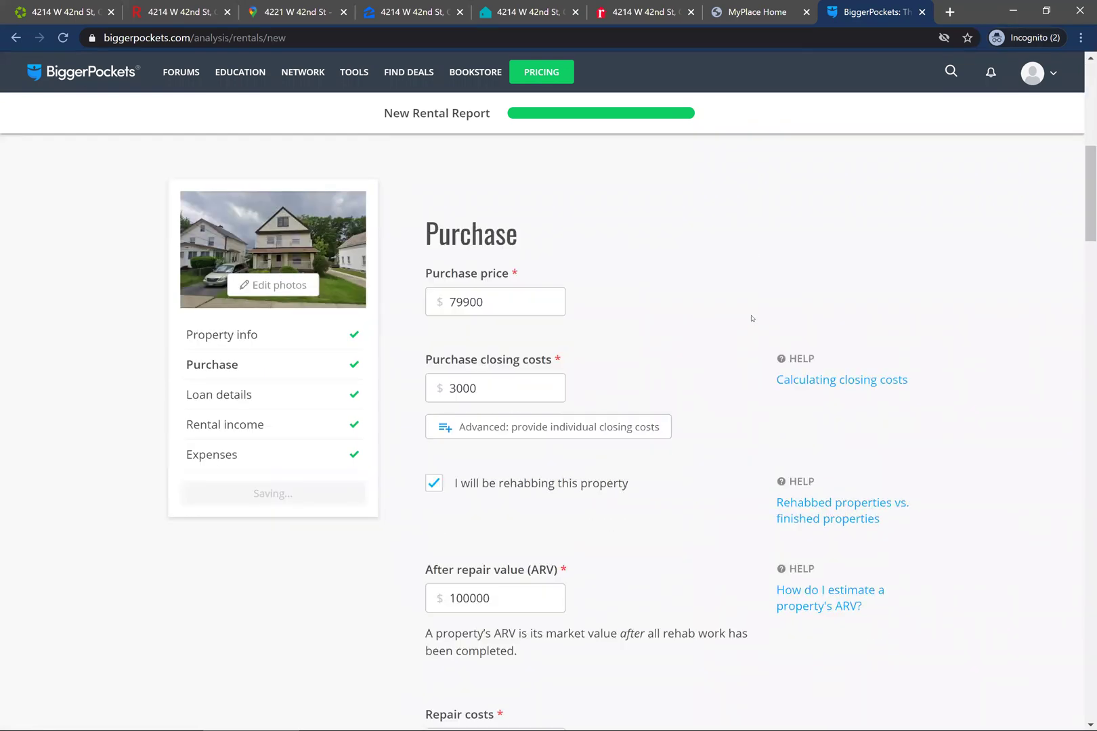
pyautogui.scroll(-15, 750, 318)
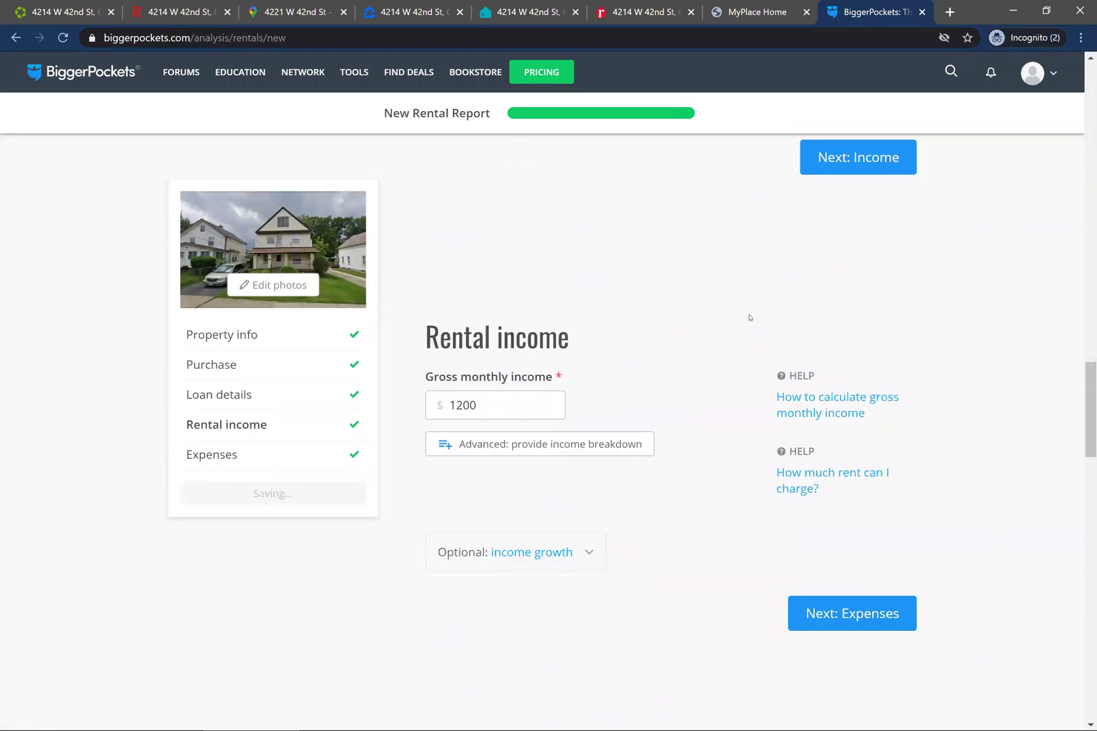
pyautogui.scroll(-5, 750, 322)
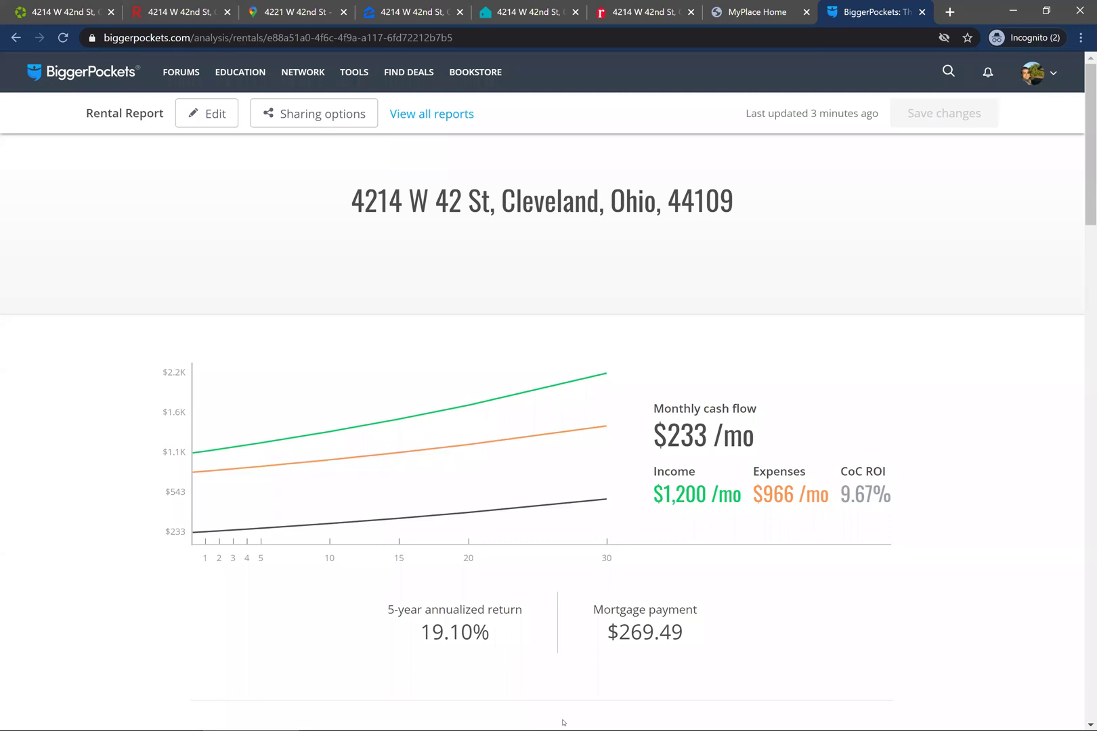
pyautogui.scroll(-2, 870, 635)
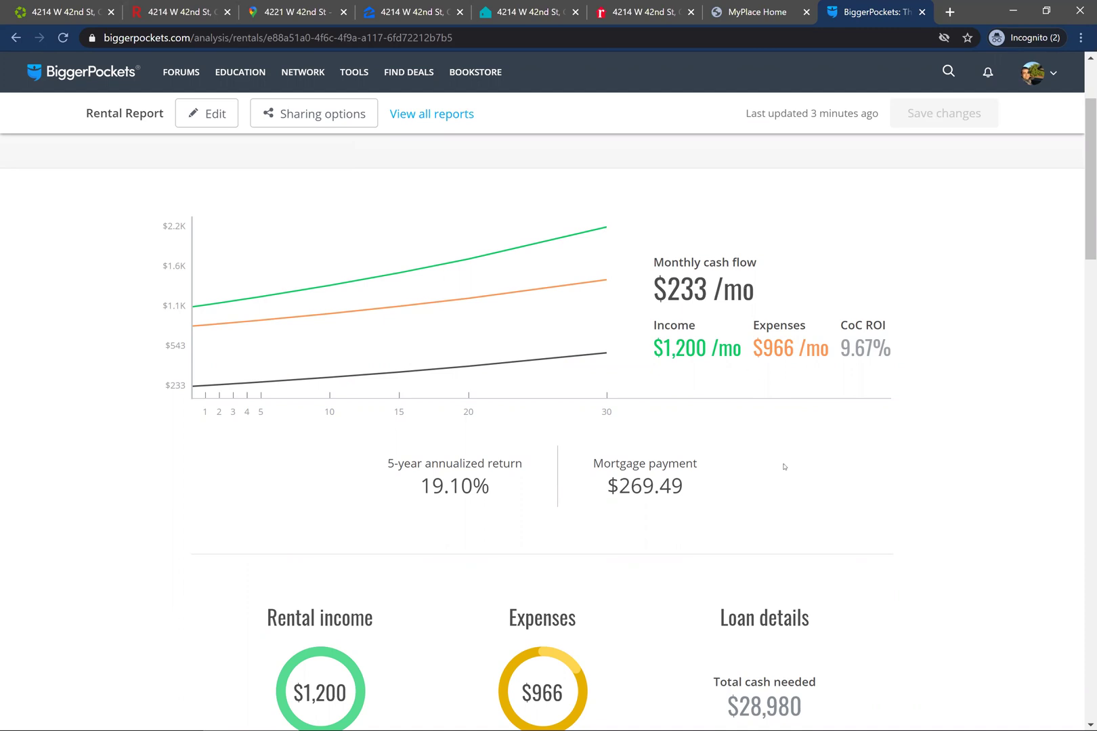
pyautogui.scroll(-1, 783, 465)
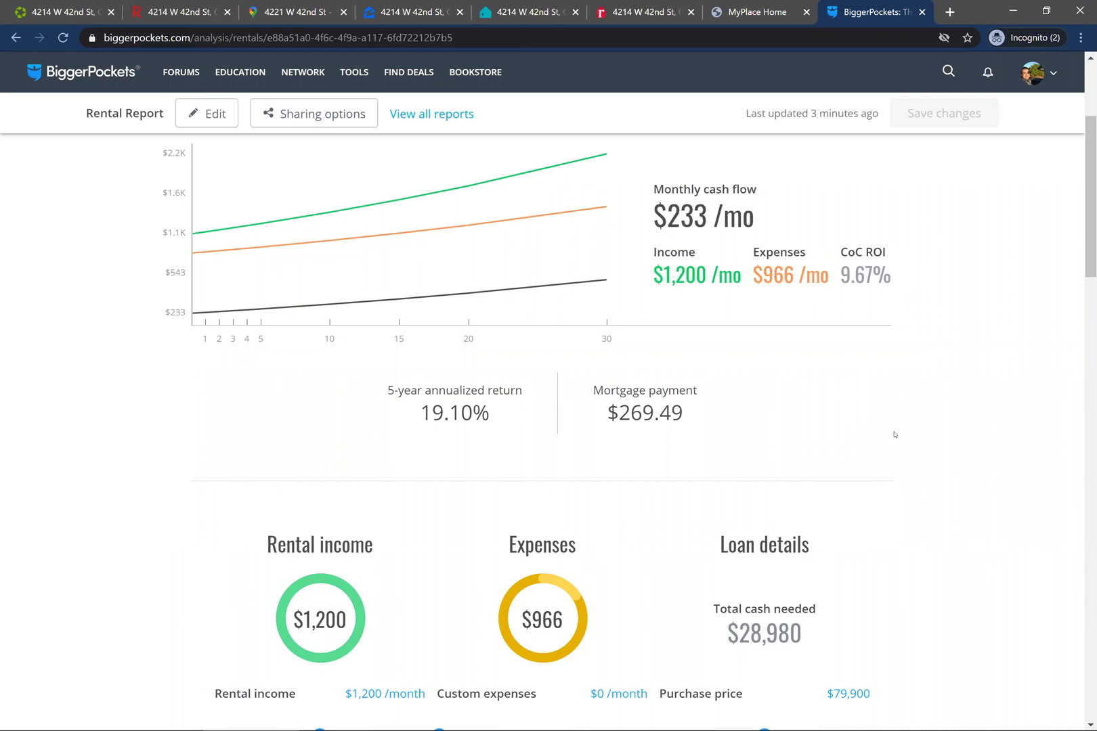
pyautogui.scroll(-4, 893, 434)
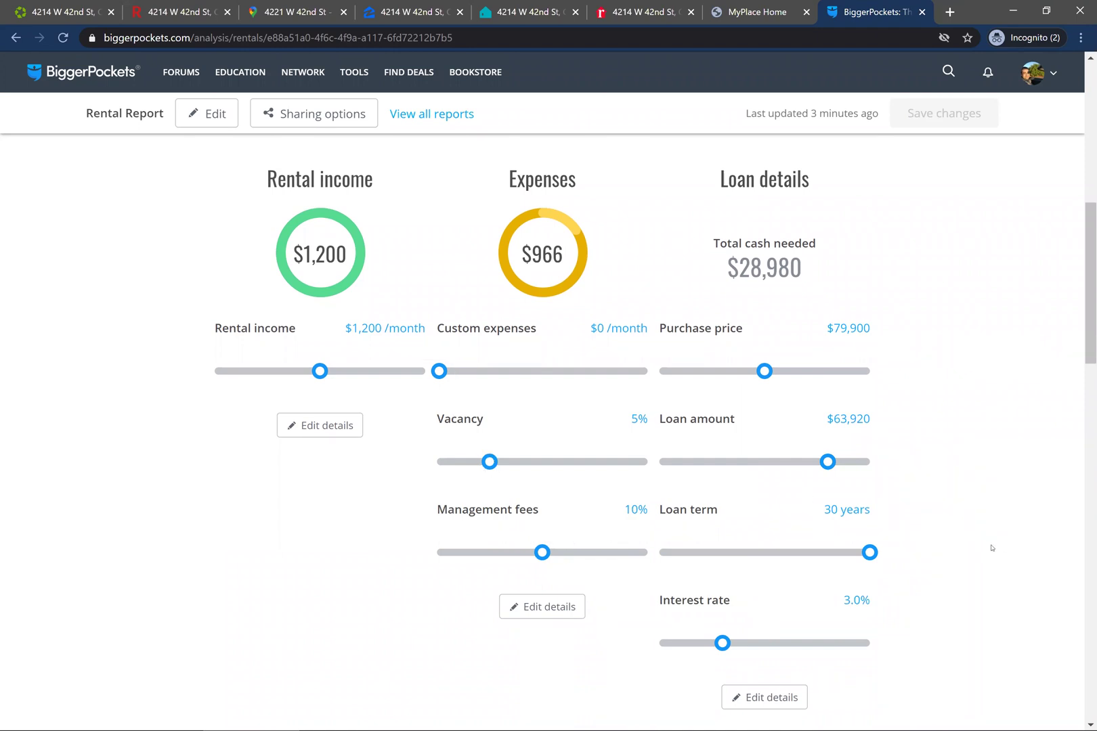
pyautogui.scroll(-1, 991, 547)
pyautogui.scroll(-5, 991, 547)
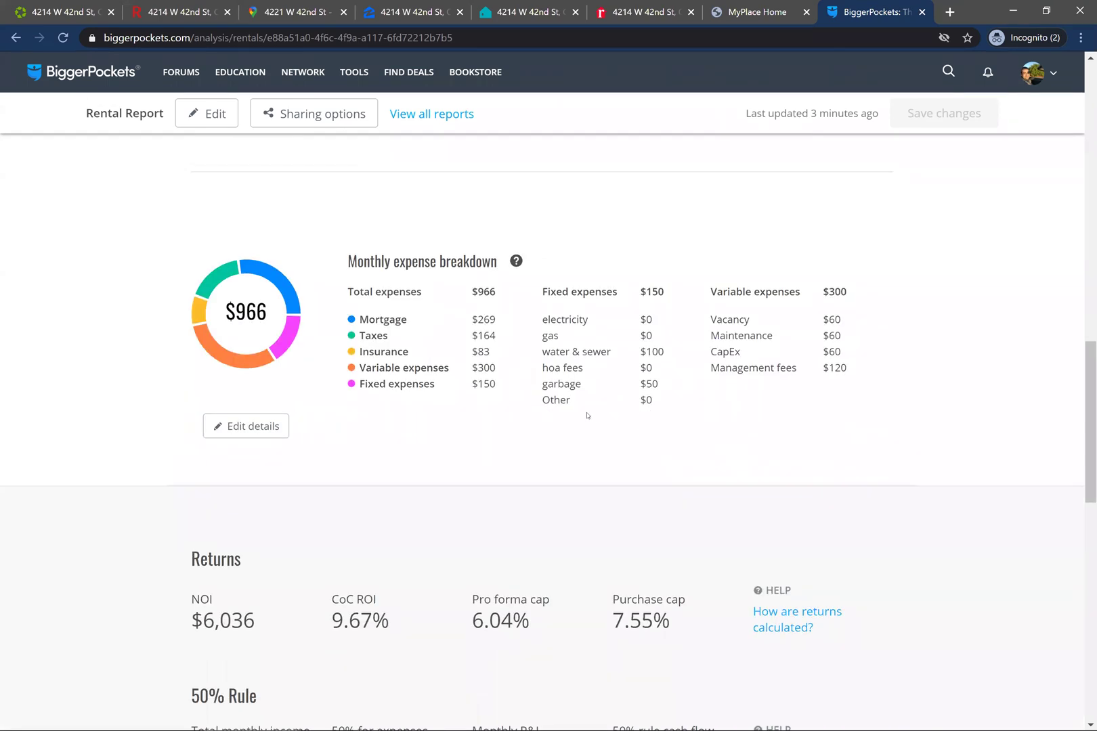
pyautogui.scroll(-1, 596, 417)
pyautogui.scroll(-2, 595, 418)
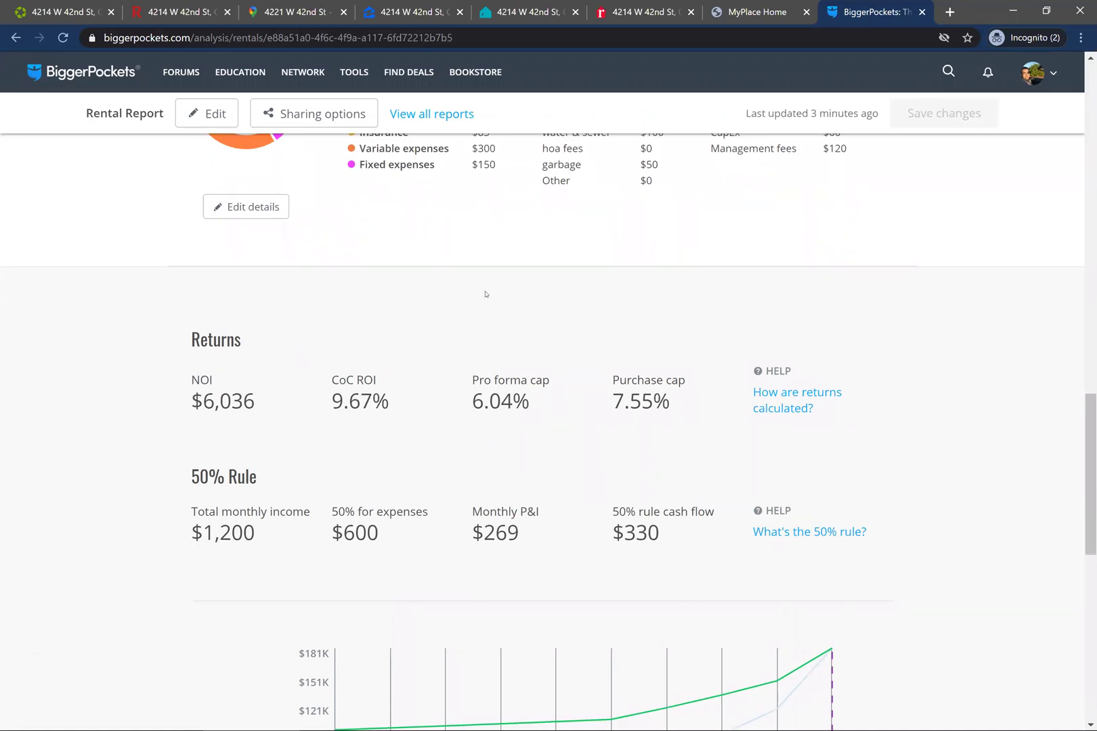
pyautogui.scroll(-1, 592, 399)
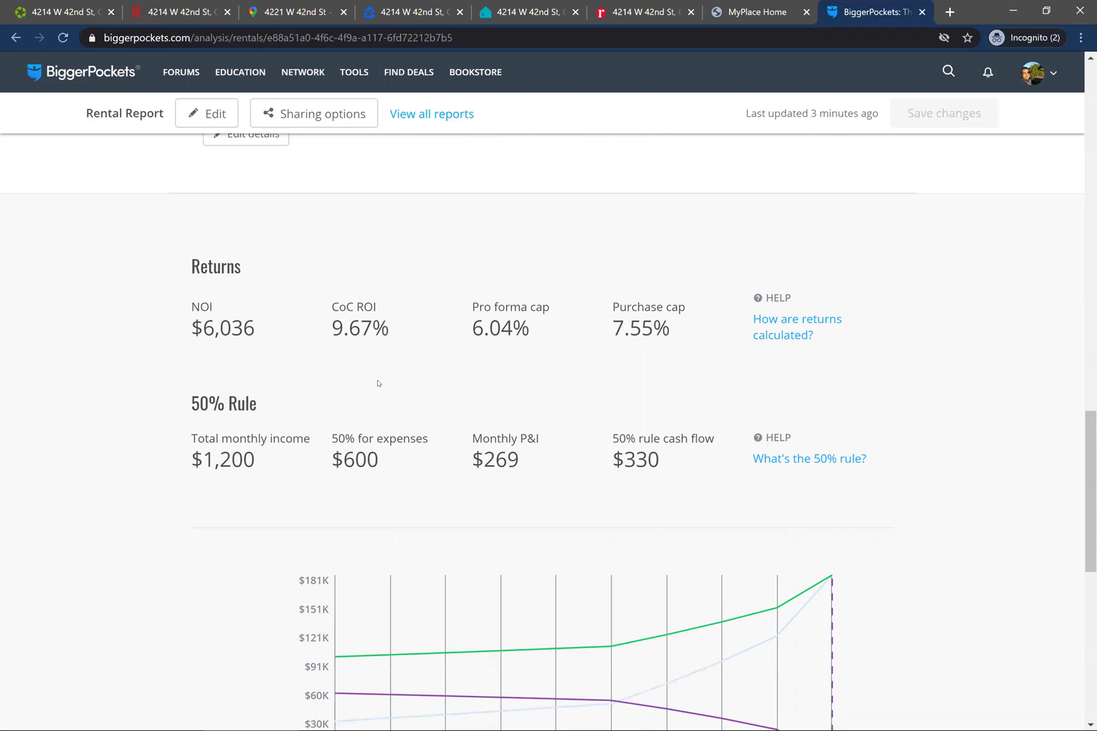
pyautogui.scroll(3, 464, 390)
pyautogui.scroll(-2, 464, 389)
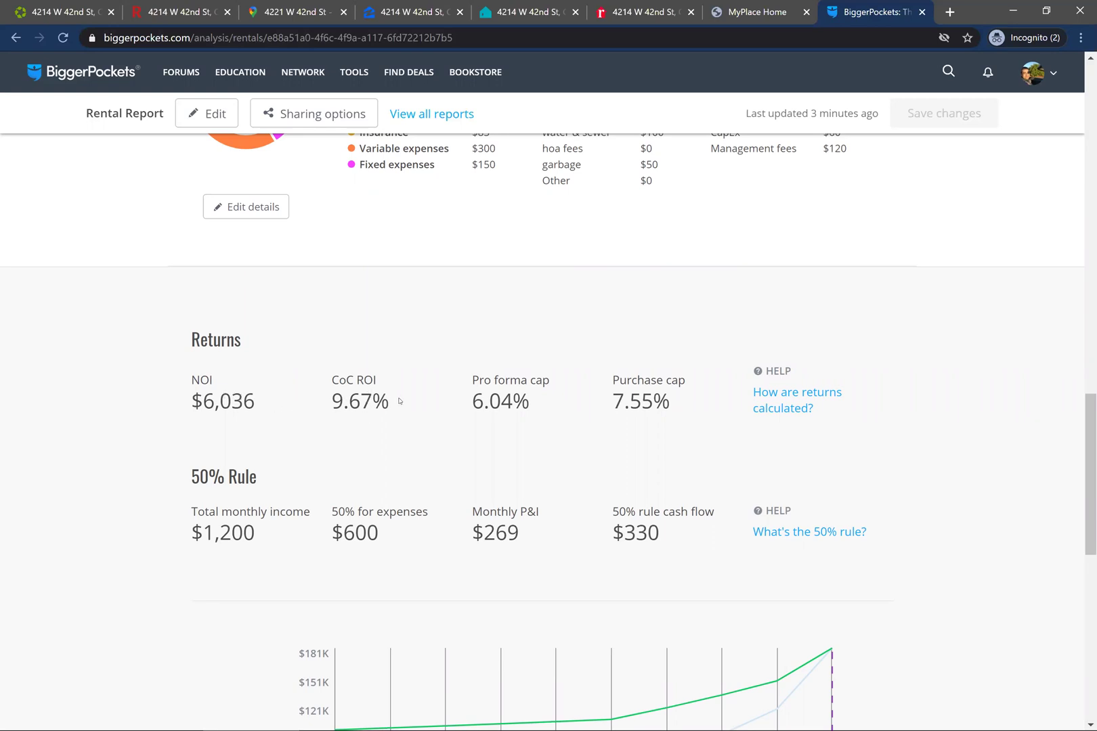
pyautogui.scroll(-7, 551, 466)
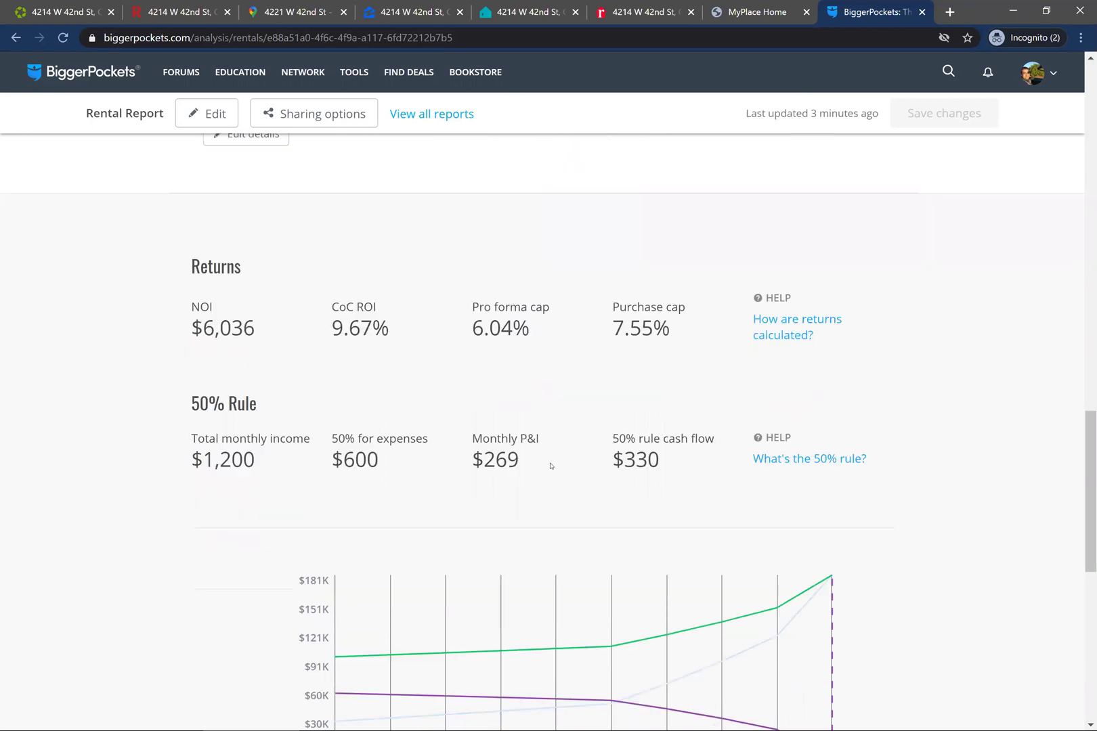
pyautogui.scroll(4, 551, 465)
pyautogui.scroll(12, 551, 466)
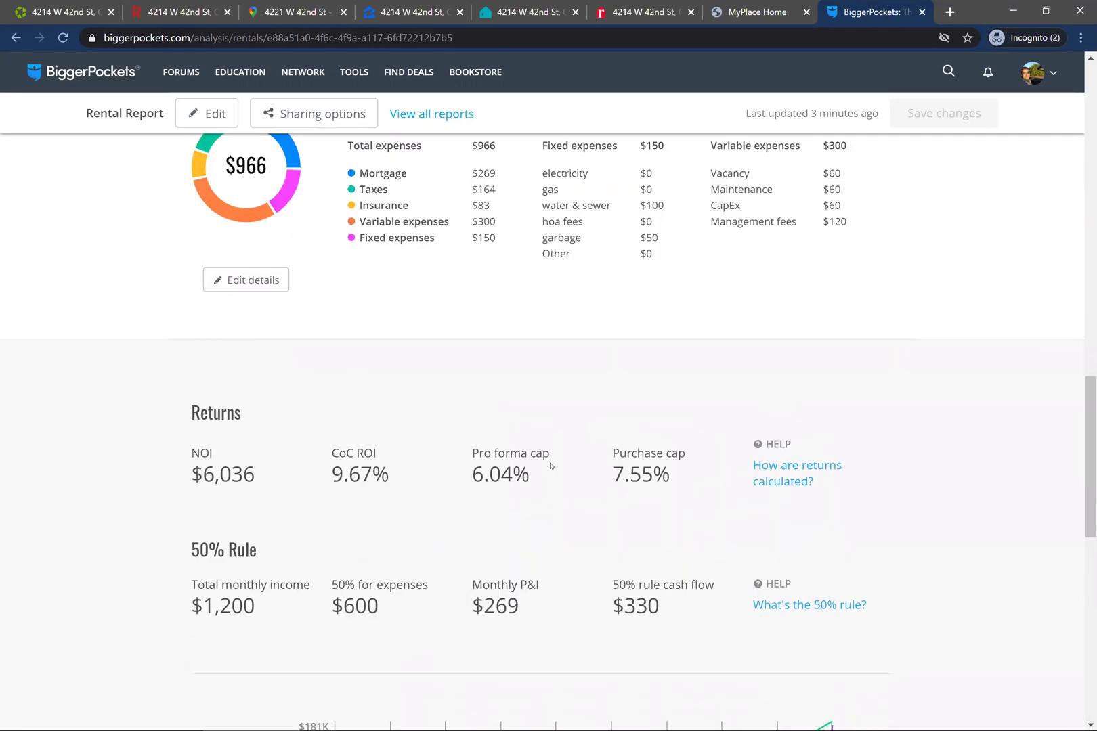
pyautogui.scroll(4, 552, 466)
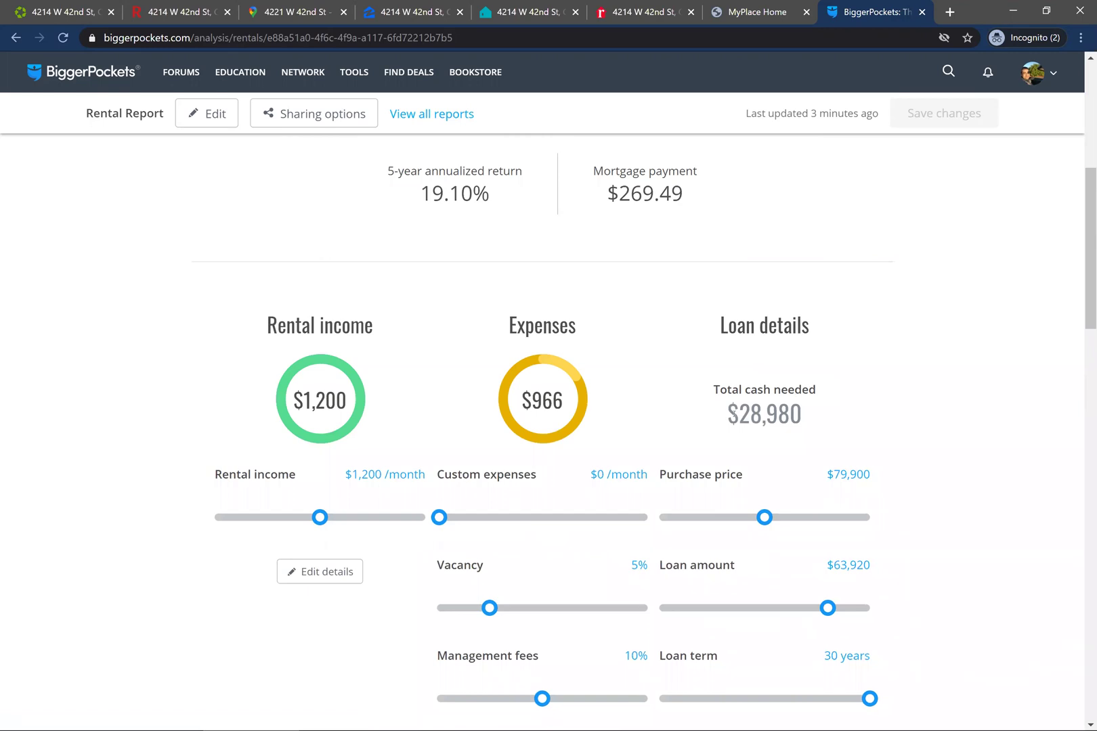
pyautogui.moveTo(727, 413); pyautogui.dragTo(802, 415)
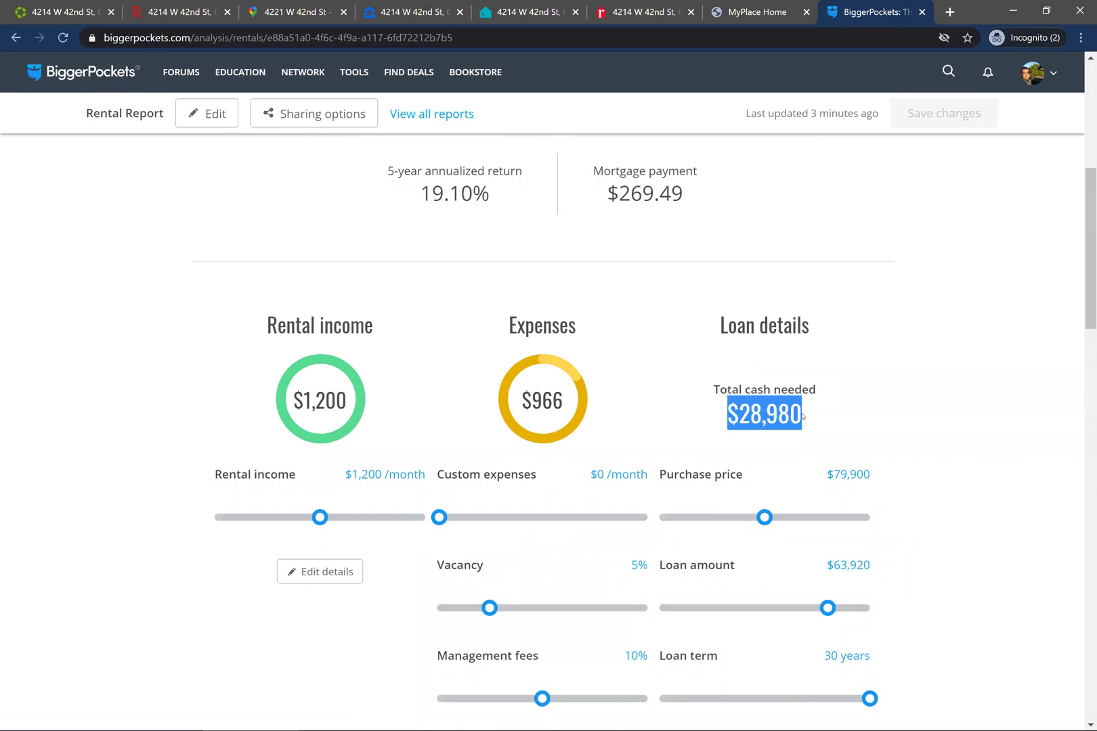
pyautogui.click(803, 415)
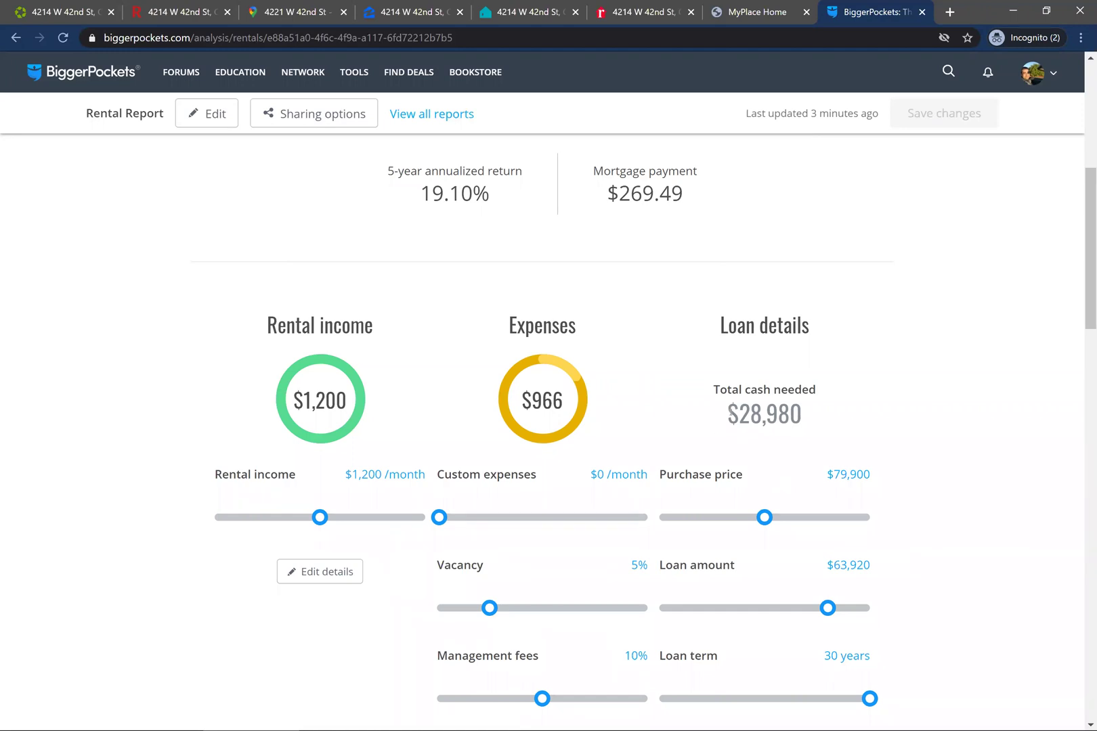
pyautogui.doubleClick(805, 418)
pyautogui.scroll(4, 909, 428)
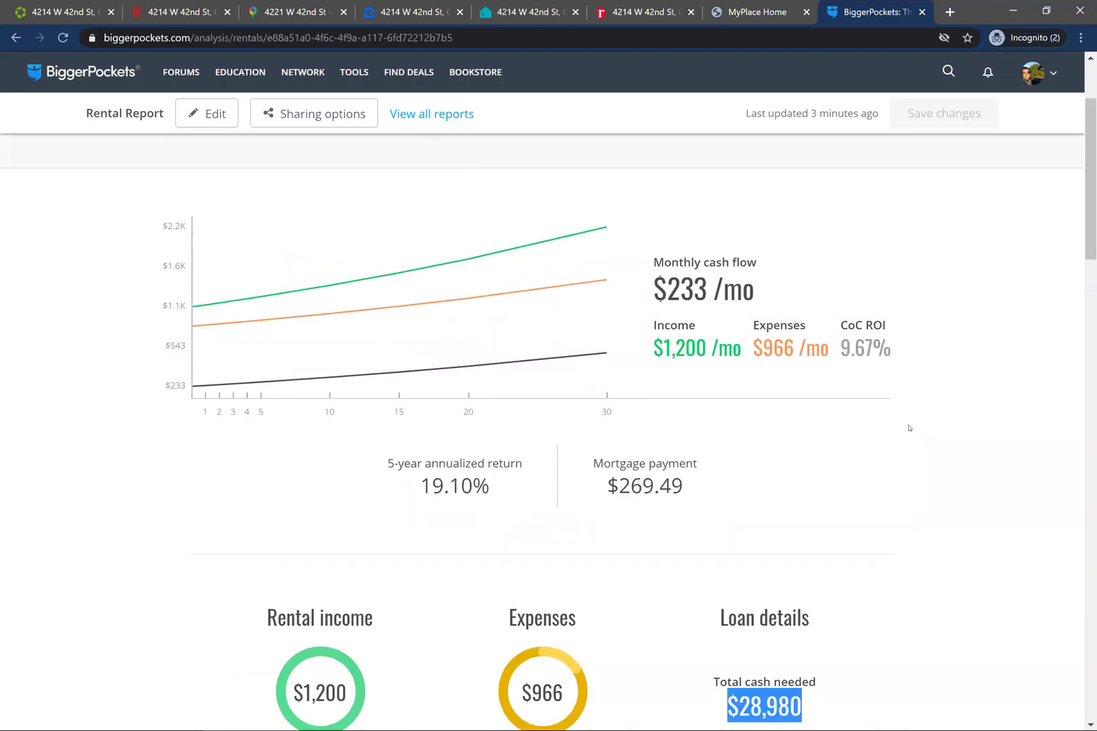
pyautogui.moveTo(667, 289); pyautogui.dragTo(714, 289)
pyautogui.moveTo(850, 347); pyautogui.dragTo(892, 347)
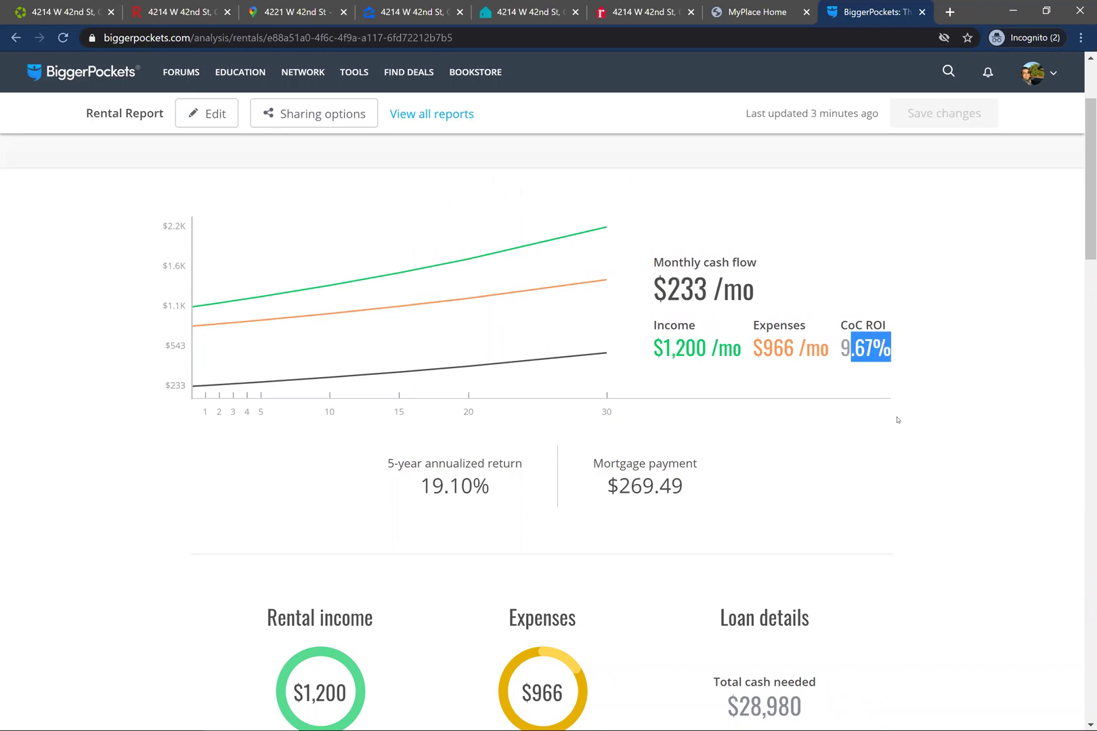
pyautogui.click(847, 460)
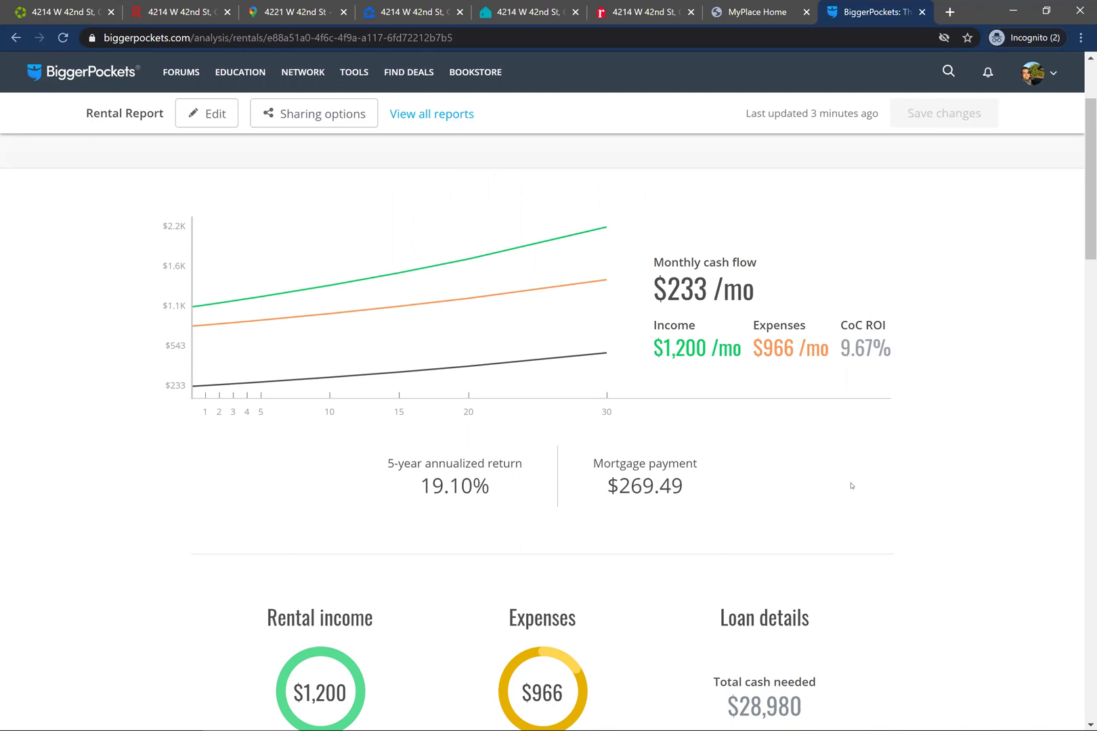